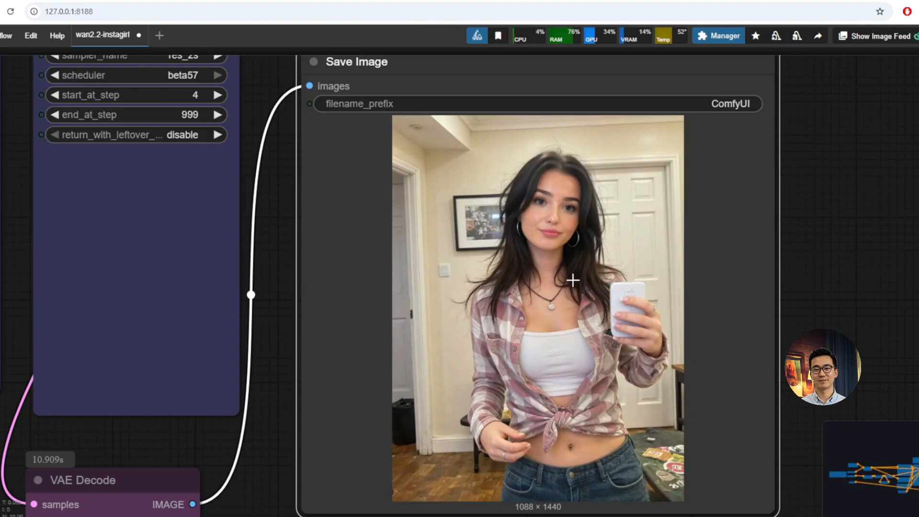
- Zoom in on the generated mirror selfie in the Save Image preview and reframe around it
scroll(569, 242, up, 5)
scroll(604, 253, down, 3)
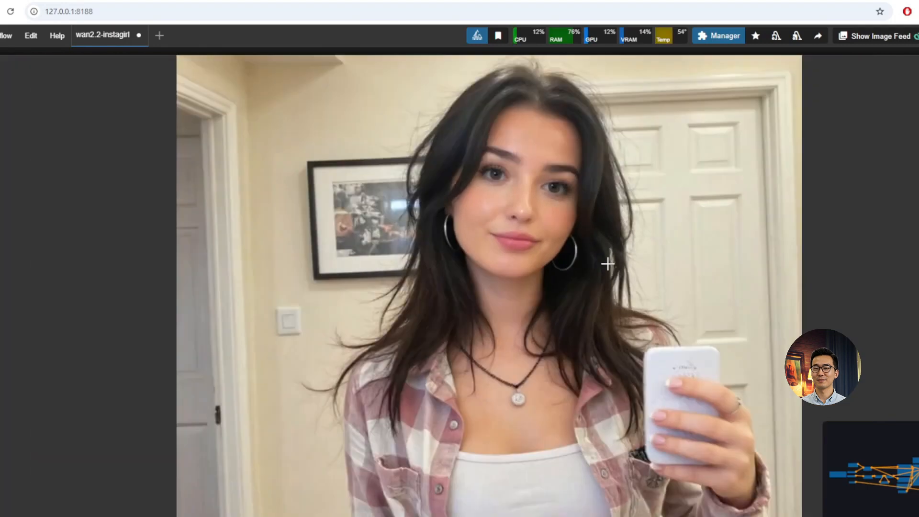
drag(917, 343, 846, 305)
- Scroll the Wan2.2 GitHub README down to the Video Demos section
scroll(844, 307, down, 1)
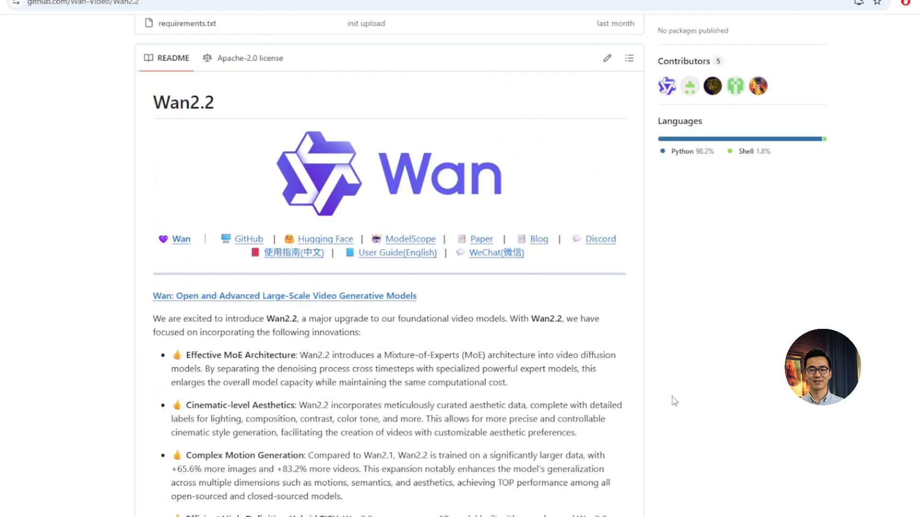
scroll(652, 297, down, 7)
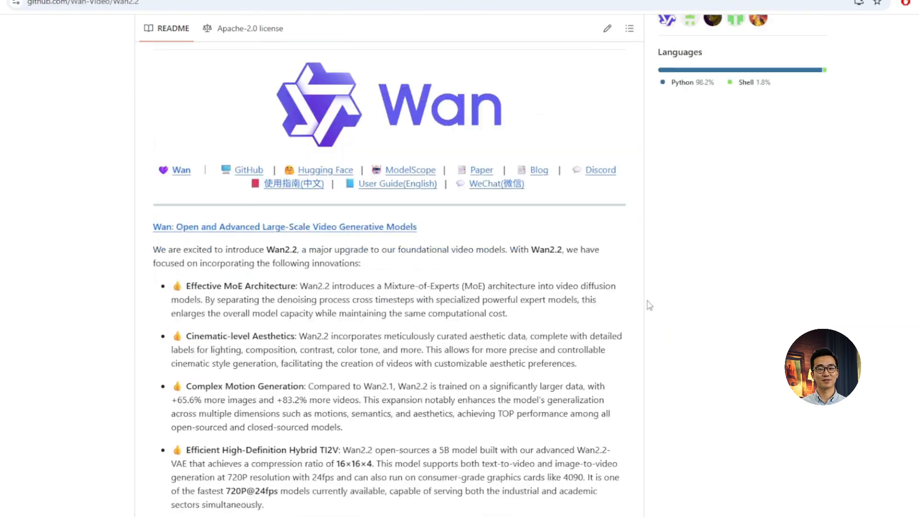
scroll(648, 316, down, 3)
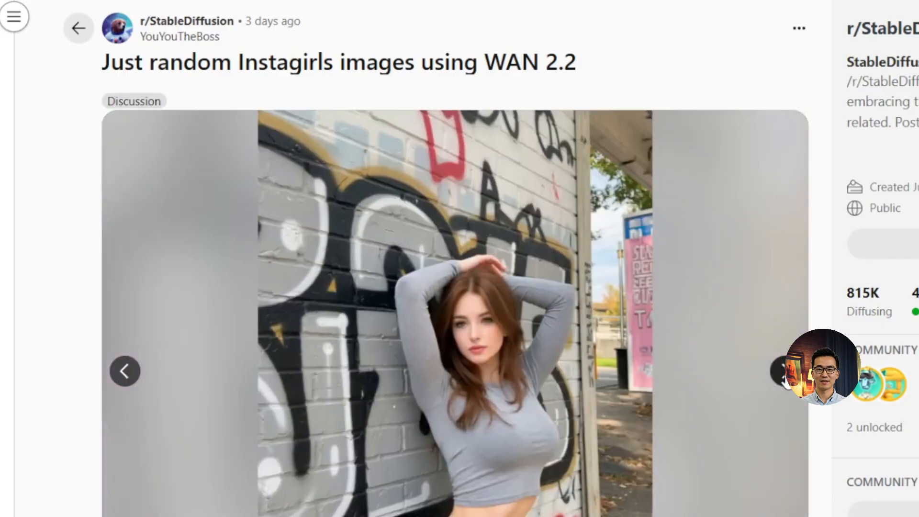
- View the next WAN 2.2 Instagirls image on Reddit, then two more Instagirl WAN 2.2 Civitai samples
click(784, 372)
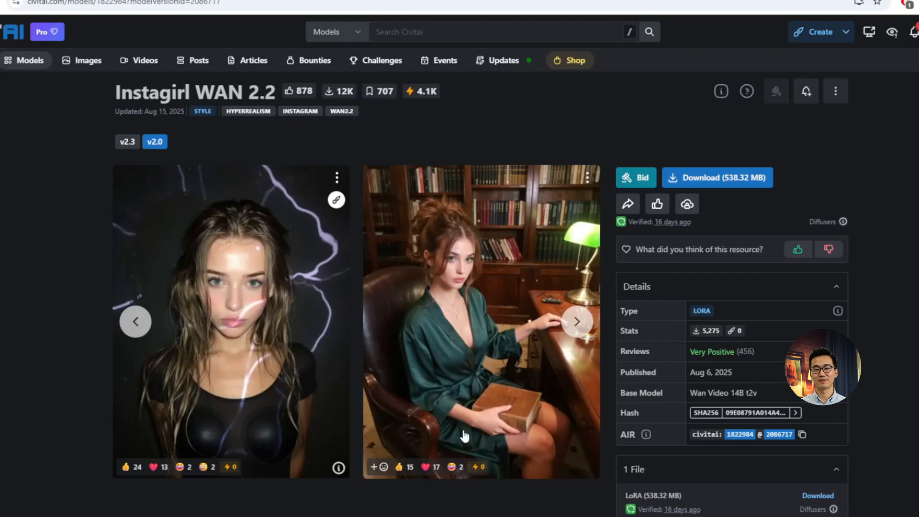
click(587, 332)
click(587, 332)
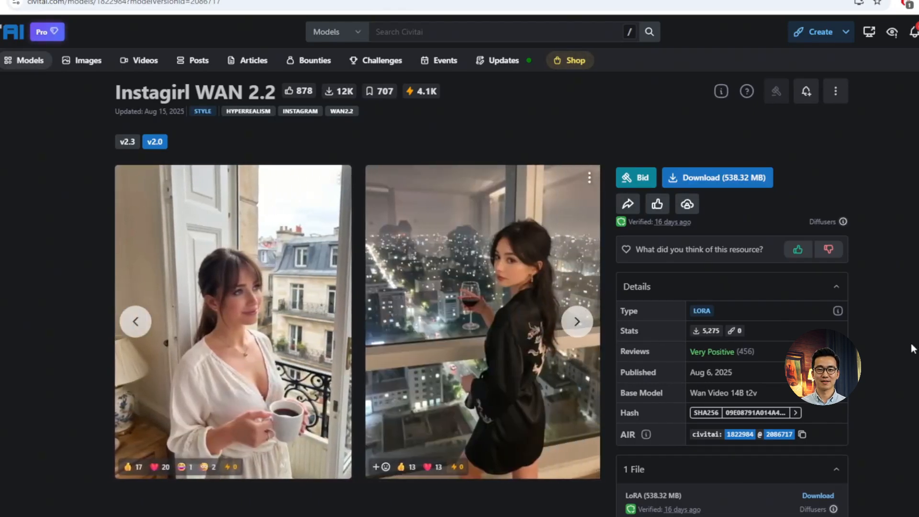
scroll(908, 431, down, 15)
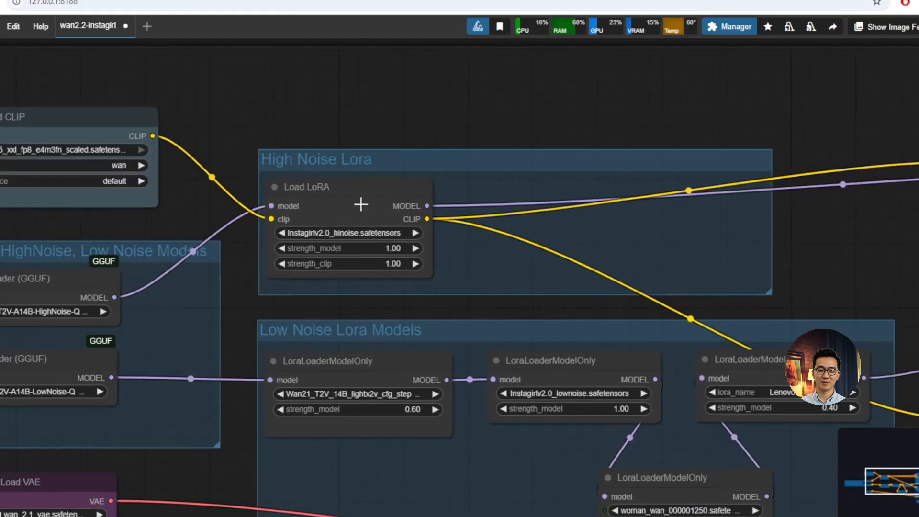
- Check the high- and low-noise Instagirl LoRA loaders and both Wan 2.2 Unet loaders, then advance a Civitai sample
click(360, 203)
click(550, 364)
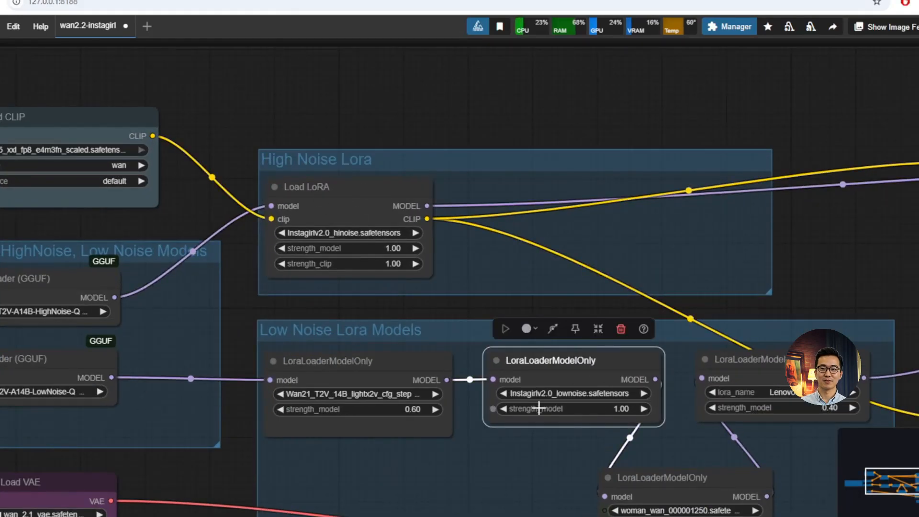
drag(262, 307, 591, 316)
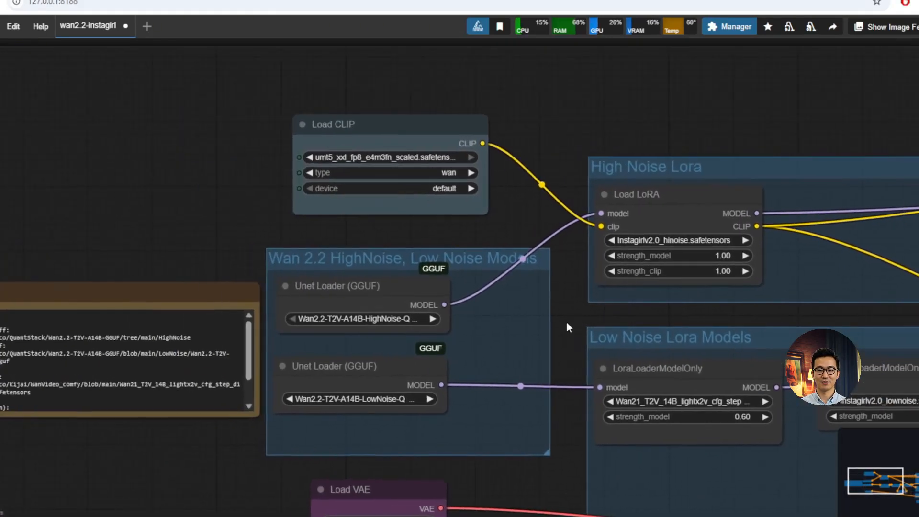
click(371, 286)
click(375, 374)
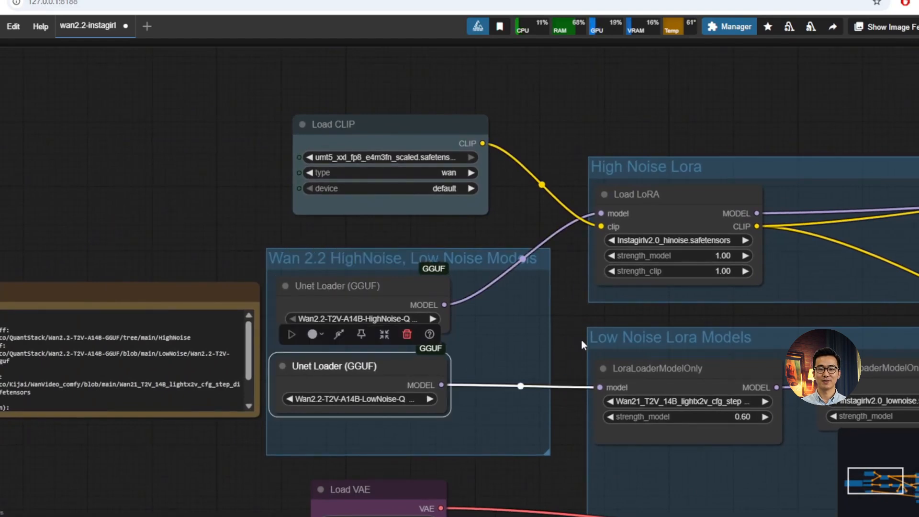
drag(628, 317, 484, 302)
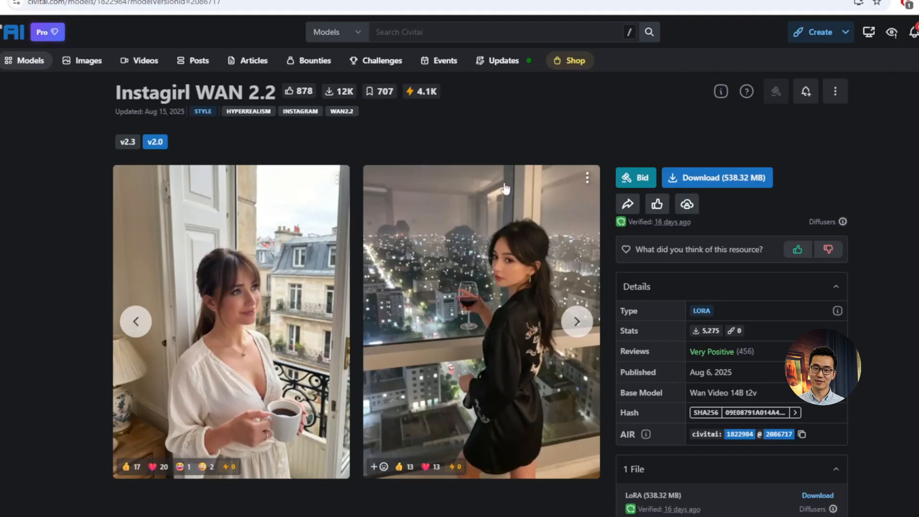
click(578, 325)
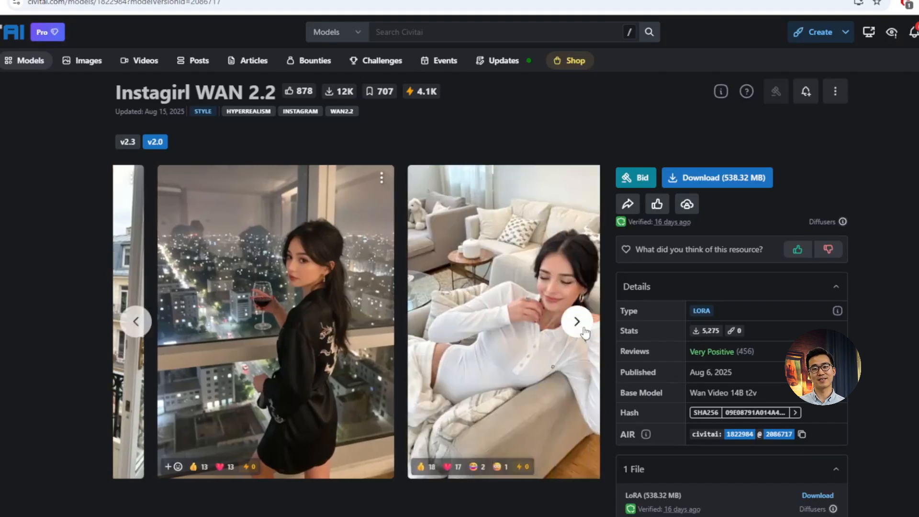
- Advance six more Instagirl WAN 2.2 samples, then enlarge the kitchen mug training sample
click(579, 328)
click(584, 330)
click(585, 330)
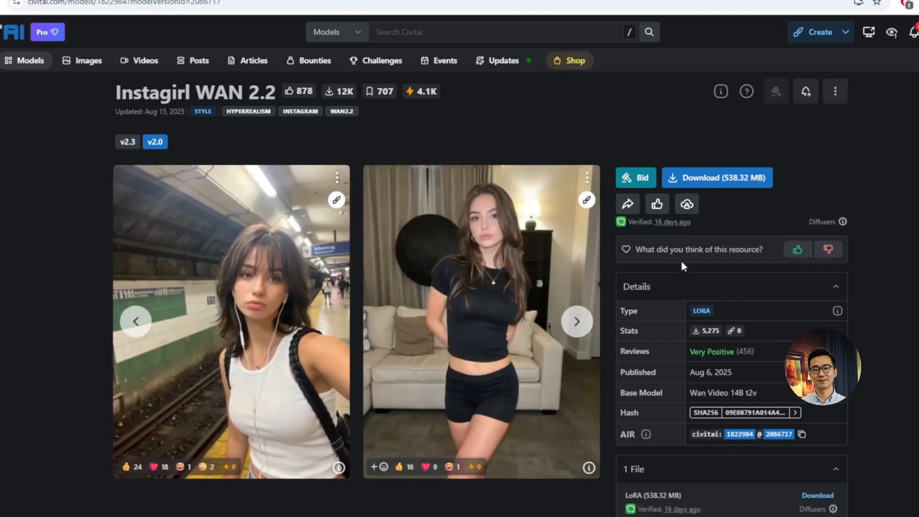
click(577, 322)
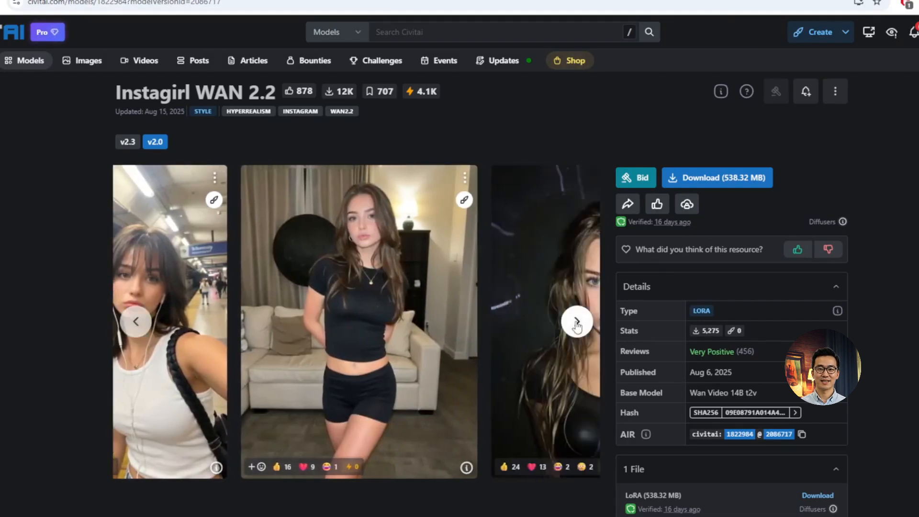
click(576, 325)
click(578, 326)
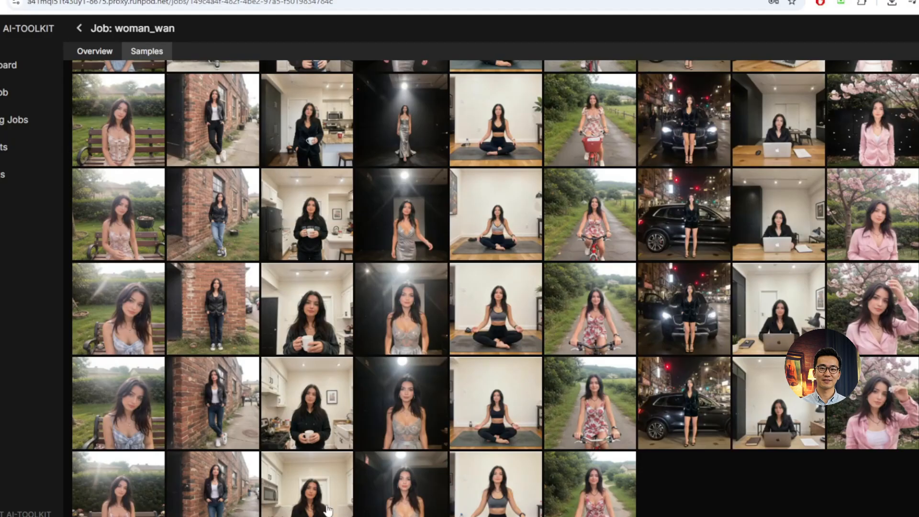
click(414, 458)
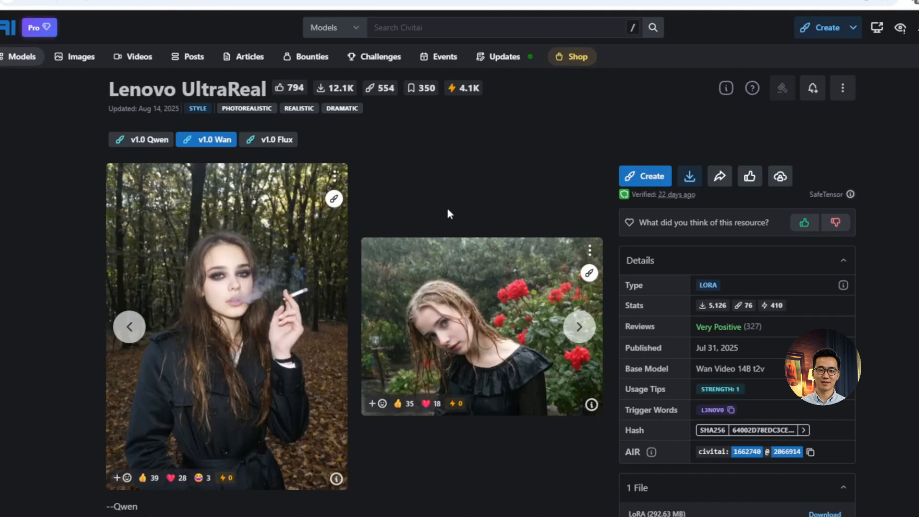
- Scroll the Lenovo UltraReal LoRA page down through its description to the Gallery and back up
scroll(447, 208, down, 13)
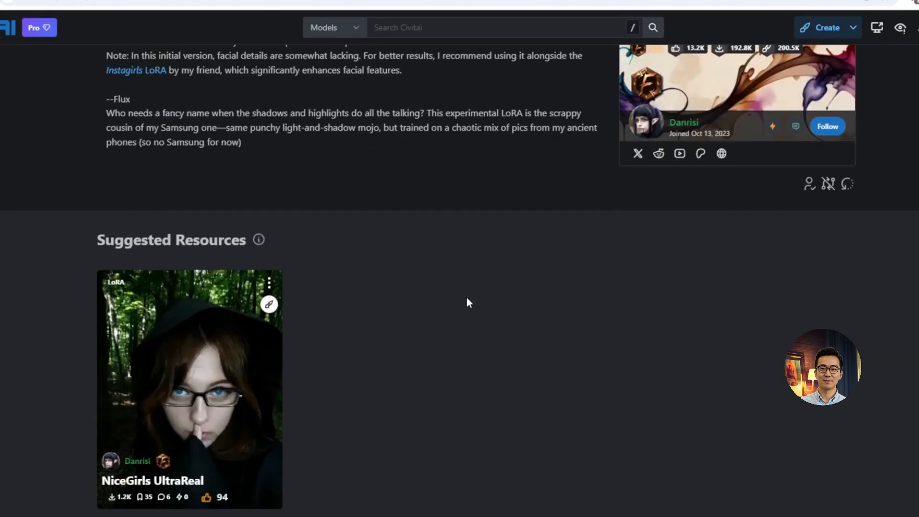
scroll(467, 299, down, 10)
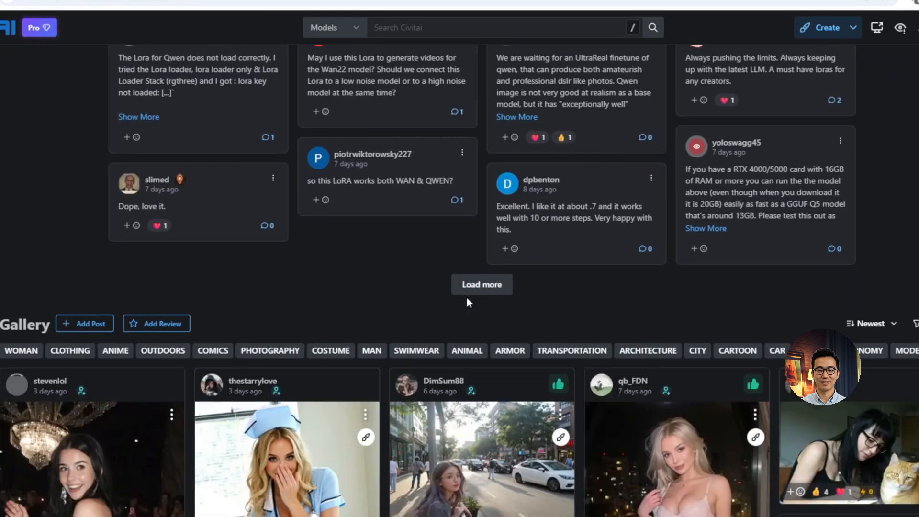
scroll(466, 297, down, 3)
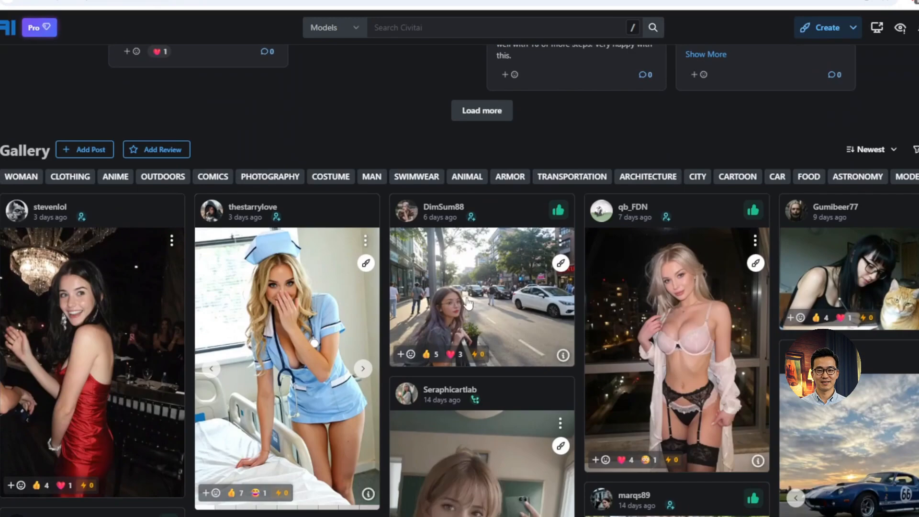
scroll(468, 302, down, 3)
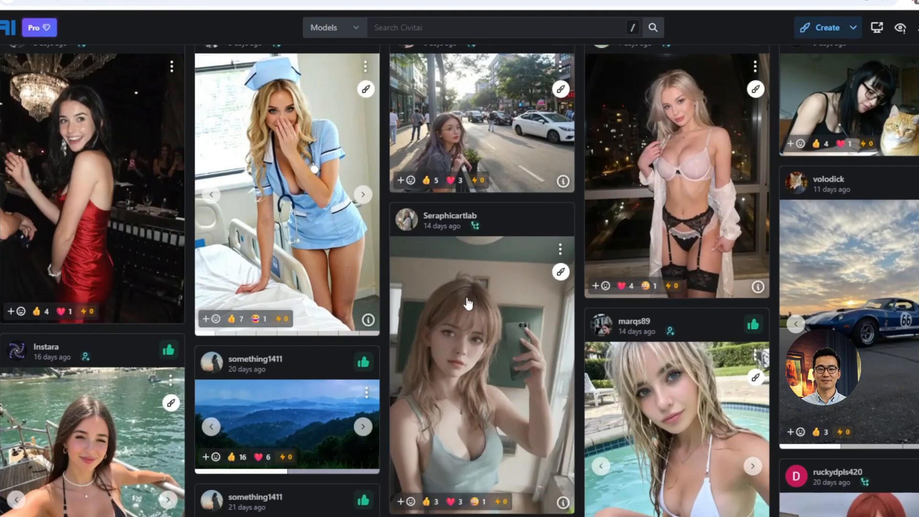
scroll(468, 303, up, 20)
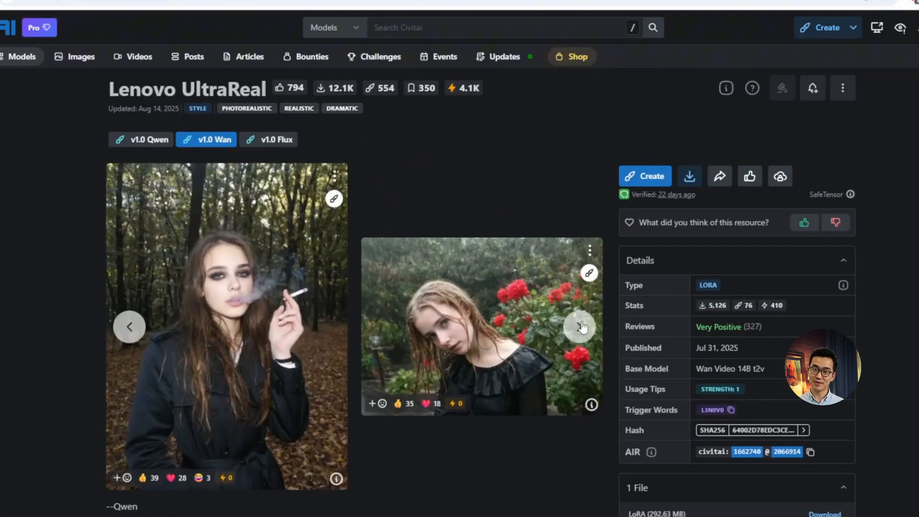
- Advance five images through the Lenovo UltraReal sample carousel
click(580, 327)
click(580, 327)
click(580, 327)
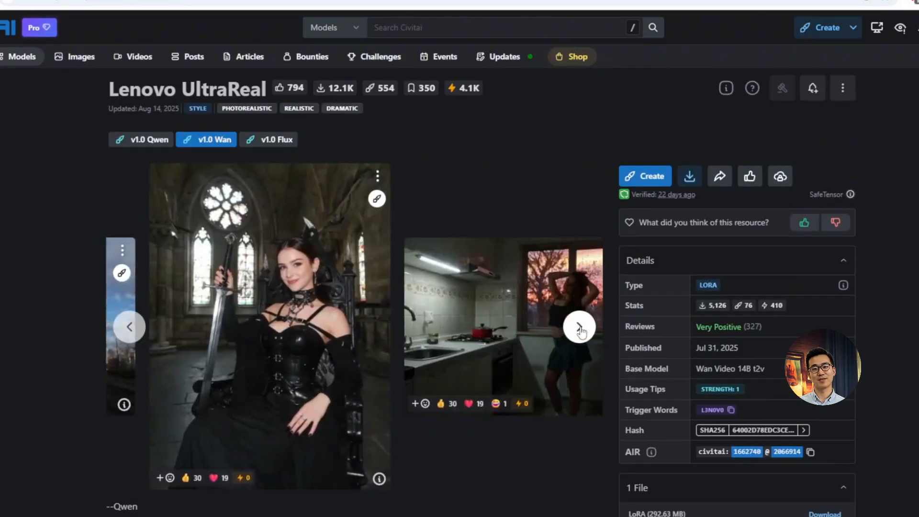
click(581, 327)
click(580, 327)
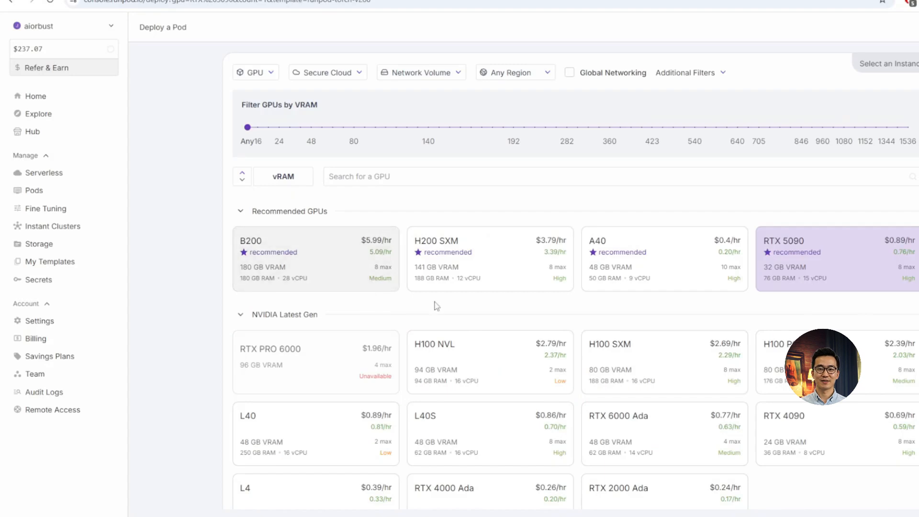
- Choose the B200 GPU ($5.99/hr) for the pod after trying the A40 and RTX 5090
click(712, 270)
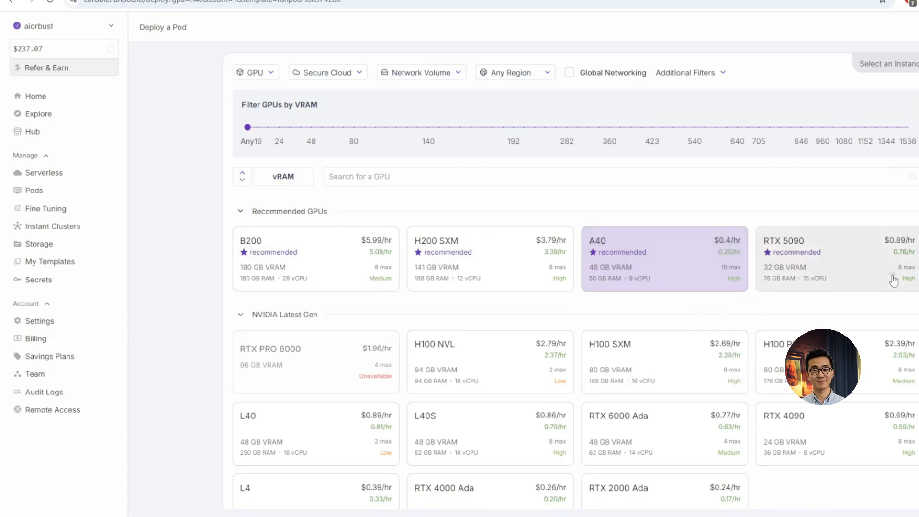
click(869, 277)
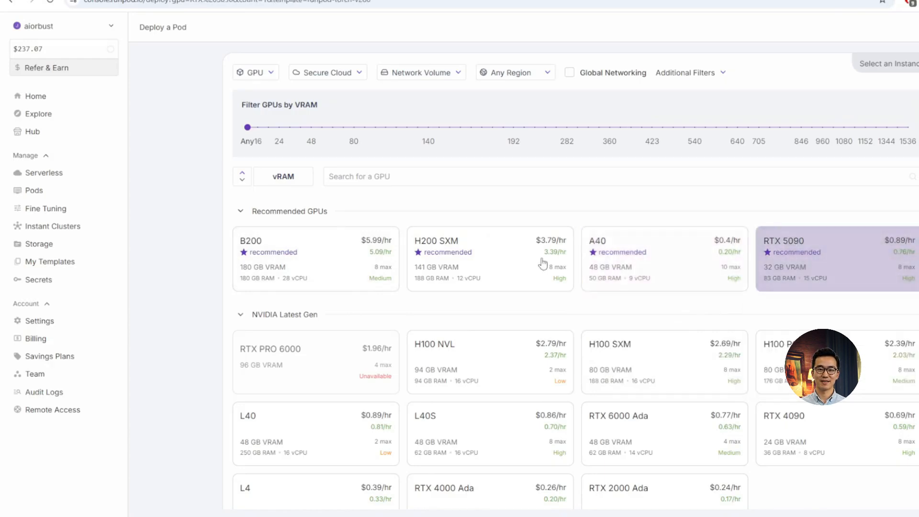
click(319, 277)
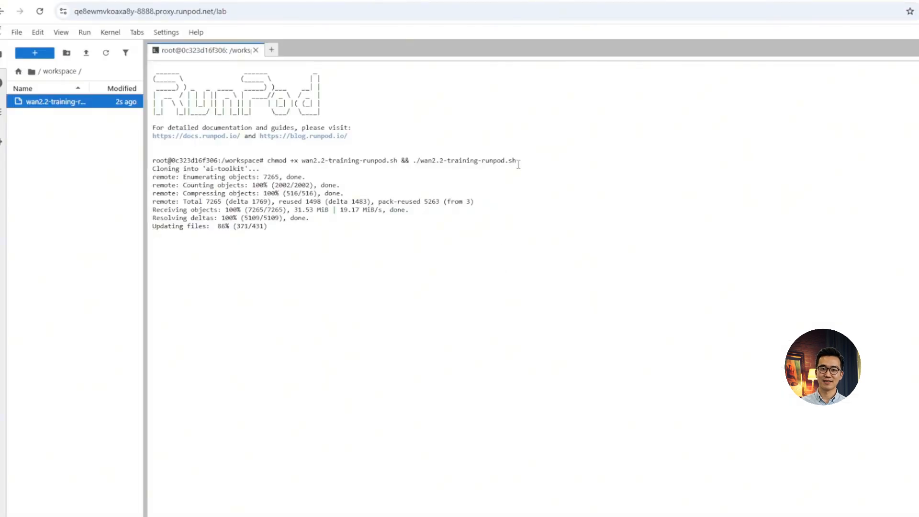
- Select the chmod run-script command in the terminal, clear the selection, then switch to AI-Toolkit
drag(518, 164, 276, 162)
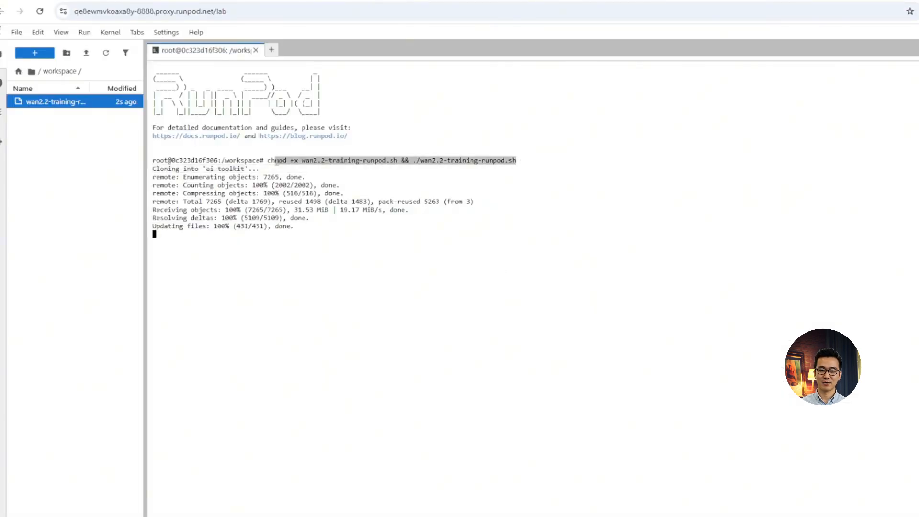
click(375, 238)
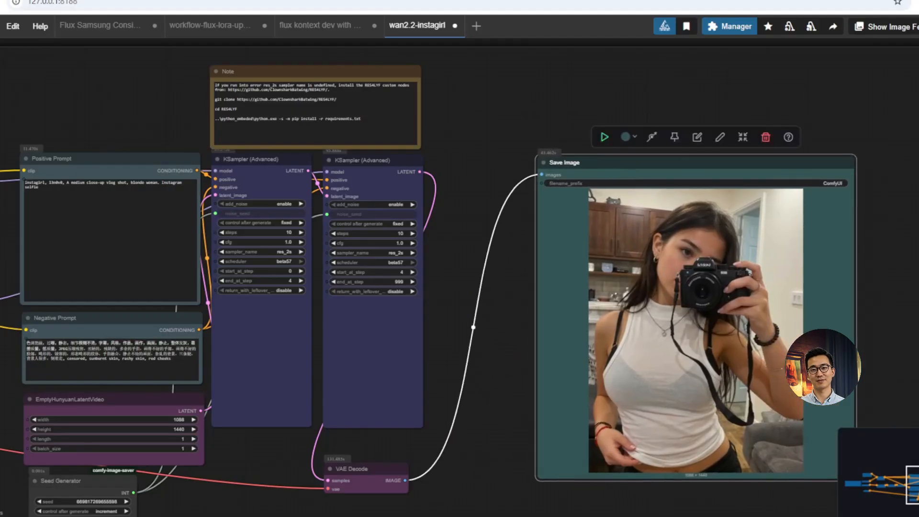
key(alt+Tab)
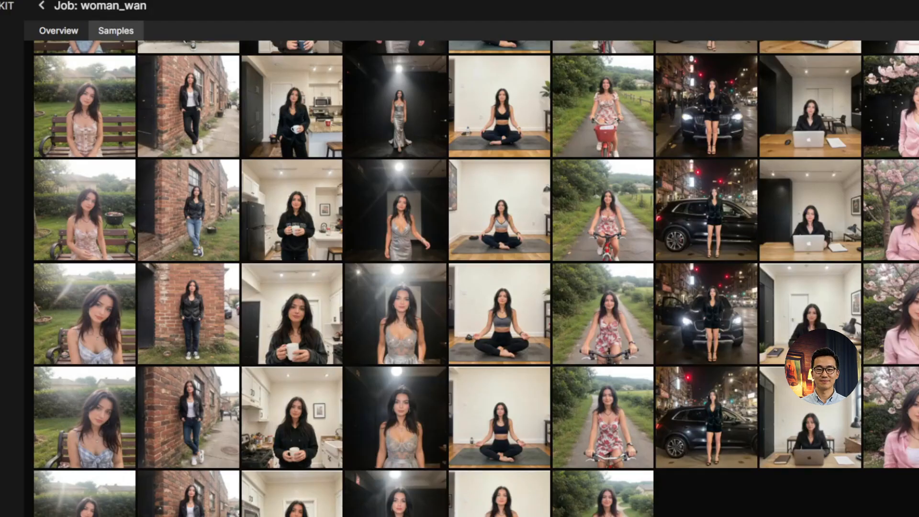
- Close the enlarged kitchen mug sample, then select the Wan 2.2 models group and its high- and low-noise Unet loaders
click(307, 505)
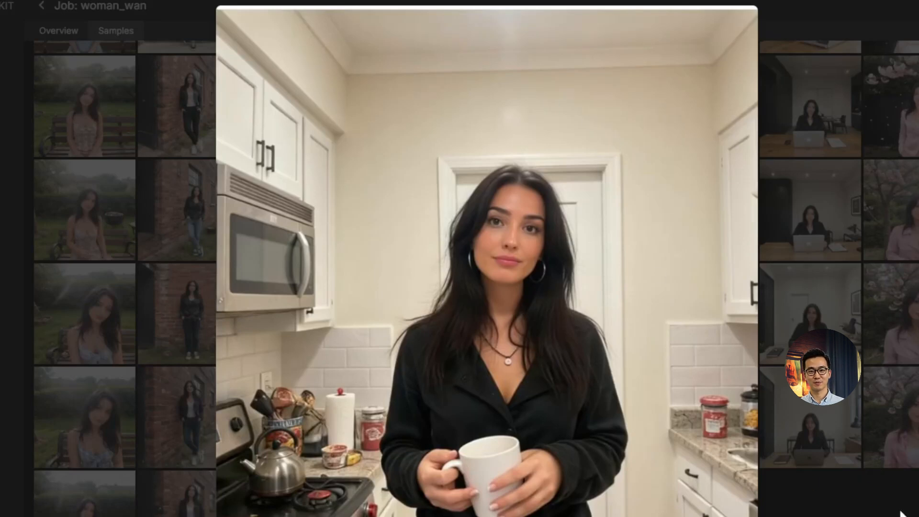
click(901, 476)
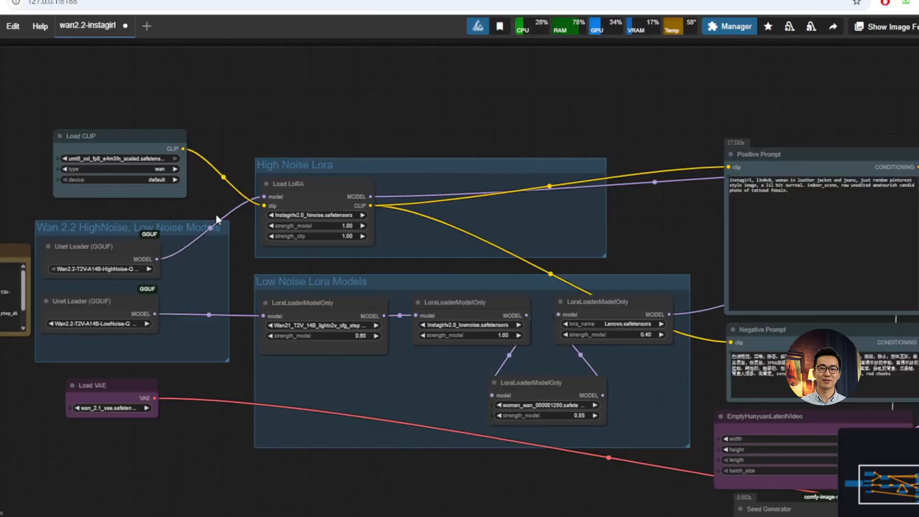
scroll(217, 214, up, 3)
drag(205, 214, 445, 220)
scroll(445, 219, up, 1)
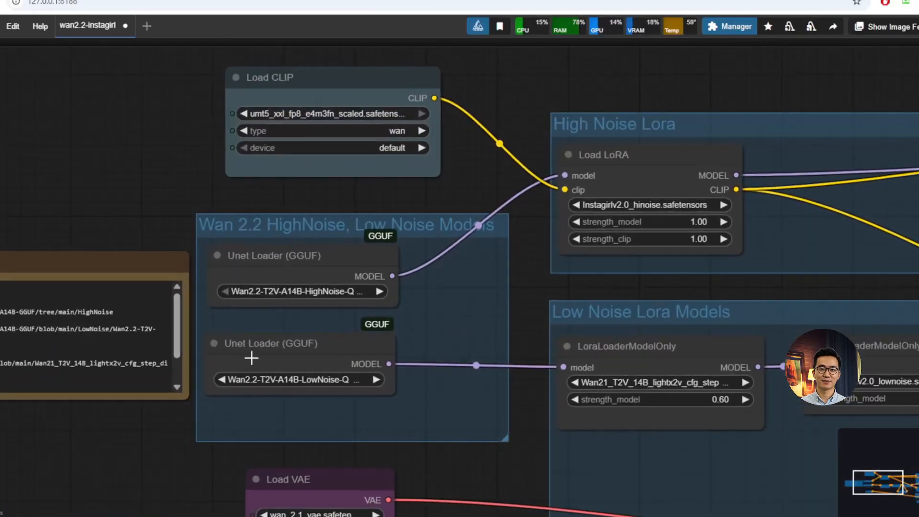
click(435, 235)
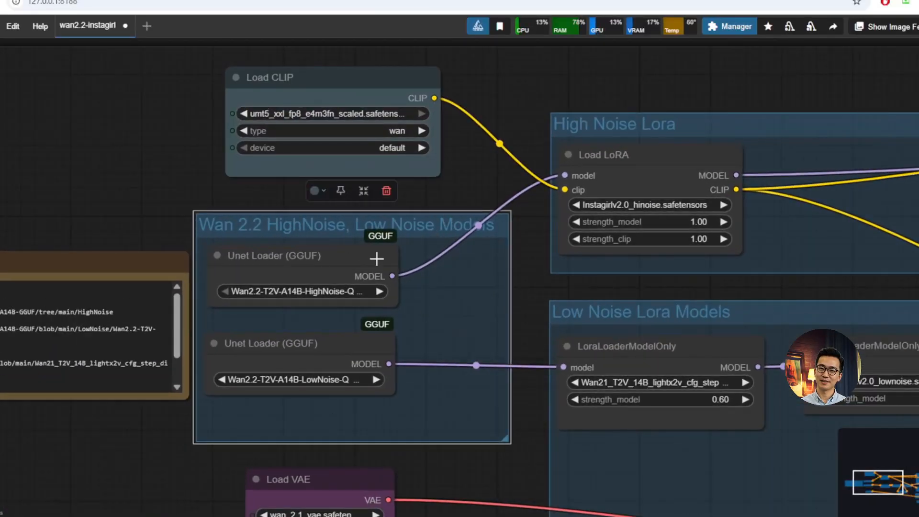
click(351, 262)
click(326, 354)
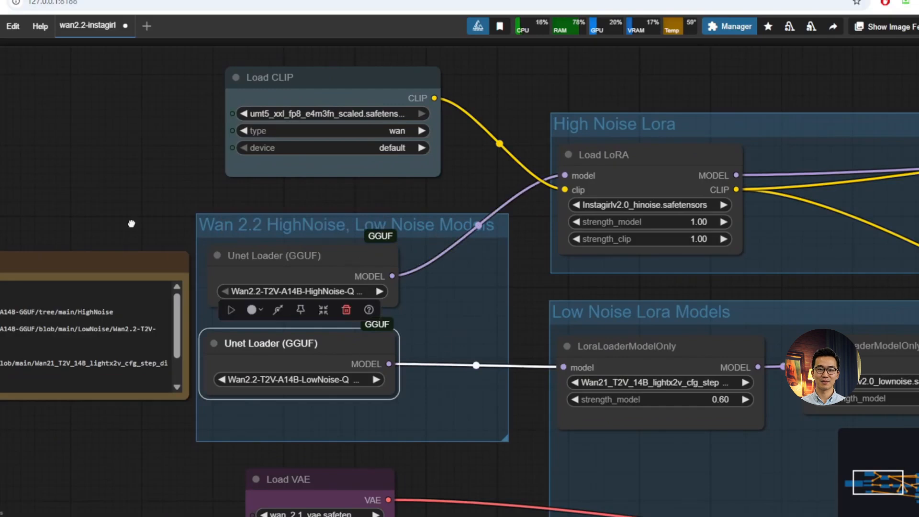
drag(132, 224, 219, 214)
drag(615, 289, 592, 293)
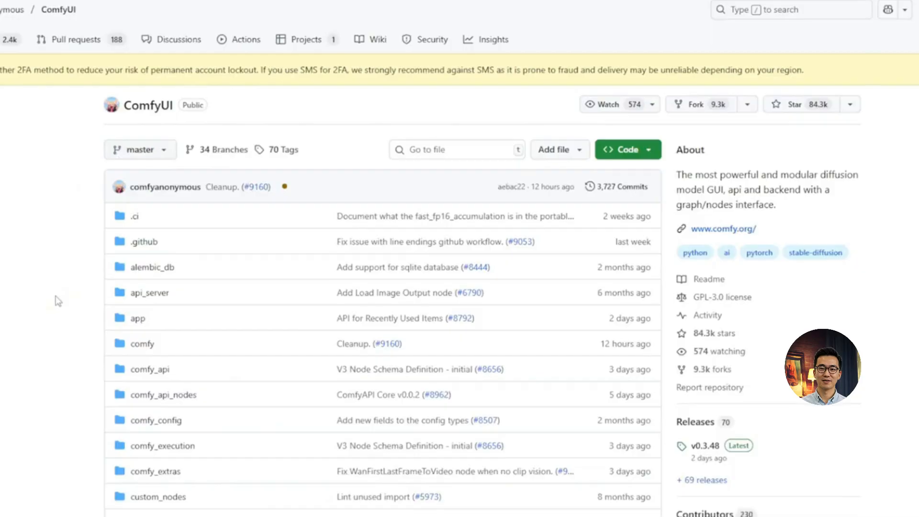
- Scroll the ComfyUI README down to the Installing section
scroll(53, 311, down, 10)
scroll(46, 324, down, 20)
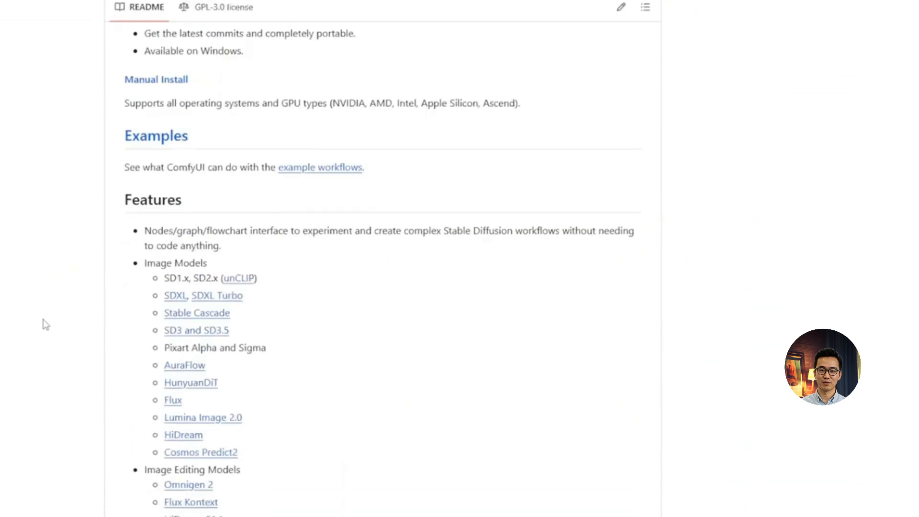
scroll(45, 324, down, 15)
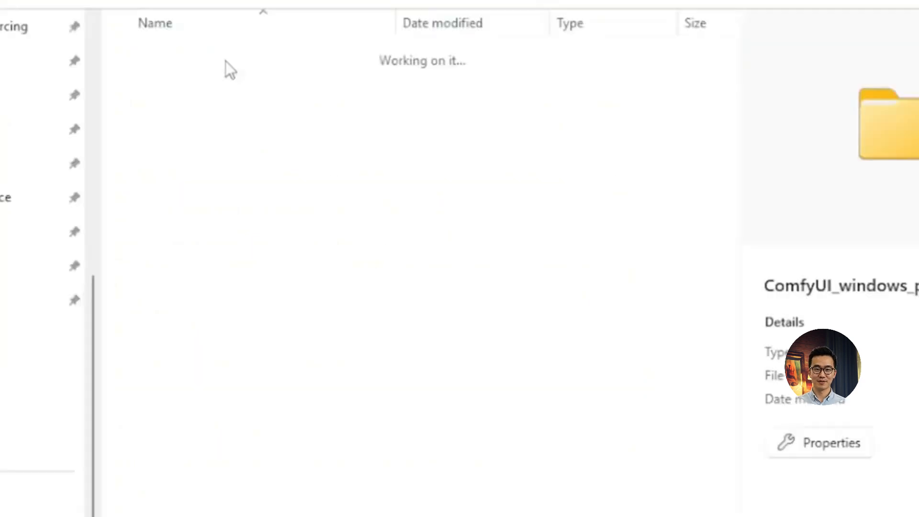
- Select the run_nvidia_gpu launcher in the ComfyUI portable folder
click(184, 211)
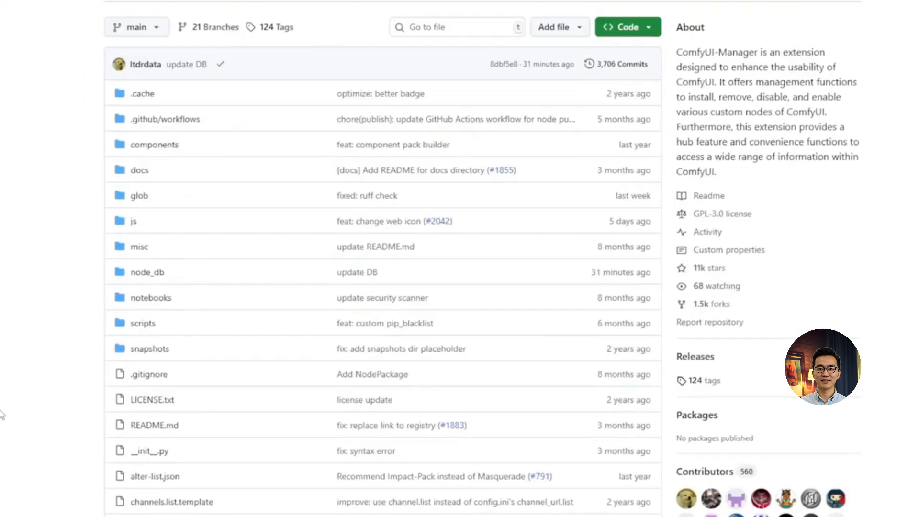
- Copy the ComfyUI-Manager git clone line from the README's Installation section into PowerShell
scroll(3, 415, down, 20)
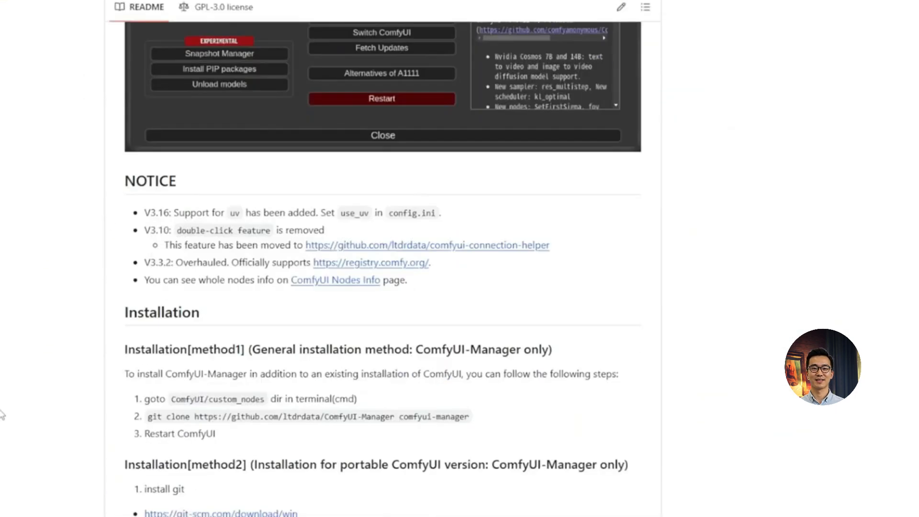
scroll(168, 203, down, 5)
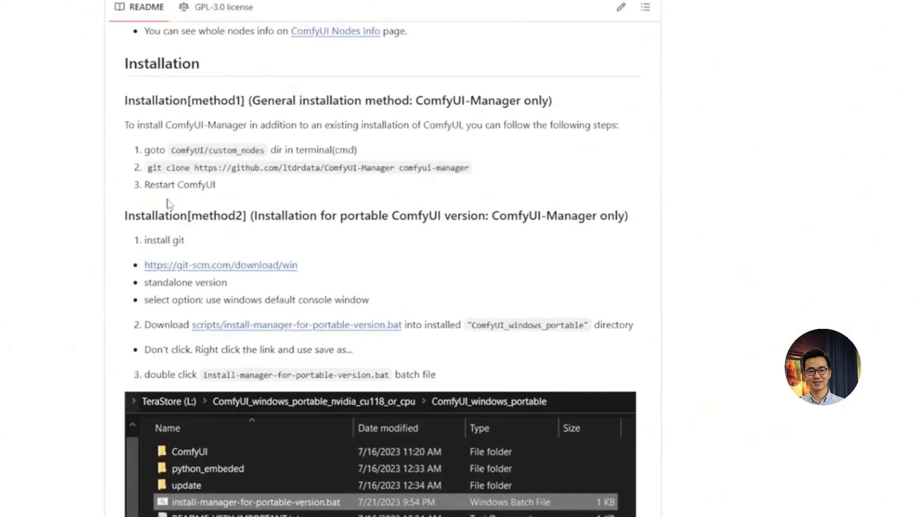
drag(148, 168, 485, 167)
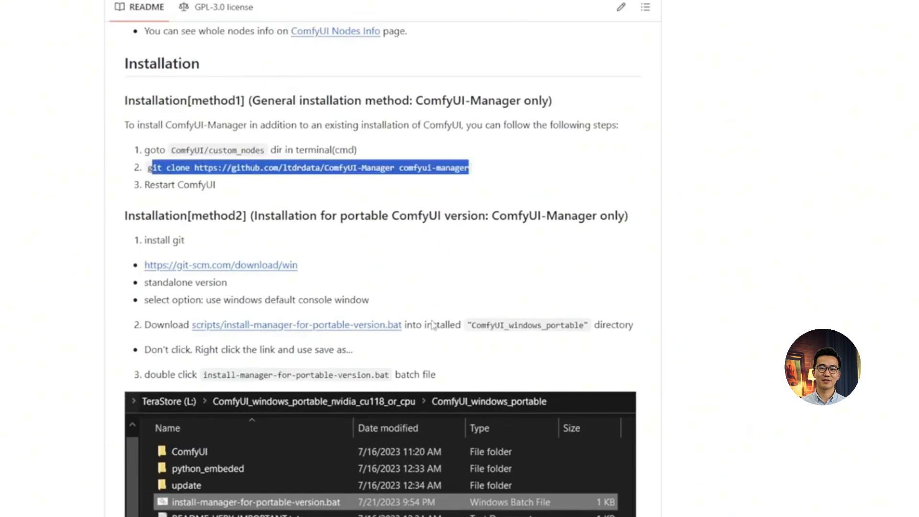
drag(148, 167, 492, 170)
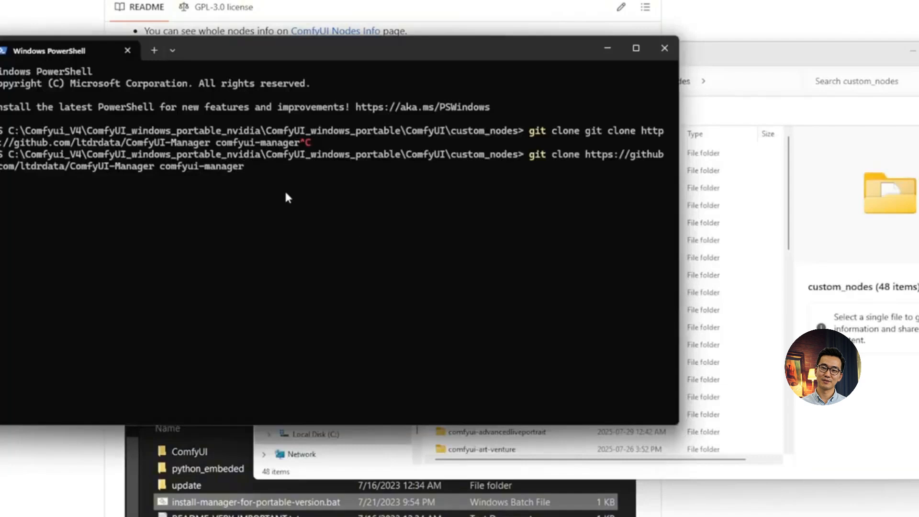
mouse_move(249, 167)
mouse_down()
mouse_move(531, 134)
mouse_move(532, 160)
mouse_up()
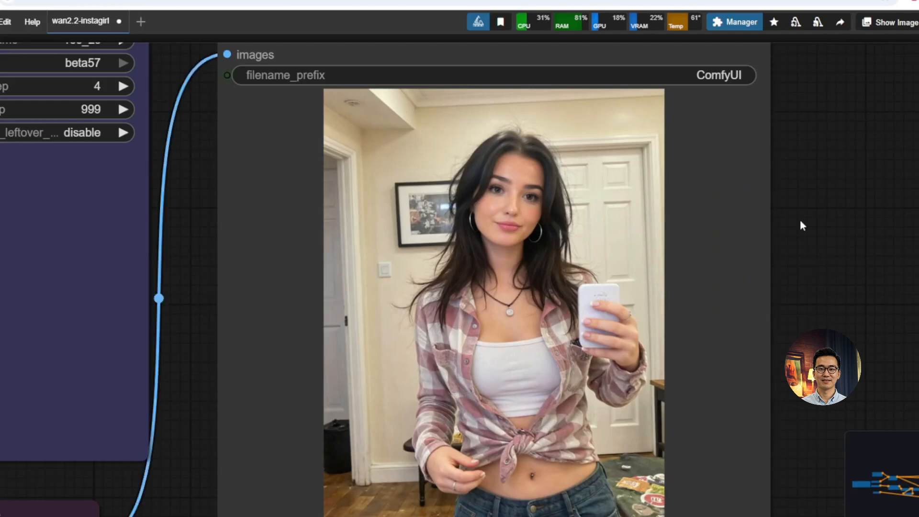
click(732, 24)
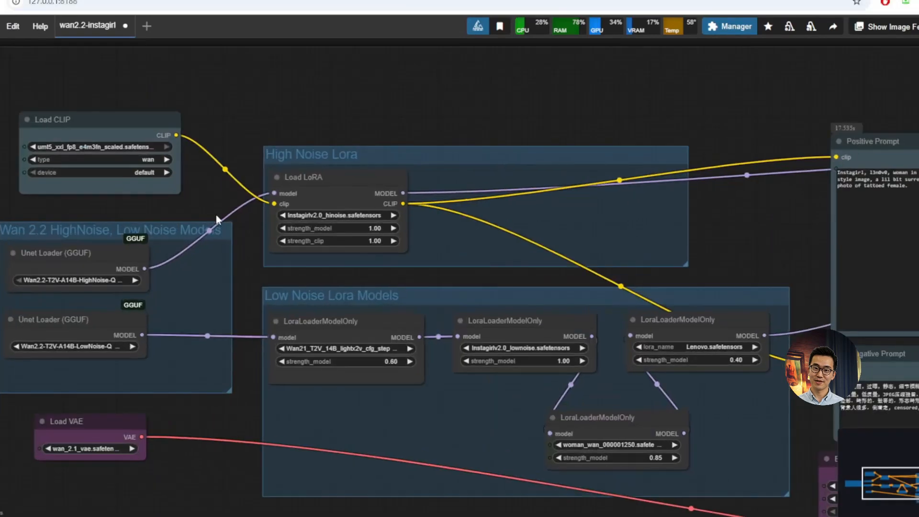
- Back in the workflow, select the Wan 2.2 models group and its high- and low-noise Unet loaders
scroll(472, 205, up, 5)
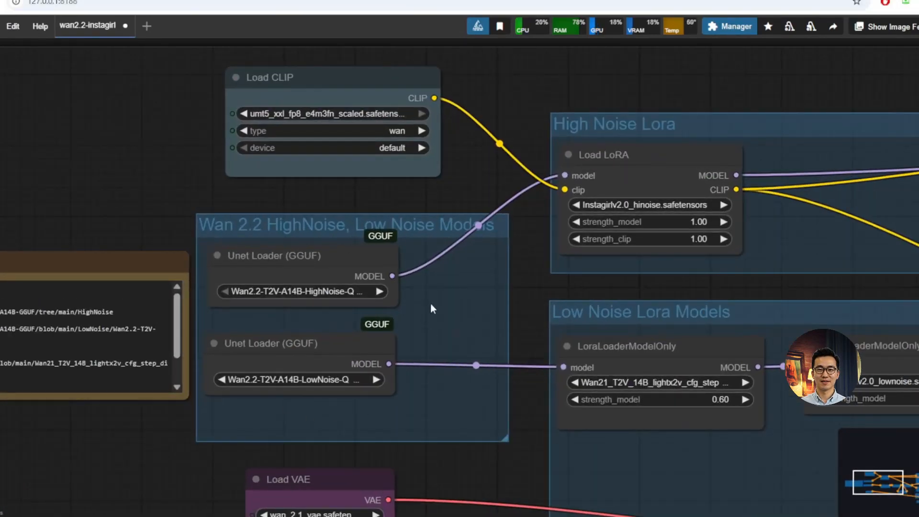
click(433, 230)
click(352, 262)
click(325, 354)
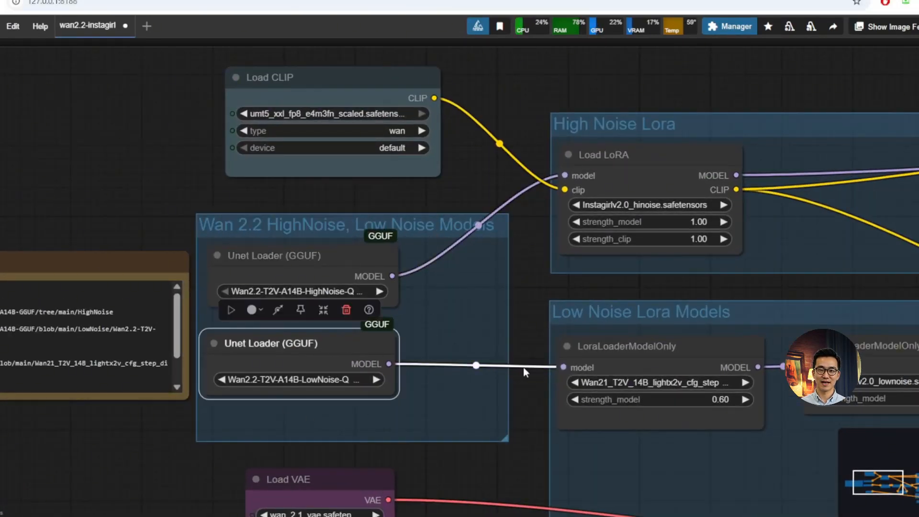
drag(302, 239, 390, 229)
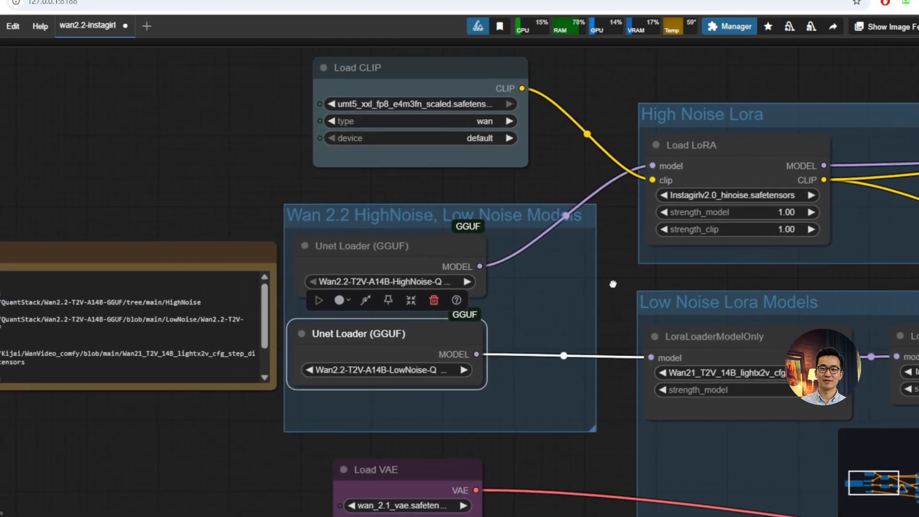
drag(614, 286, 593, 295)
click(596, 280)
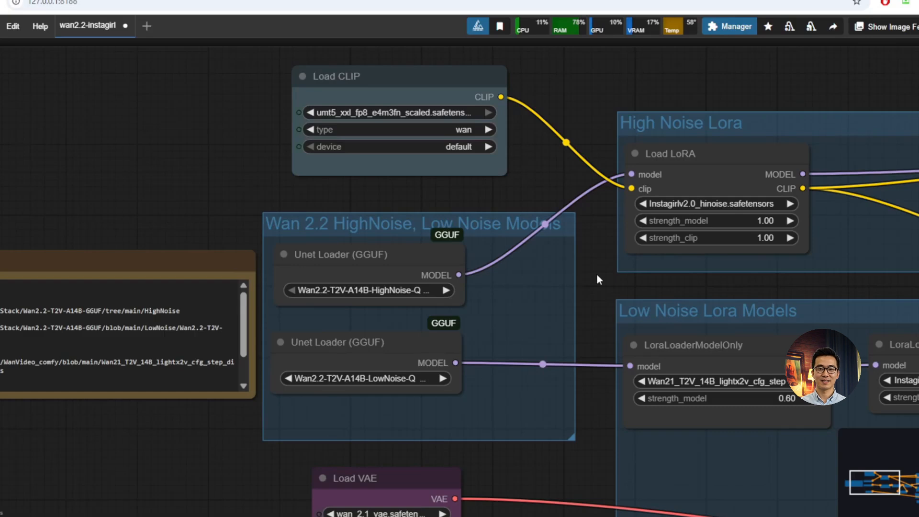
- Trace the HighNoise and LowNoise Unet loader links and pan toward the LoRA and prompt nodes
click(420, 263)
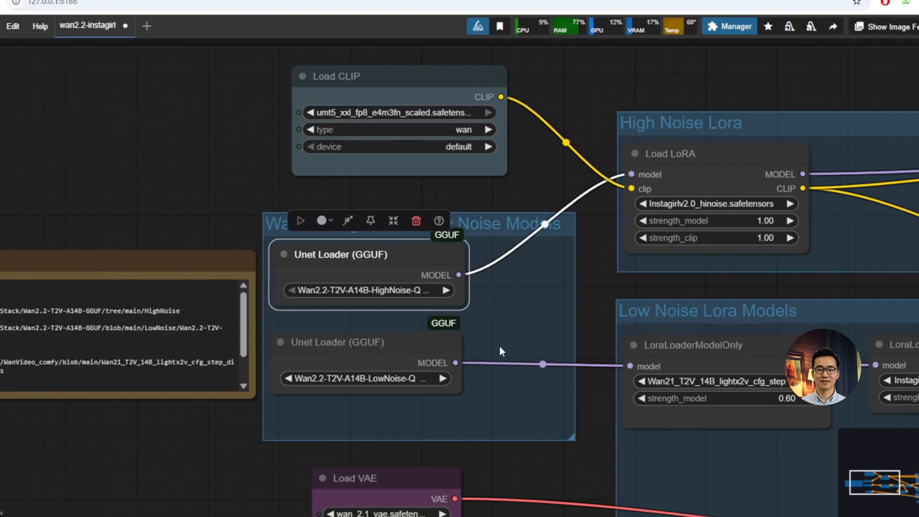
click(437, 341)
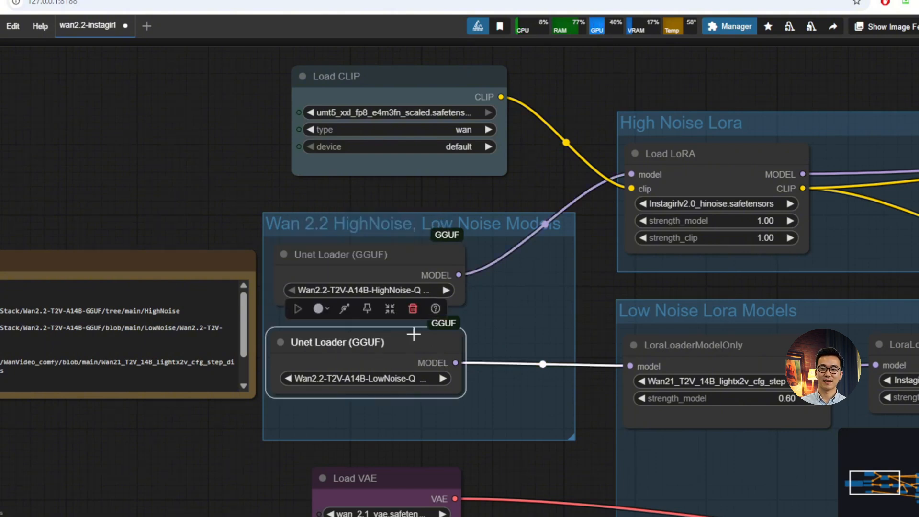
click(602, 302)
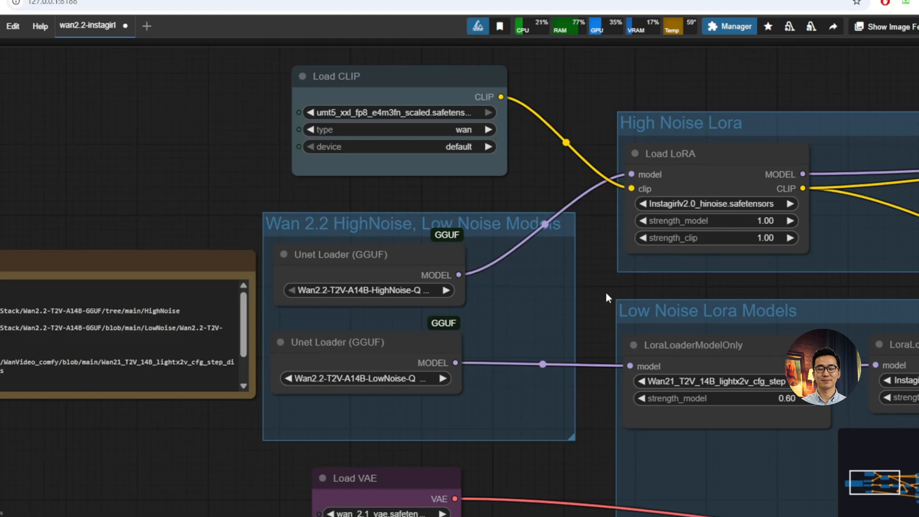
scroll(605, 292, down, 2)
drag(627, 282, 401, 277)
drag(917, 241, 360, 204)
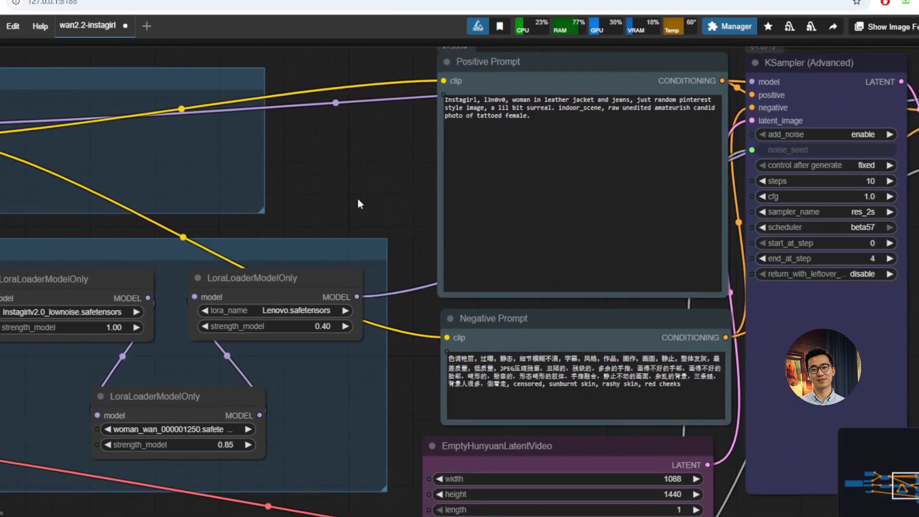
- Compare both KSampler (Advanced) nodes and check the first one's end_at_step value of 4
drag(737, 289, 485, 318)
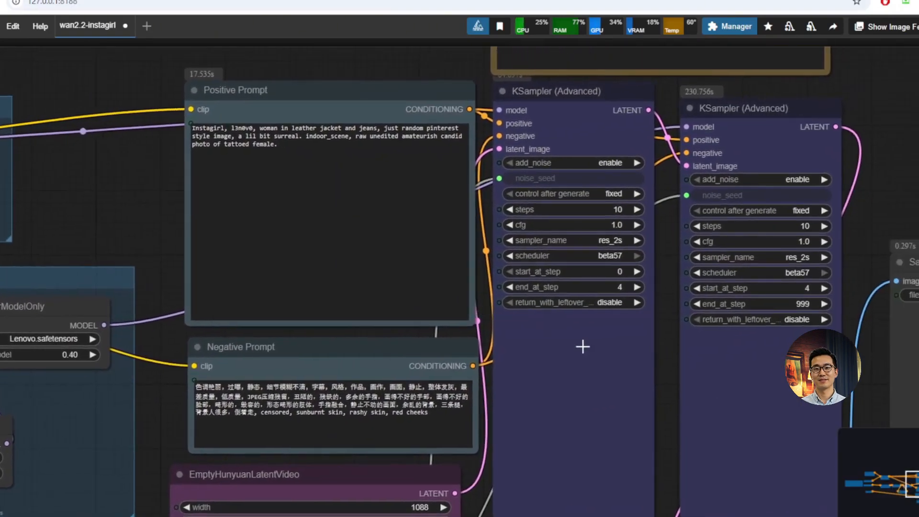
click(604, 332)
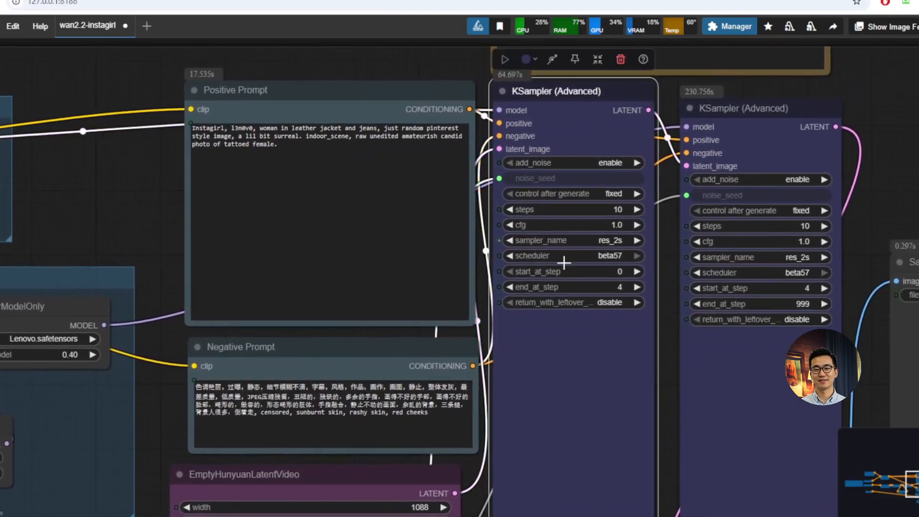
click(751, 118)
click(627, 100)
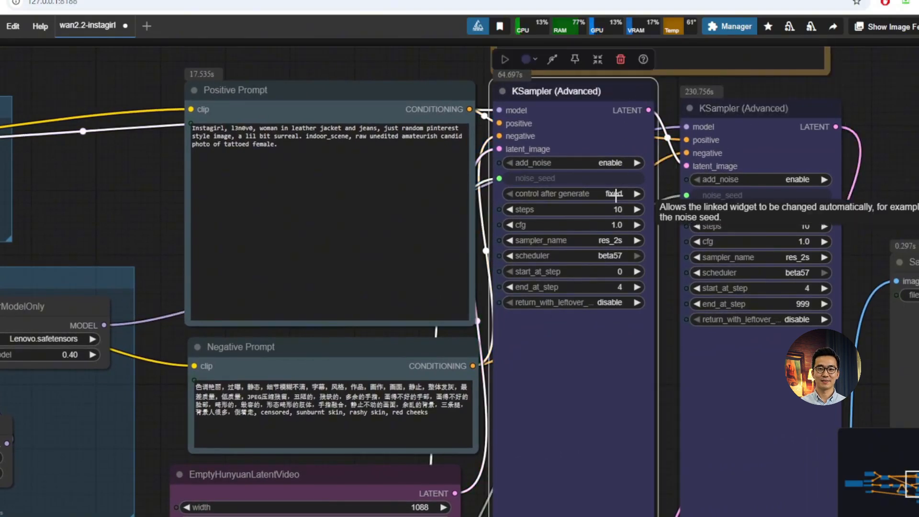
click(576, 286)
click(602, 349)
- Move both KSampler (Advanced) nodes slightly down and bring the Save Image output into view
scroll(584, 345, down, 2)
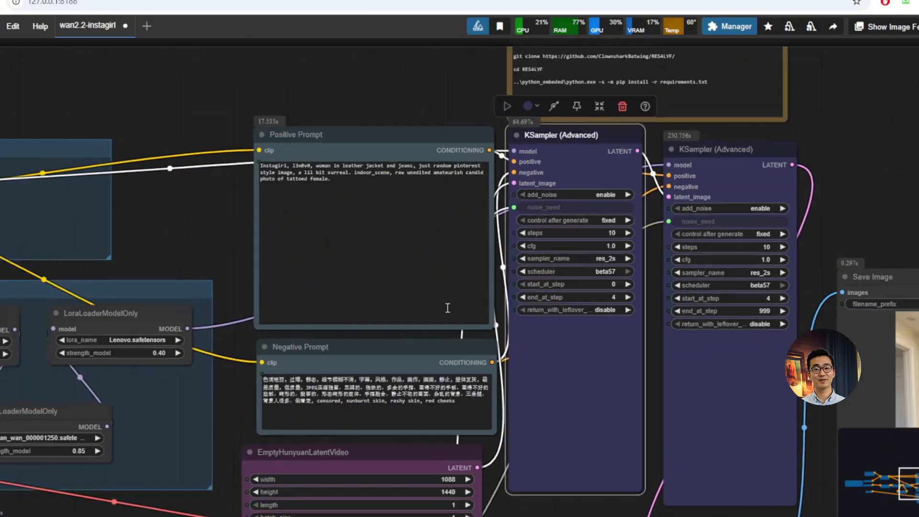
drag(215, 254, 869, 283)
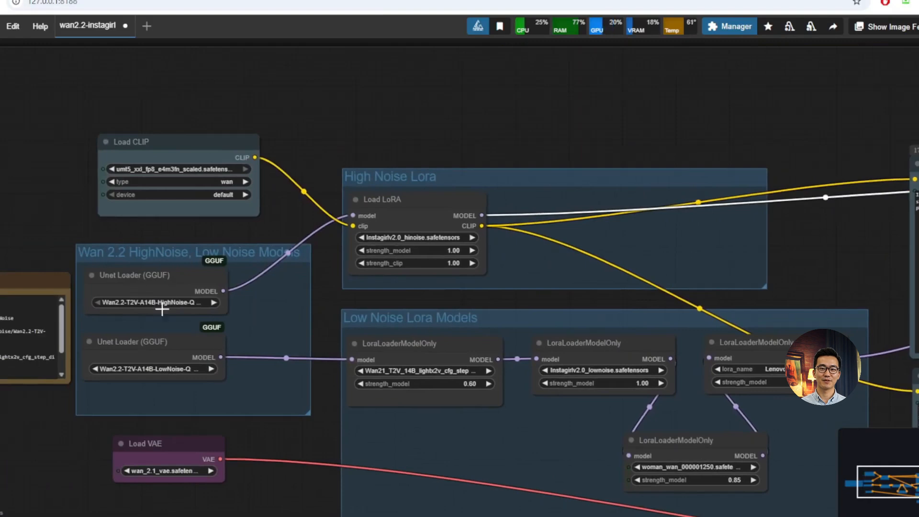
drag(806, 259, 247, 220)
scroll(722, 264, up, 2)
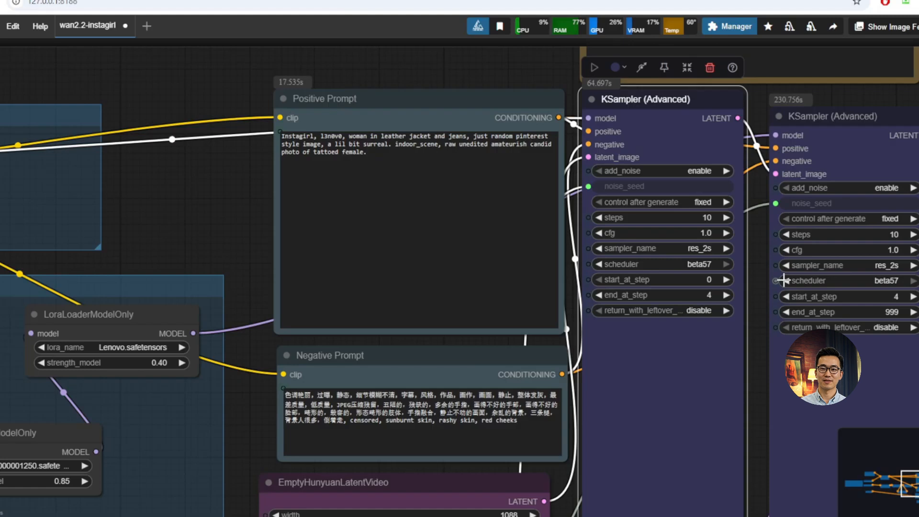
drag(693, 103, 696, 112)
drag(831, 129, 833, 143)
drag(918, 212, 772, 156)
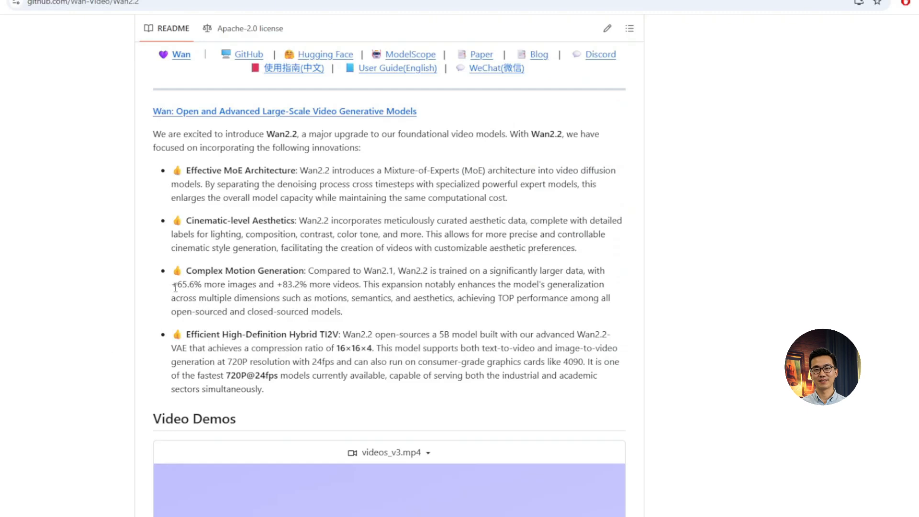
drag(175, 288, 372, 287)
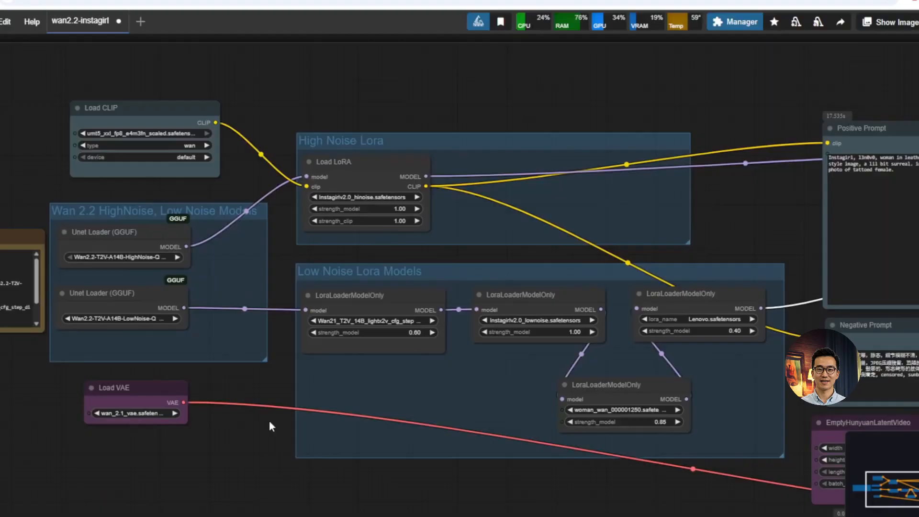
scroll(447, 232, up, 5)
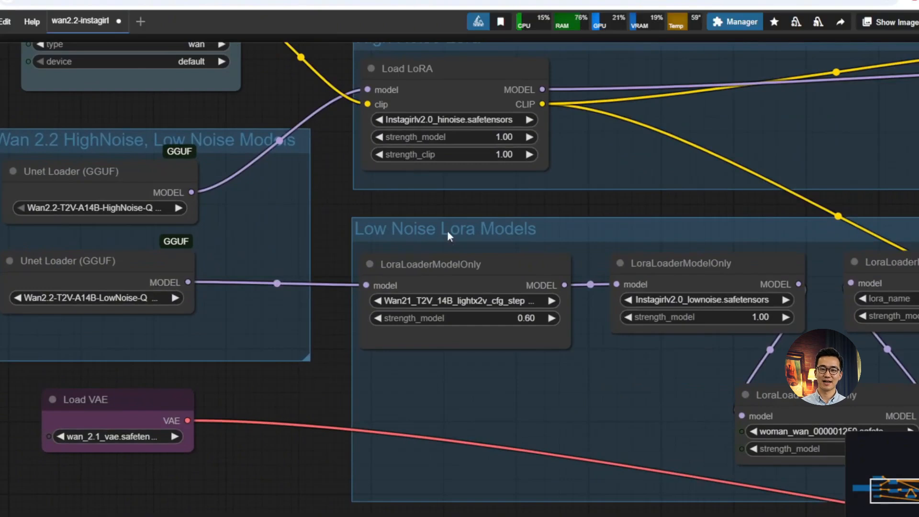
click(448, 232)
drag(320, 202, 310, 245)
click(410, 89)
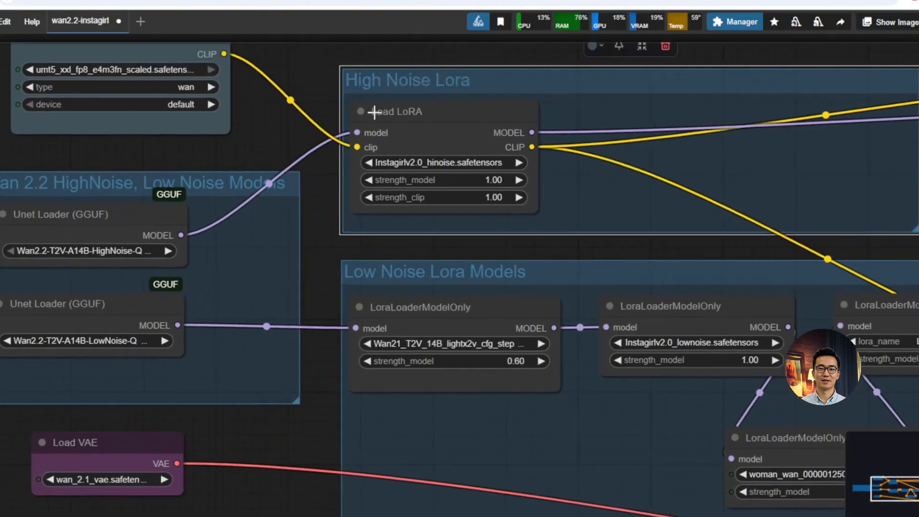
click(450, 275)
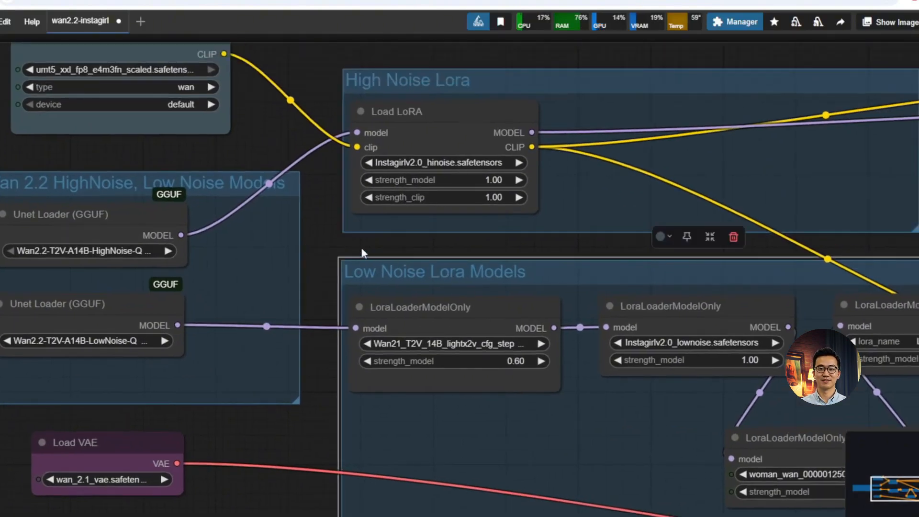
click(424, 119)
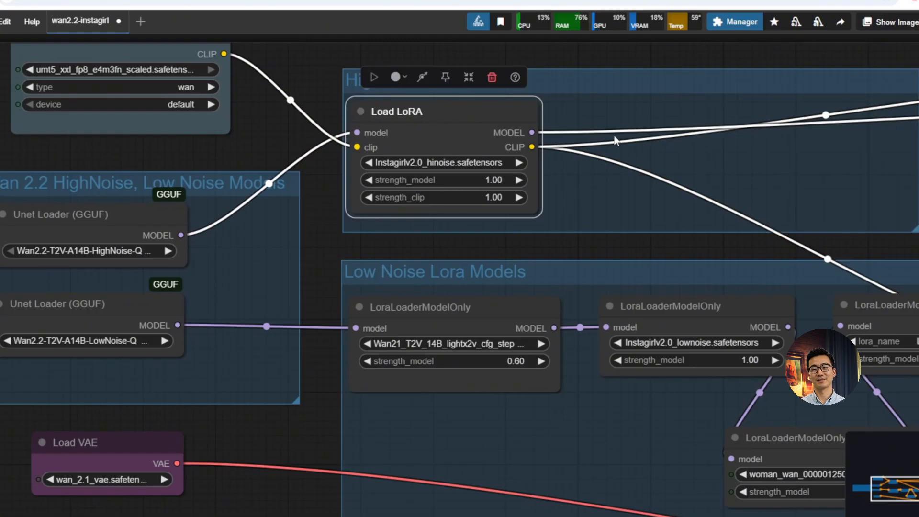
click(546, 279)
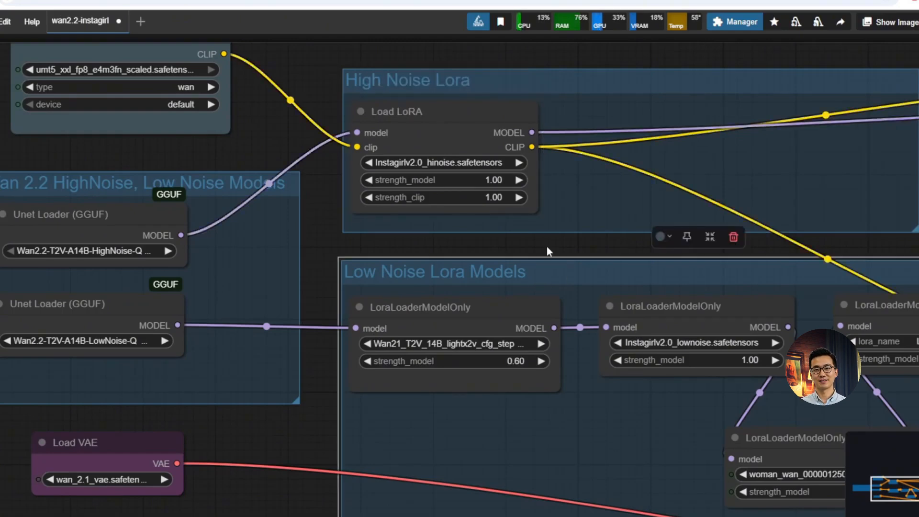
drag(548, 250, 430, 240)
drag(341, 233, 473, 231)
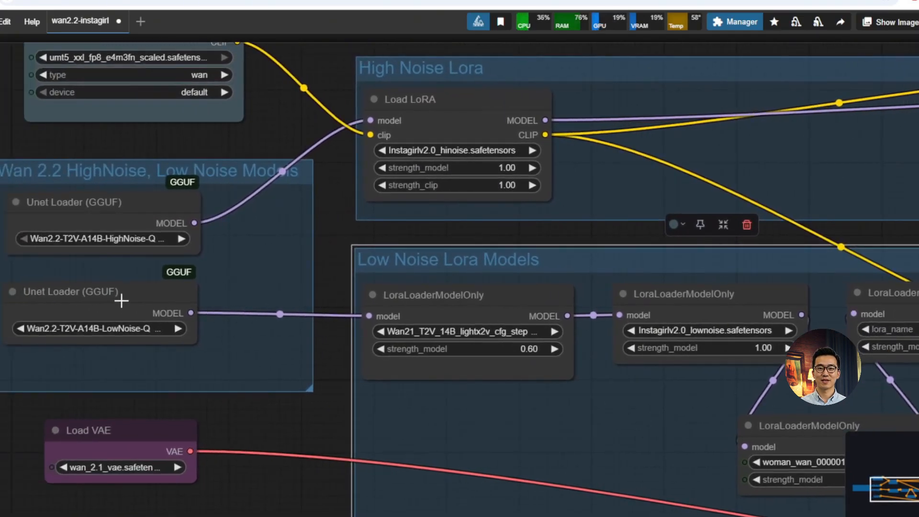
click(96, 304)
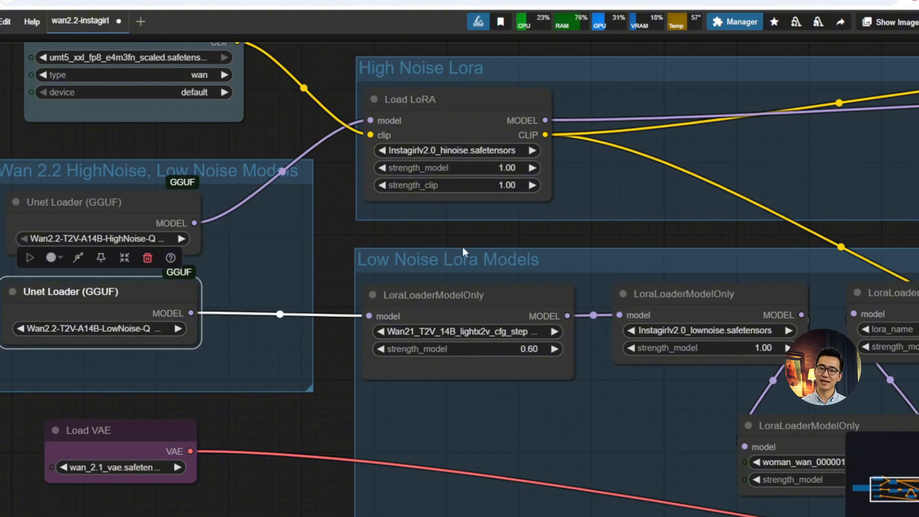
click(473, 256)
click(473, 257)
drag(549, 238, 429, 223)
click(433, 305)
drag(495, 223, 463, 220)
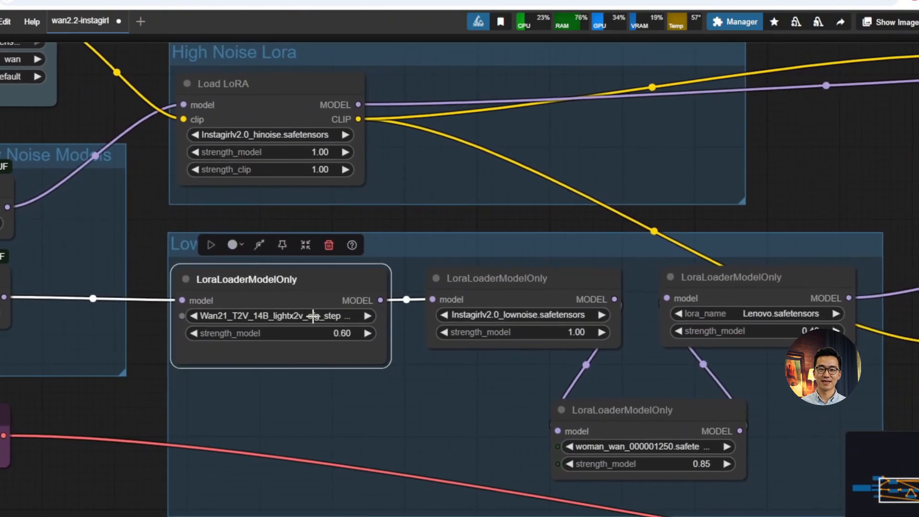
- Keep the lightx2v file in the first low-noise LoRA loader and drag its corner to widen it
click(305, 318)
click(240, 318)
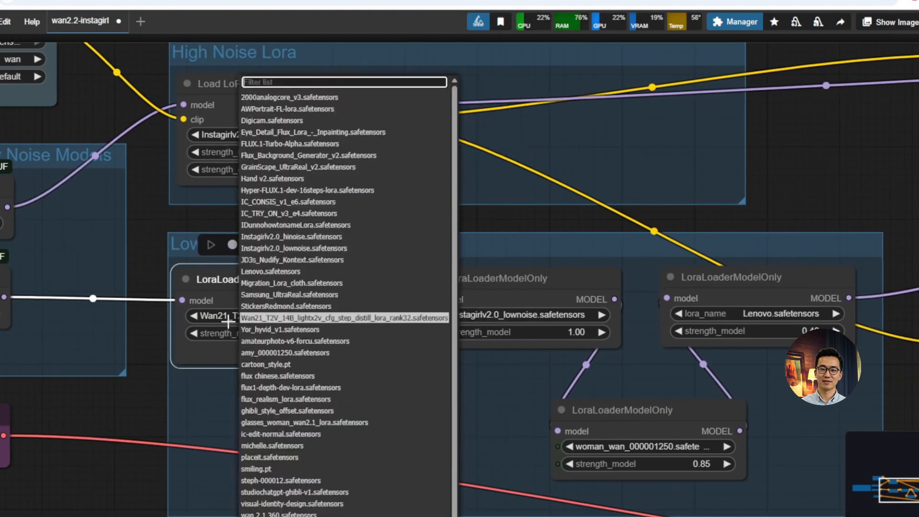
click(160, 273)
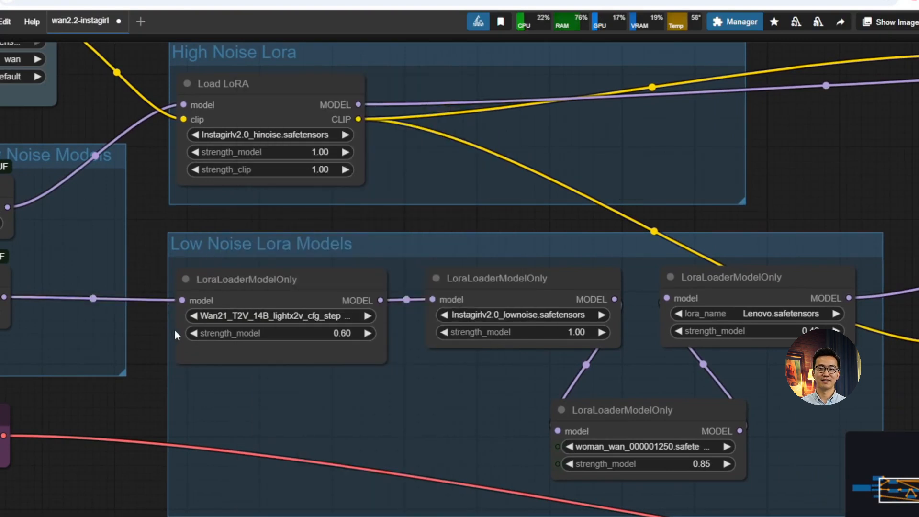
drag(179, 332, 132, 316)
click(367, 355)
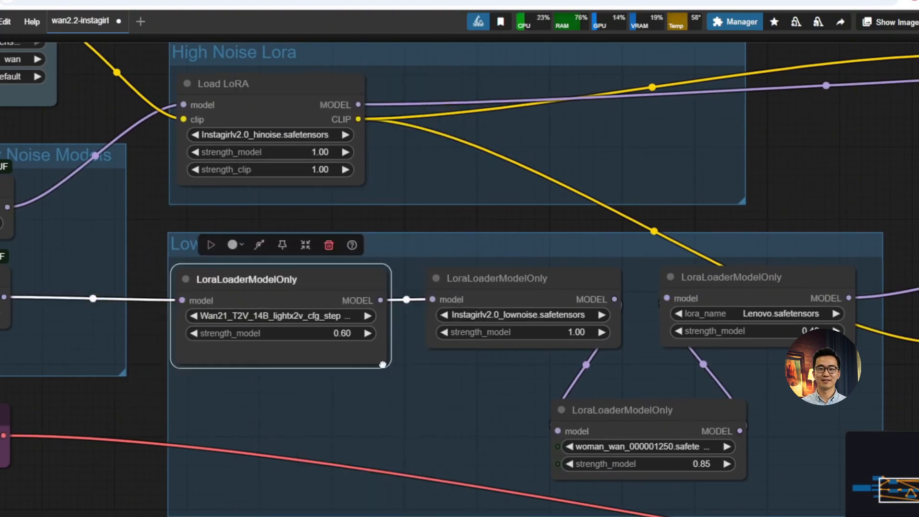
click(386, 365)
click(382, 362)
drag(382, 363, 398, 366)
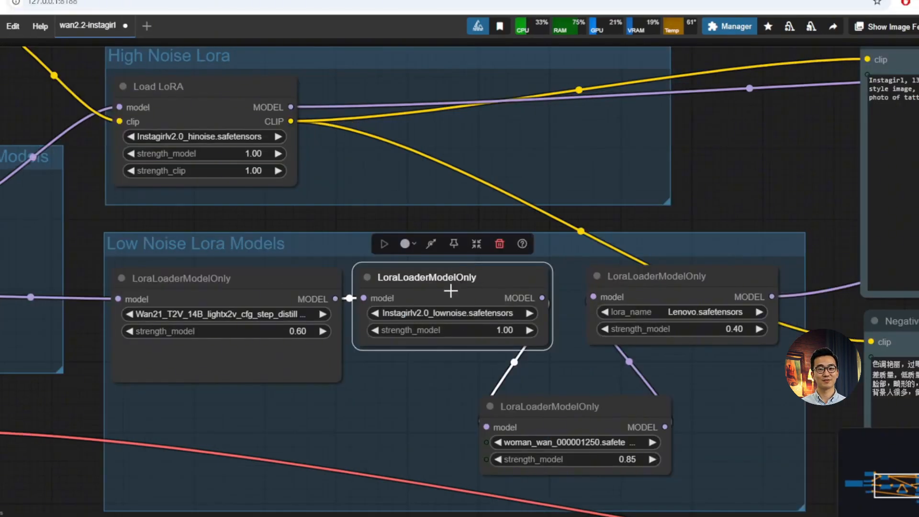
- Delete the extra woman_wan LoRA loader from the low-noise chain
drag(450, 287, 465, 284)
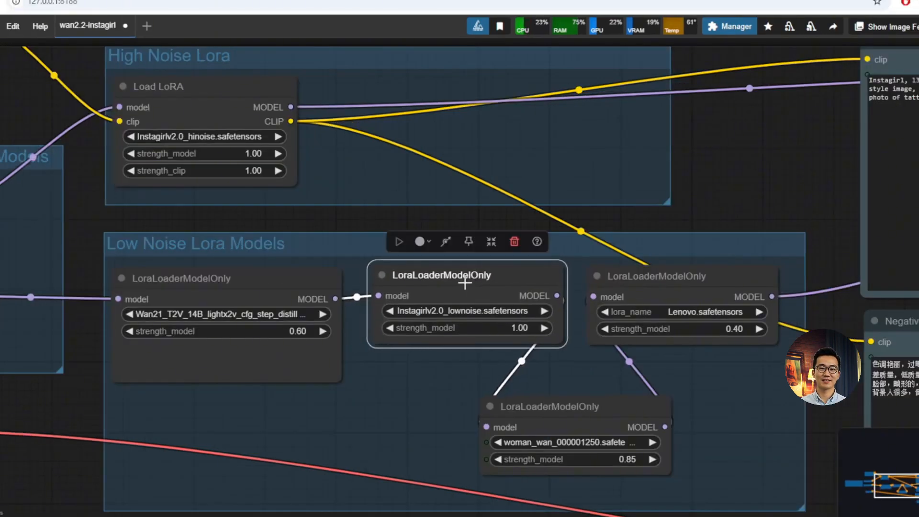
click(555, 407)
key(Delete)
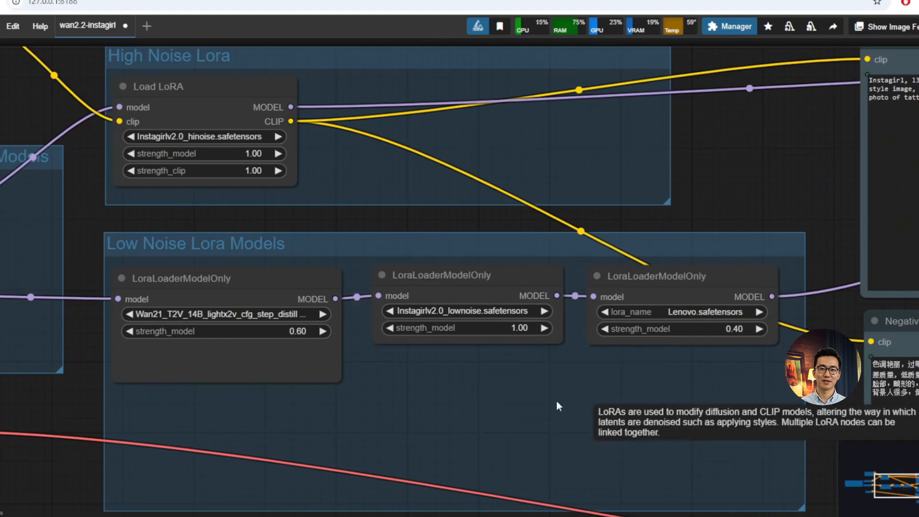
- Line up the Instagirl low-noise and Lenovo loaders, then pan to the Positive Prompt text
drag(507, 283, 510, 346)
drag(636, 292, 653, 350)
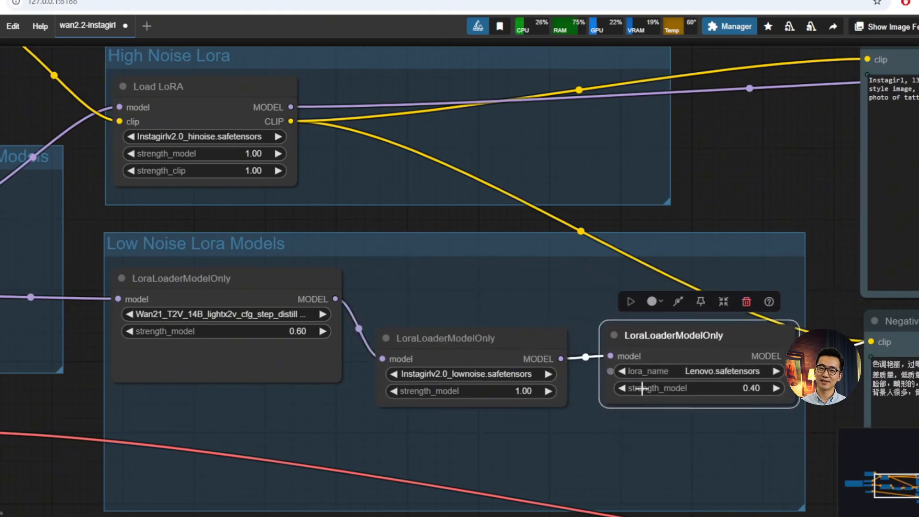
drag(709, 191, 673, 188)
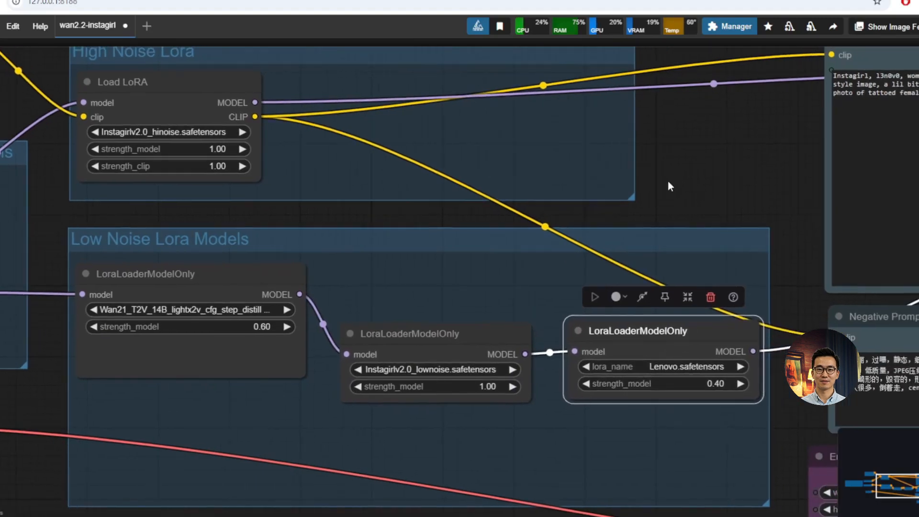
drag(626, 170, 590, 179)
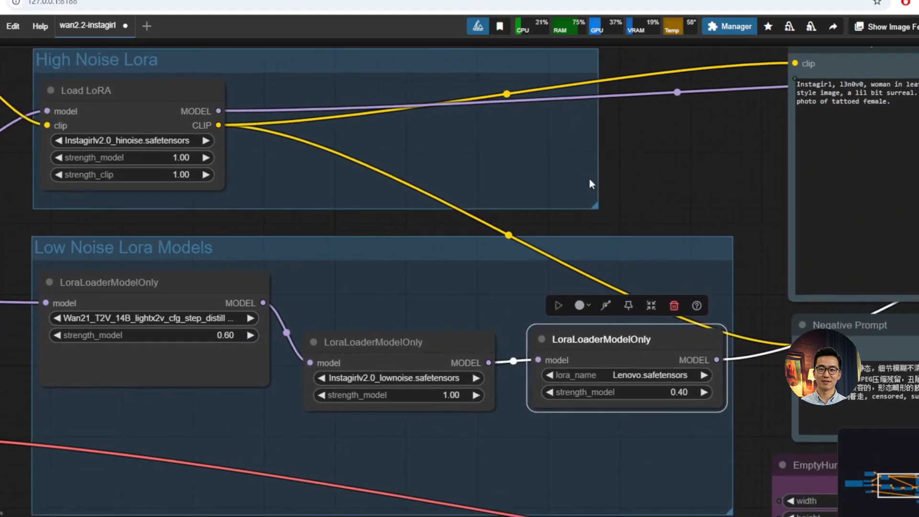
drag(677, 186, 513, 206)
- Highlight the Instagirl and l3n0v0 trigger words in the Positive Prompt, then pan to the KSampler inputs
double_click(658, 107)
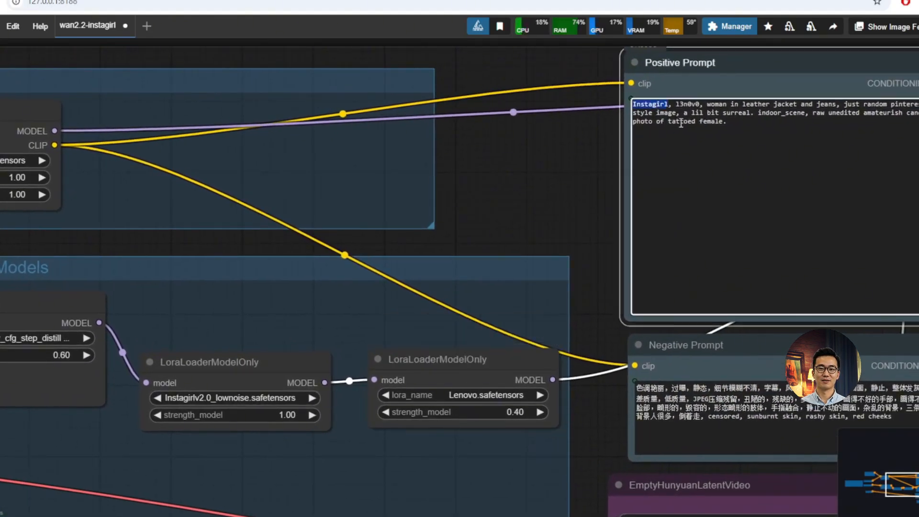
double_click(691, 104)
drag(553, 189, 429, 203)
click(442, 211)
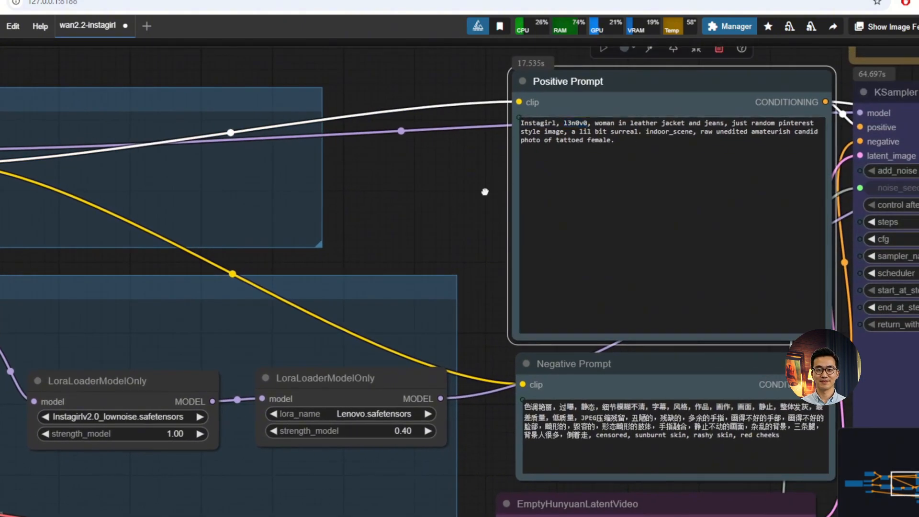
scroll(463, 222, down, 1)
drag(463, 222, 312, 237)
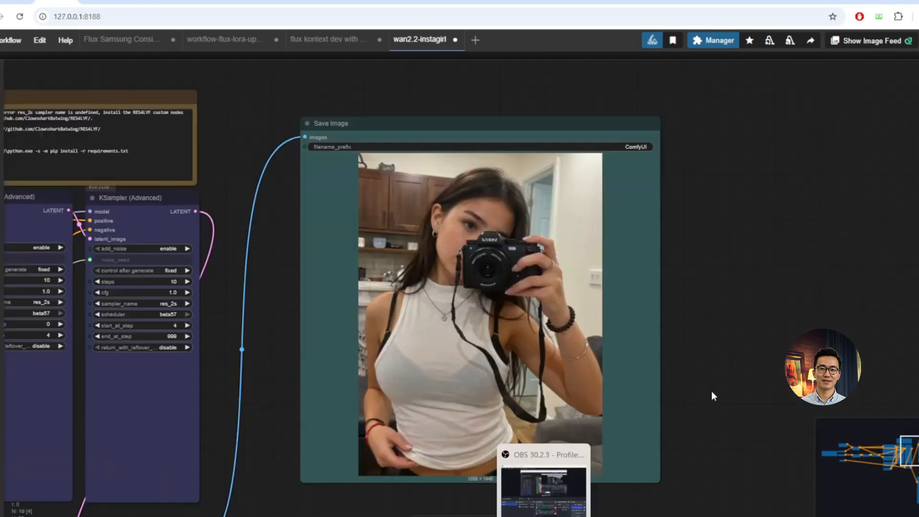
- Zoom into the generated selfie in Save Image and open the PNG in the photo viewer
click(619, 338)
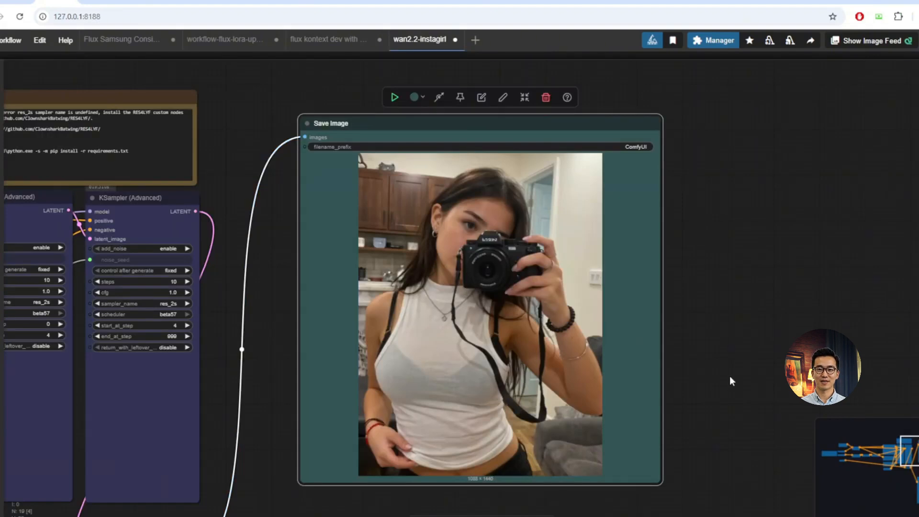
scroll(635, 315, up, 7)
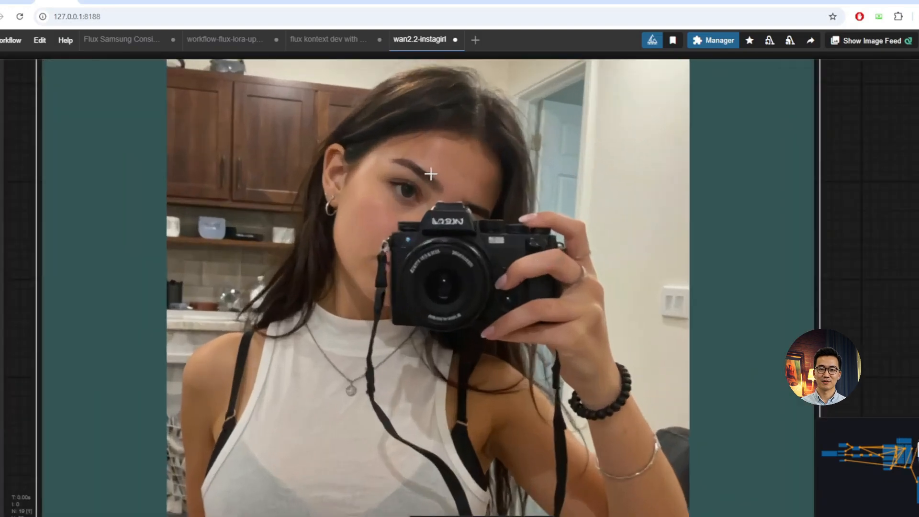
scroll(585, 287, down, 3)
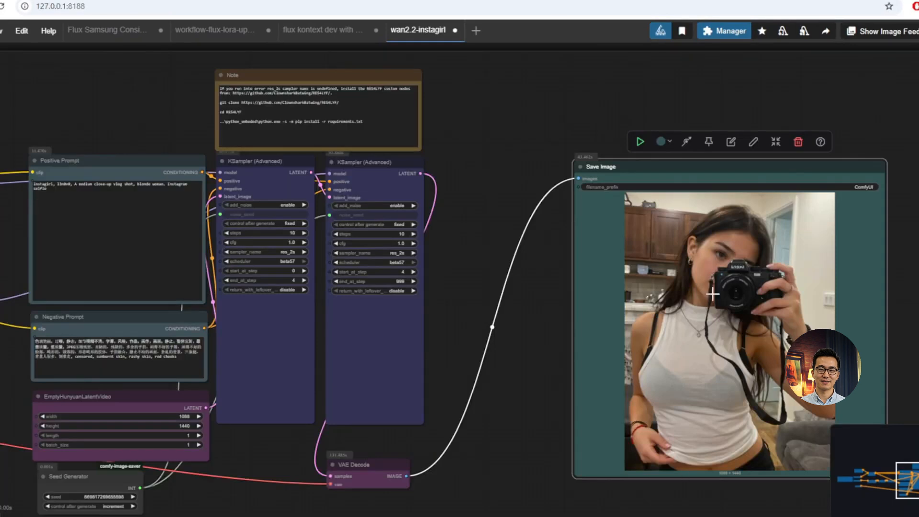
drag(665, 166, 626, 164)
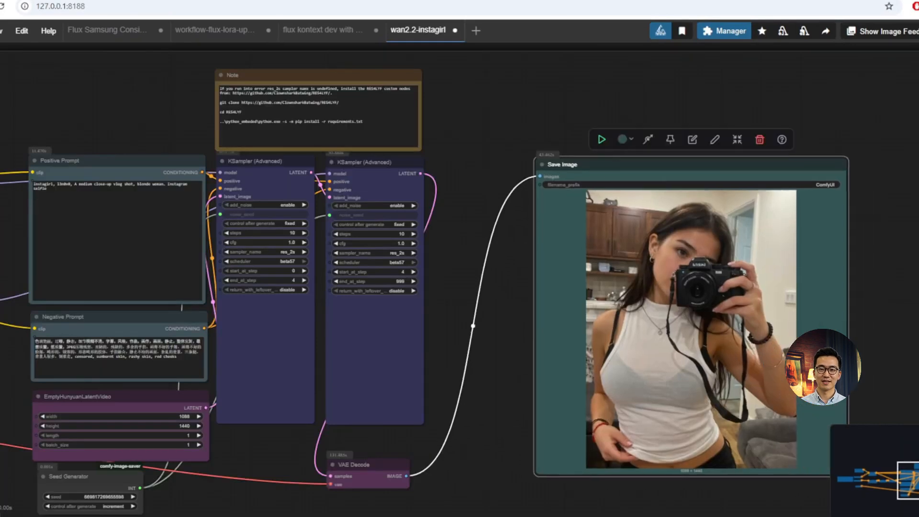
click(685, 516)
drag(761, 93, 665, 105)
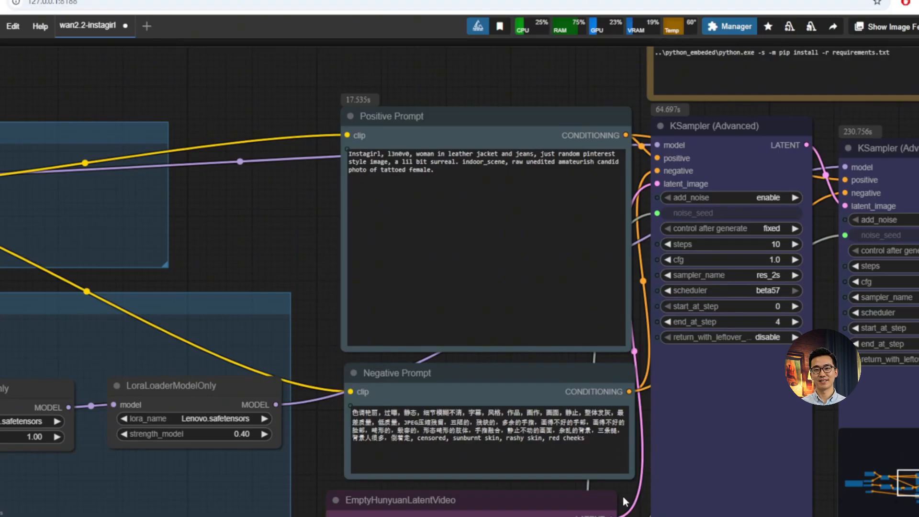
- Pan to the EmptyHunyuanLatentVideo node showing the 1088 × 1440 latent size
drag(622, 496, 609, 326)
click(493, 327)
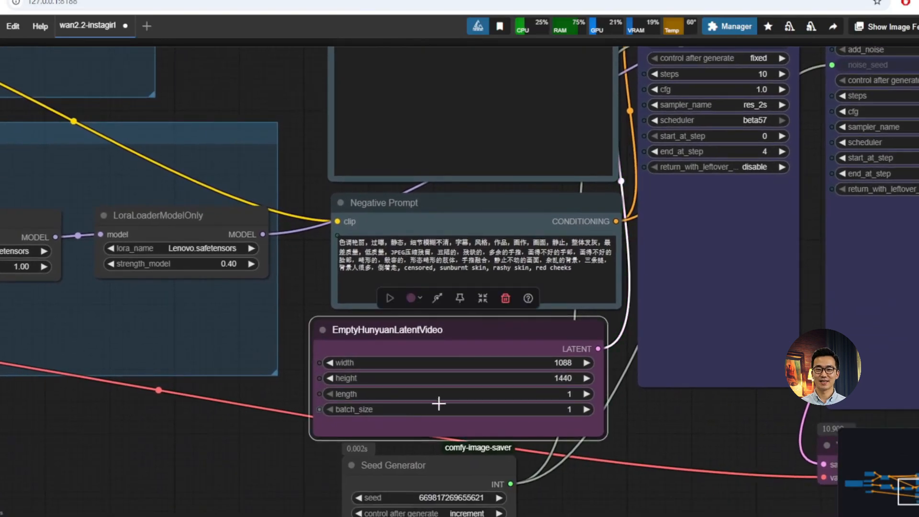
drag(627, 444, 606, 411)
- Set the EmptyHunyuanLatentVideo length to 21 frames
scroll(606, 412, up, 2)
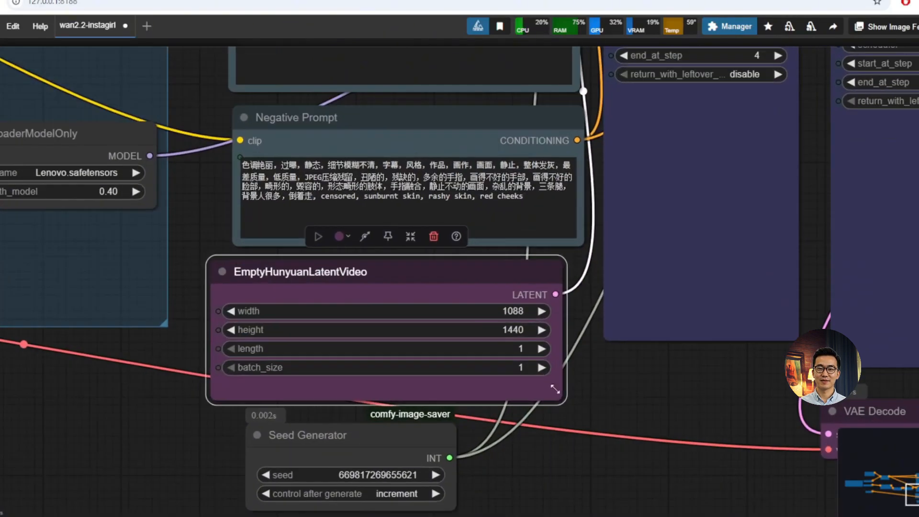
click(480, 351)
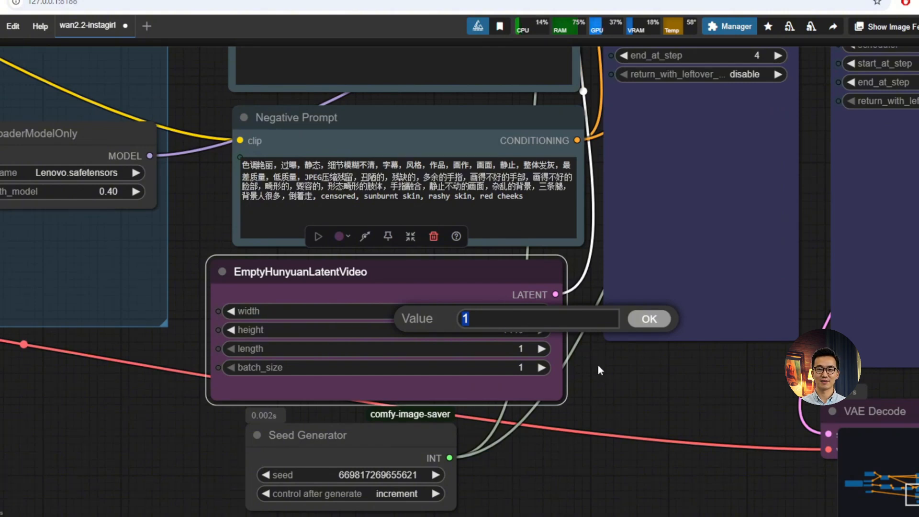
click(611, 379)
scroll(619, 383, down, 2)
drag(619, 383, 589, 367)
click(498, 331)
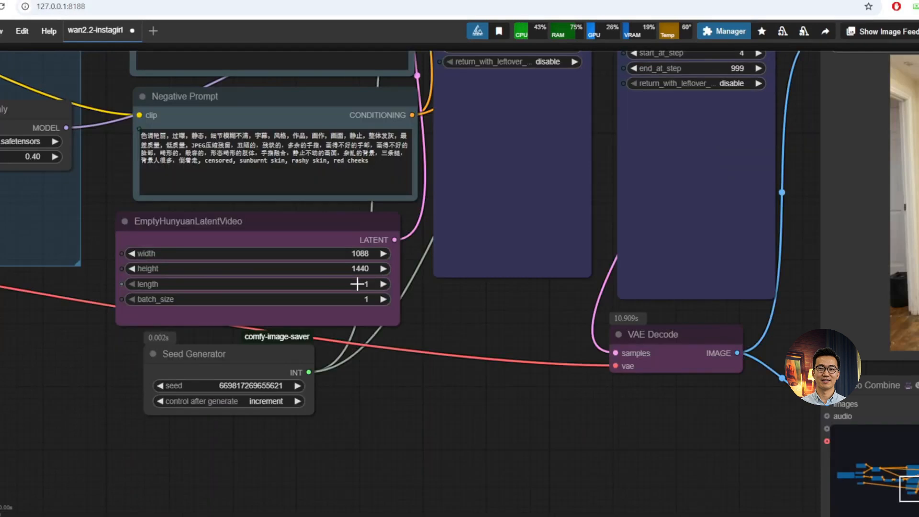
click(364, 284)
text(21)
click(492, 257)
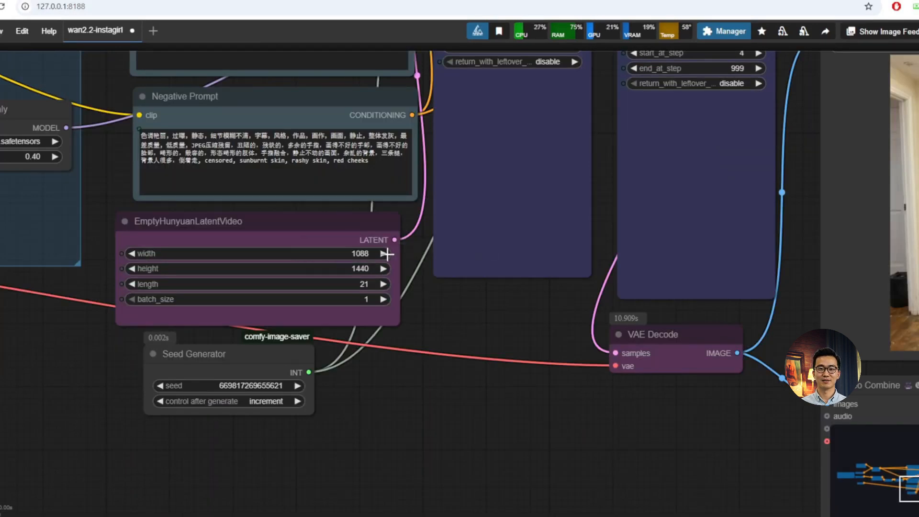
- Pan over to the Video Combine node and nudge it slightly right
drag(517, 326, 253, 245)
mouse_move(394, 377)
mouse_down()
mouse_move(377, 373)
mouse_move(411, 373)
mouse_up()
drag(649, 316, 660, 320)
drag(409, 372, 421, 374)
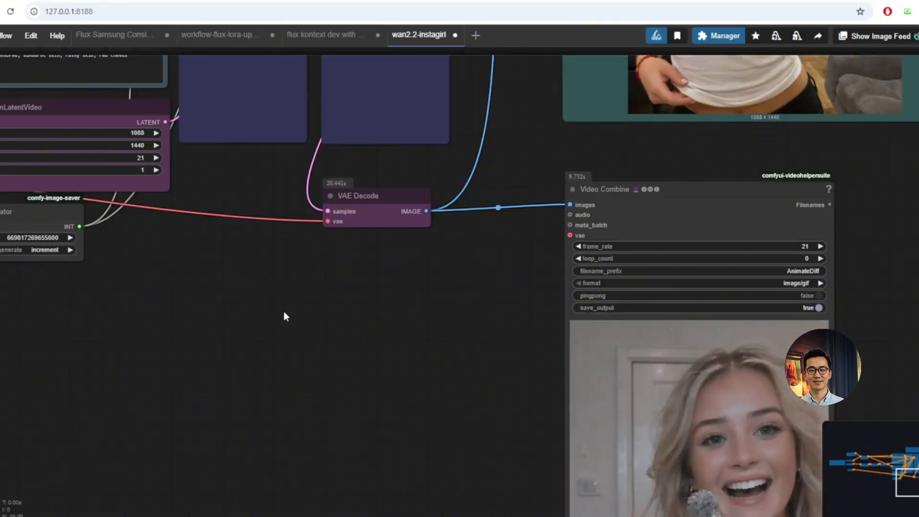
- Check the first KSampler's sampler_name dropdown, leaving it on res_2s
scroll(337, 305, down, 2)
drag(404, 337, 417, 294)
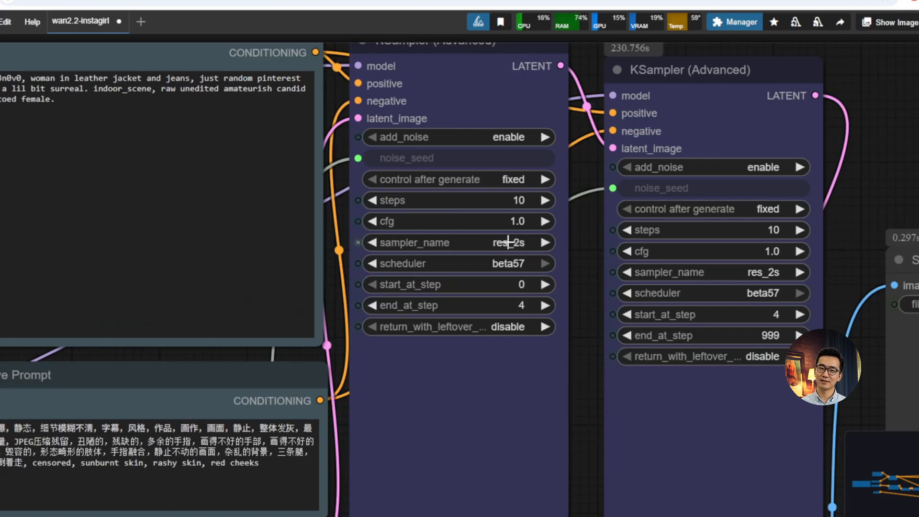
click(508, 242)
click(328, 259)
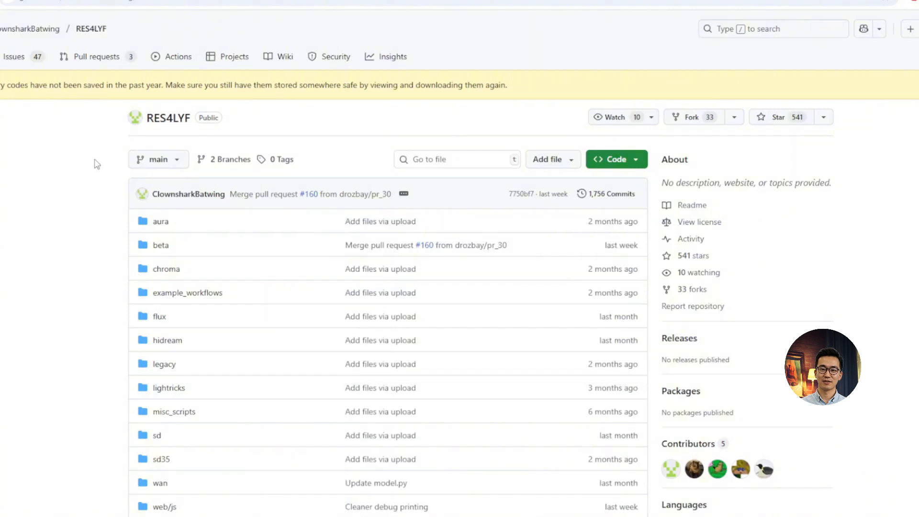
- Locate RES4LYF's install command in the README and open ComfyUI's custom_nodes folder in File Explorer
scroll(85, 254, down, 15)
scroll(86, 254, down, 6)
scroll(194, 243, up, 1)
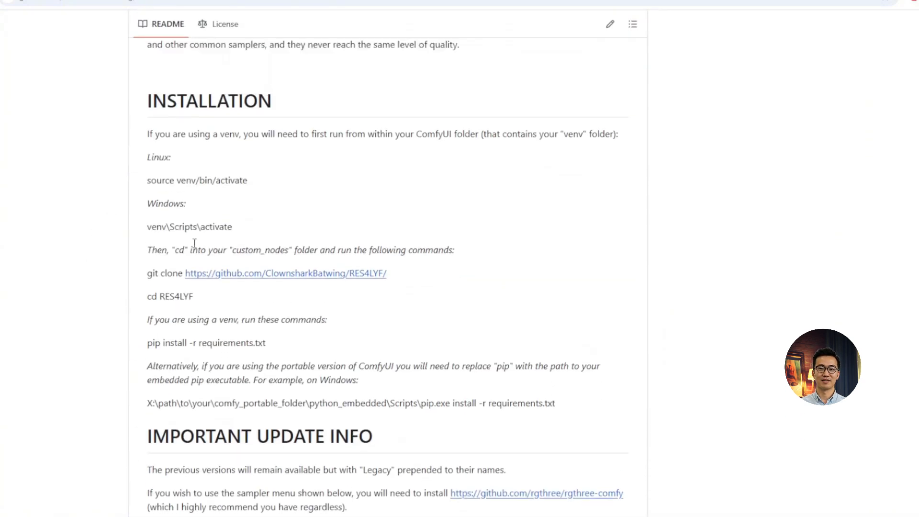
key(alt+Tab)
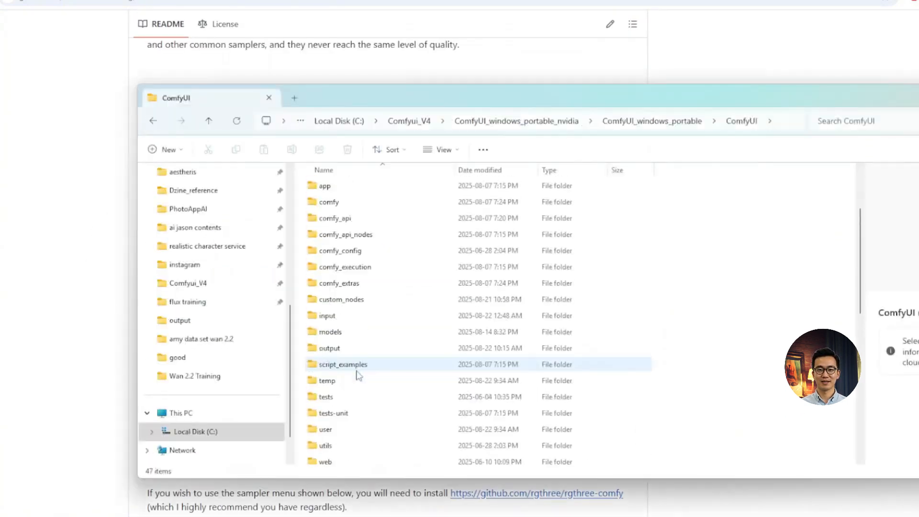
double_click(363, 302)
scroll(366, 282, down, 1)
scroll(374, 289, down, 4)
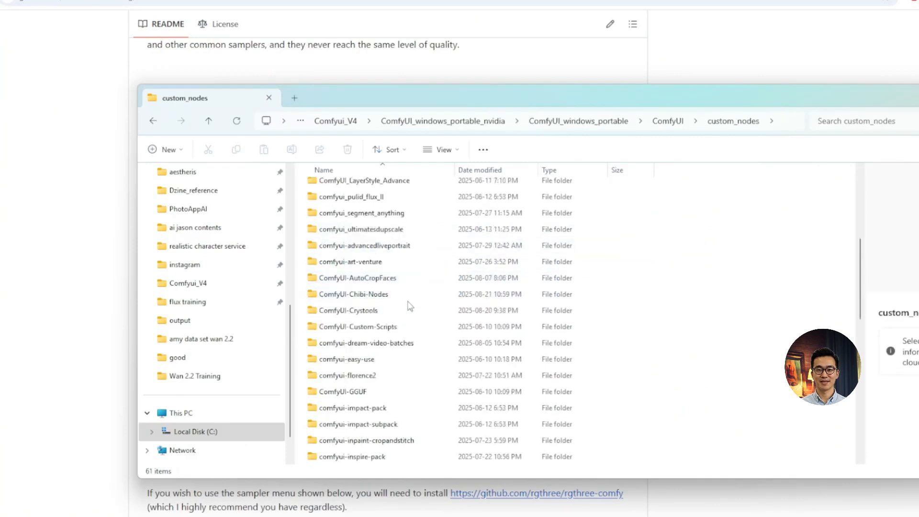
scroll(411, 307, down, 1)
- Open a PowerShell terminal in custom_nodes and paste the RES4LYF git clone command
right_click(684, 325)
click(740, 457)
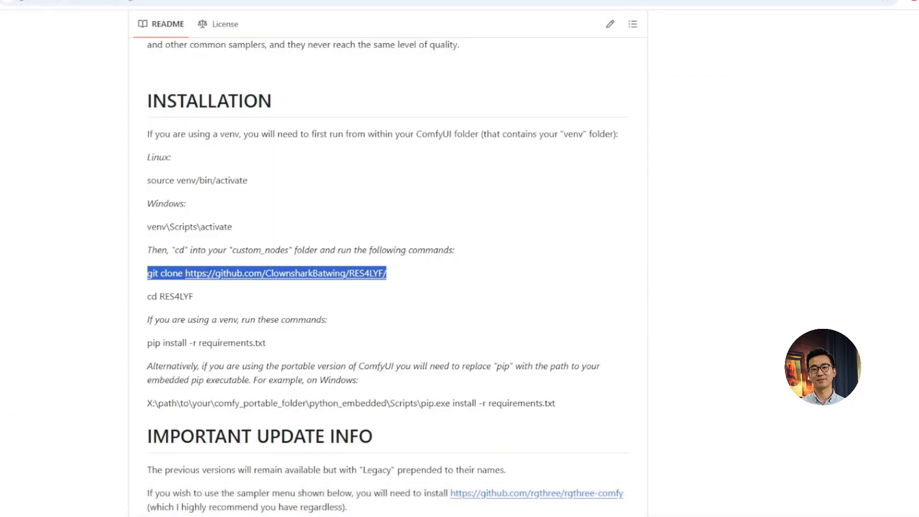
click(651, 497)
text(git clone https://github.com/ClownsharkBatwing/RES4LYF/)
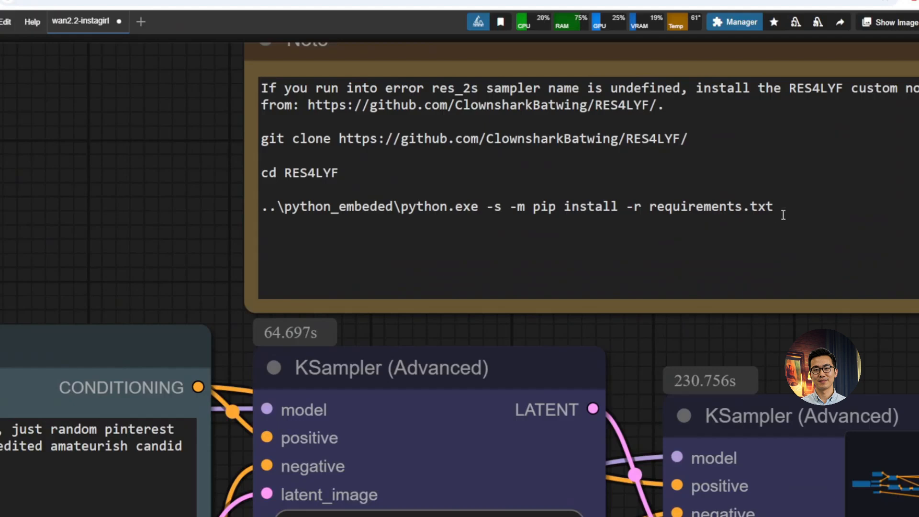
- Select the python_embeded pip install -r requirements.txt line in the ComfyUI workflow note
drag(775, 207, 261, 207)
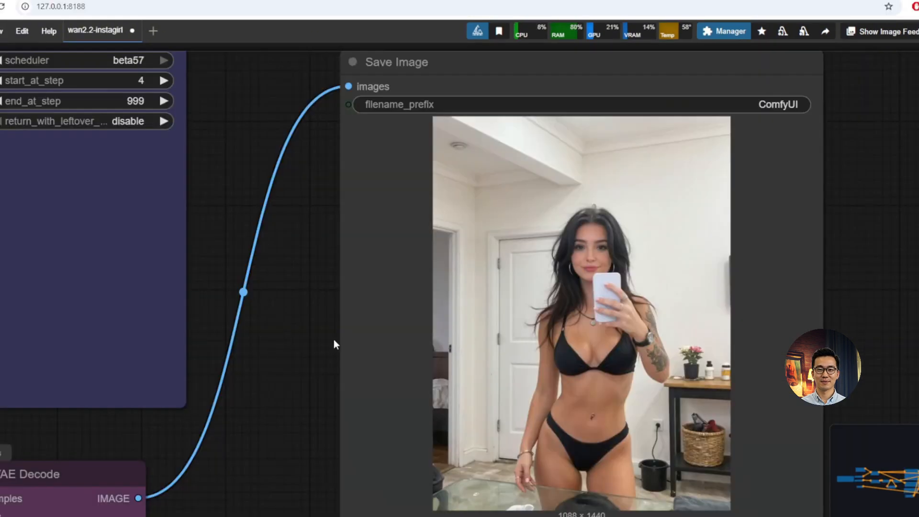
- Pan across the generated mirror selfie, the KSampler settings (res_2s, beta57, 10 steps) and the prompt nodes
drag(565, 336, 468, 336)
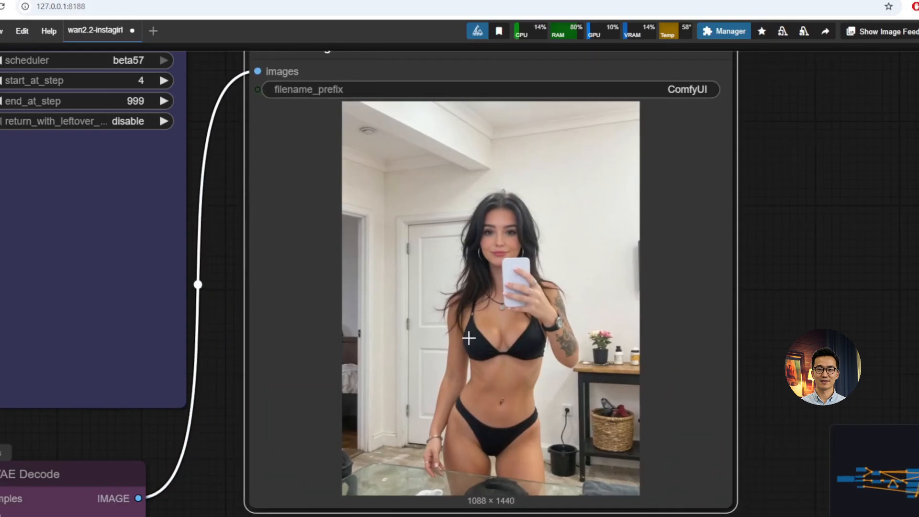
drag(219, 390, 290, 432)
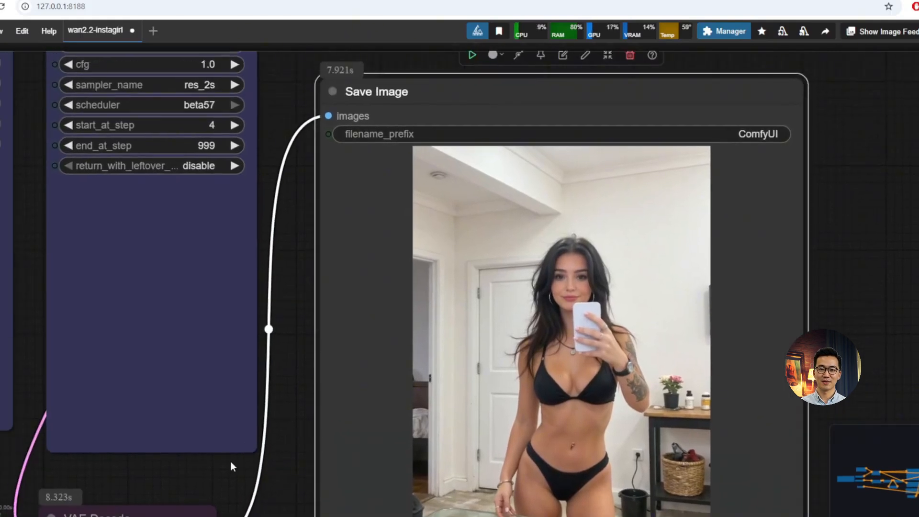
drag(95, 469, 595, 516)
drag(287, 313, 591, 365)
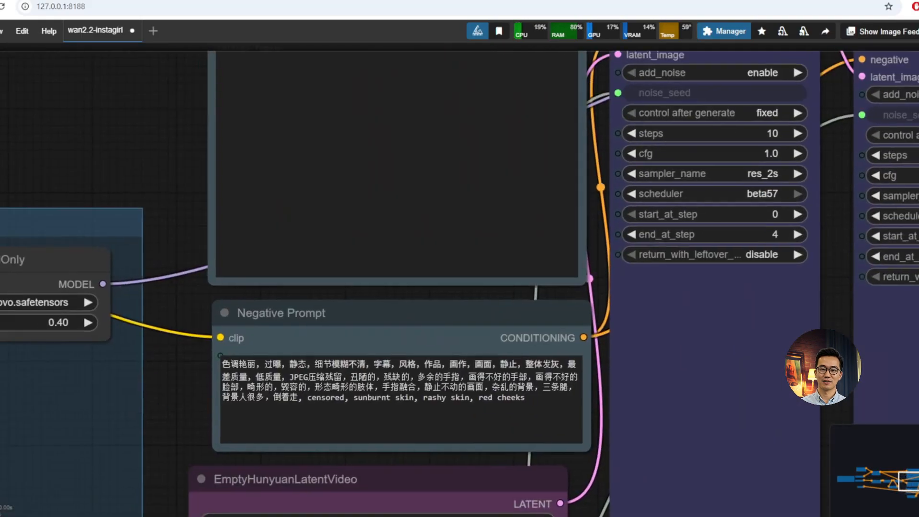
scroll(402, 363, down, 1)
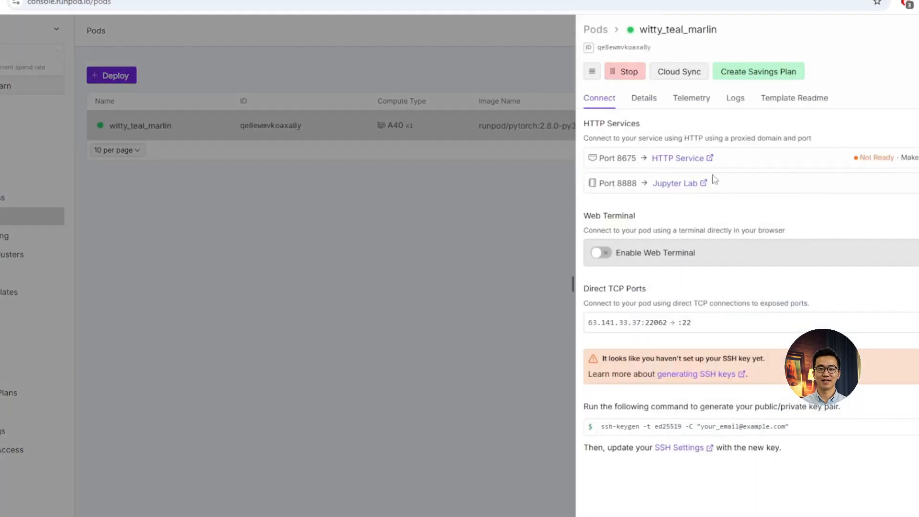
- Unlock AI Toolkit on port 8675 with the pasted access token and inspect the running job's GPU memory
click(692, 164)
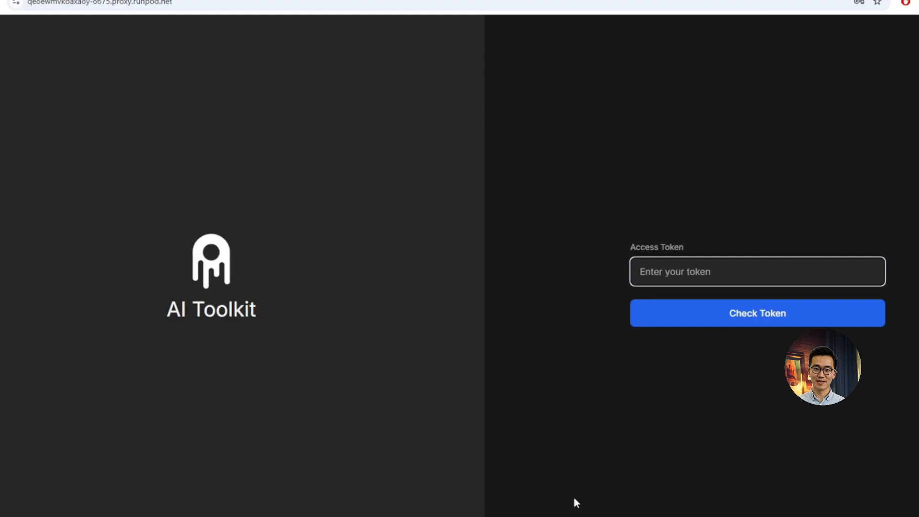
click(673, 269)
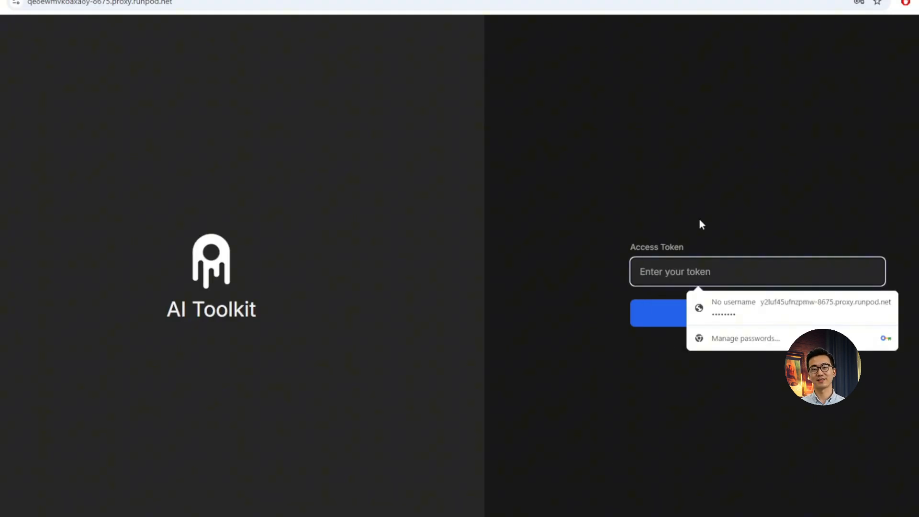
key(ctrl+v)
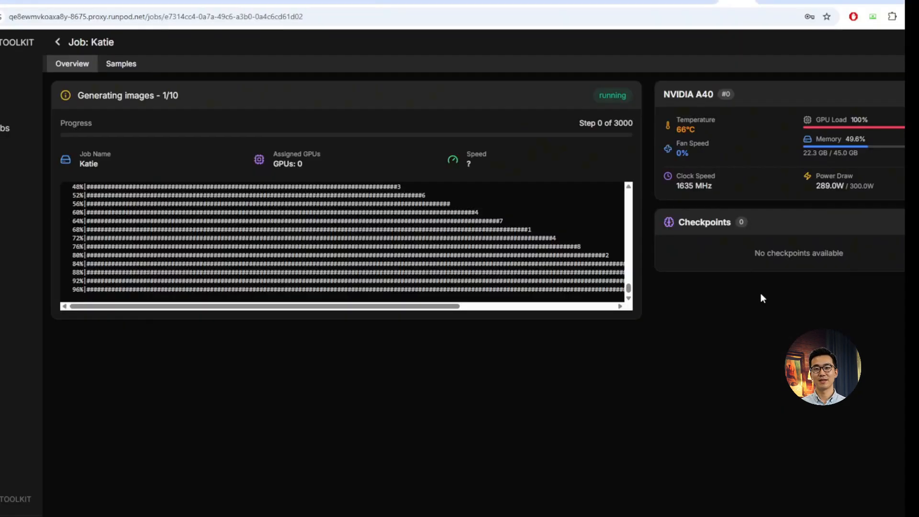
drag(803, 136, 870, 138)
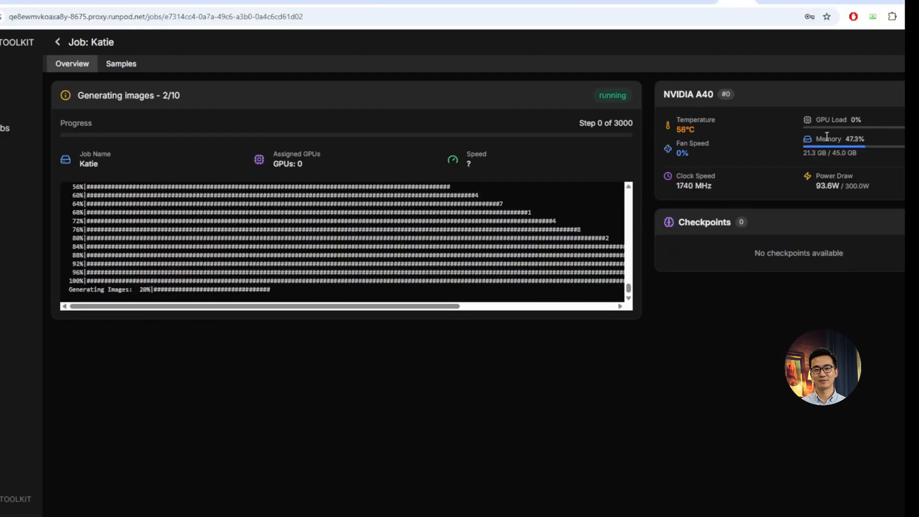
click(739, 354)
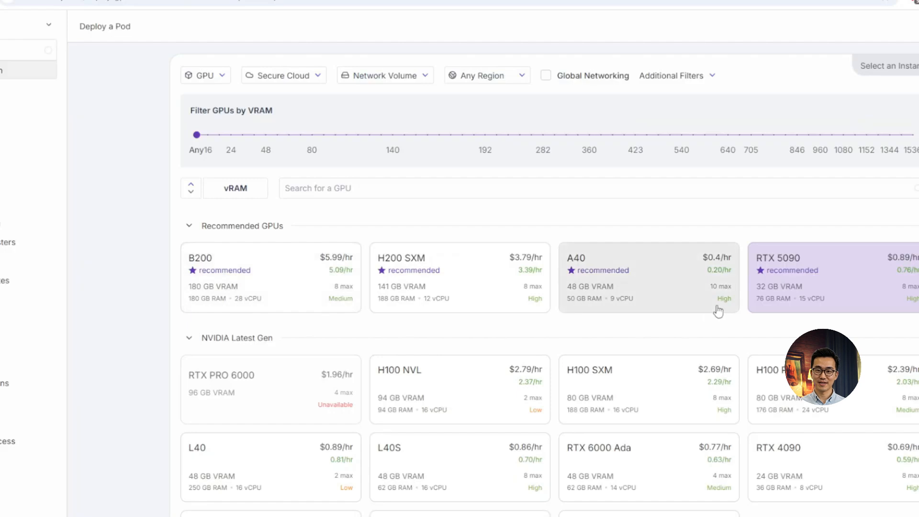
- Compare the A40 and B200 GPU options and settle on the RTX 5090 for the new pod
click(718, 293)
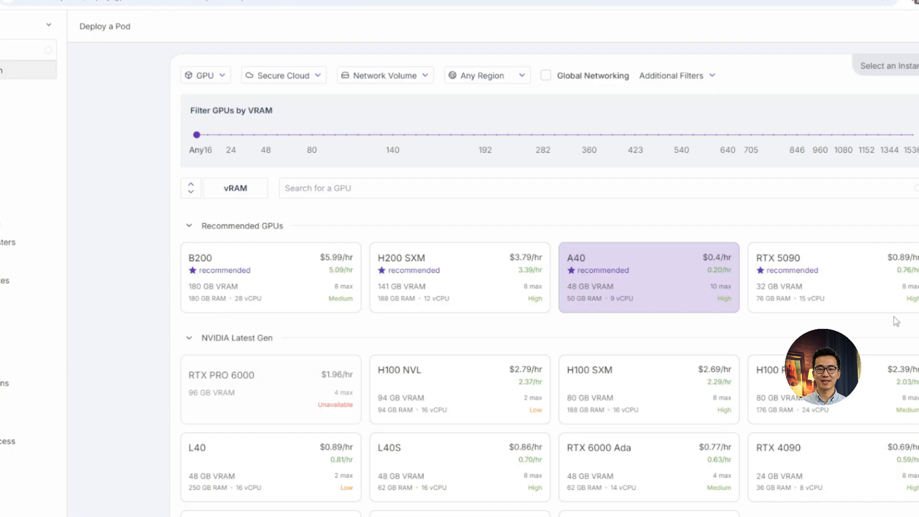
click(896, 300)
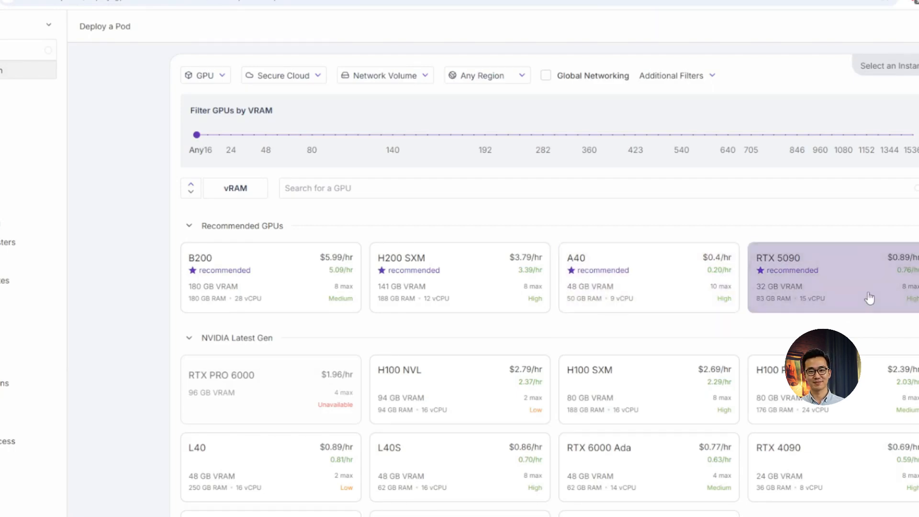
click(269, 305)
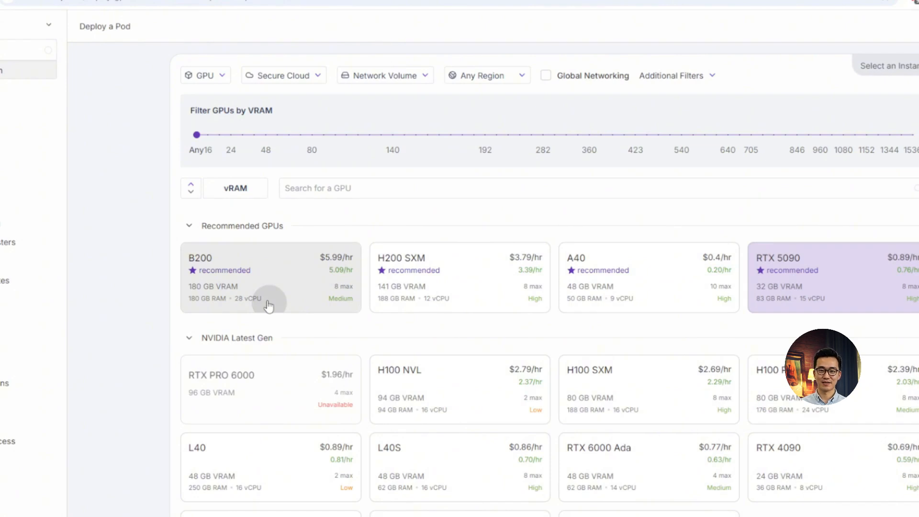
click(268, 305)
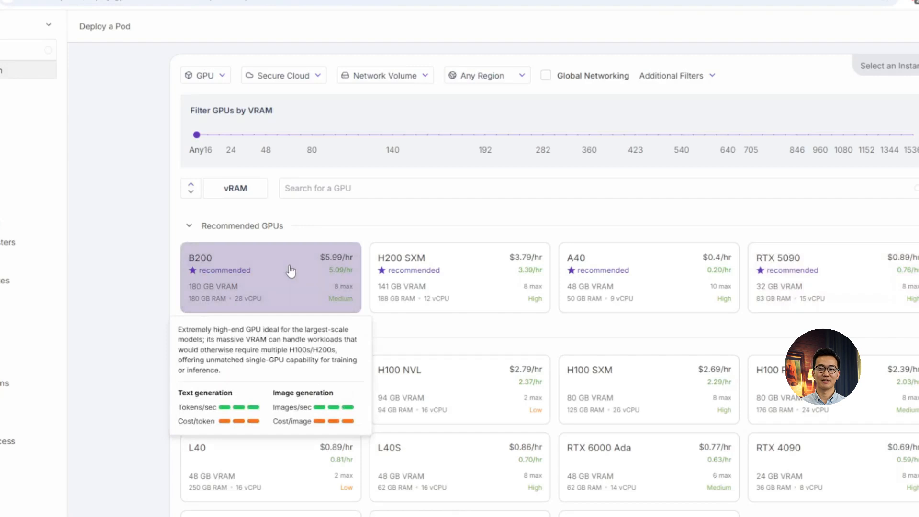
click(853, 260)
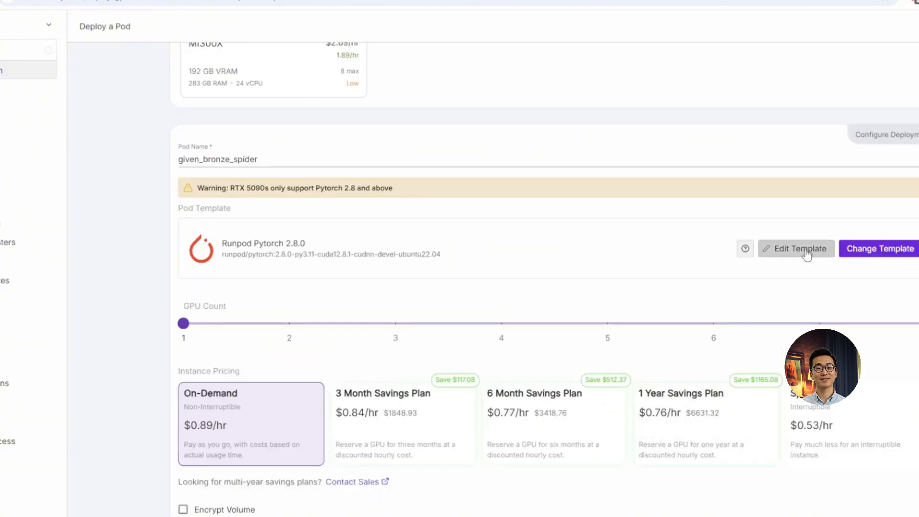
- Add HTTP port 8675 alongside 8888 in the Pytorch 2.8.0 template overrides
click(804, 250)
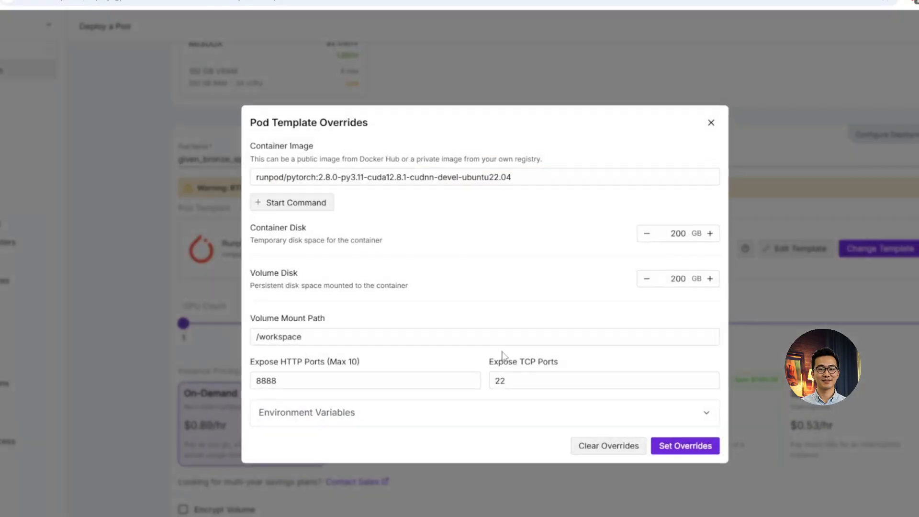
click(395, 377)
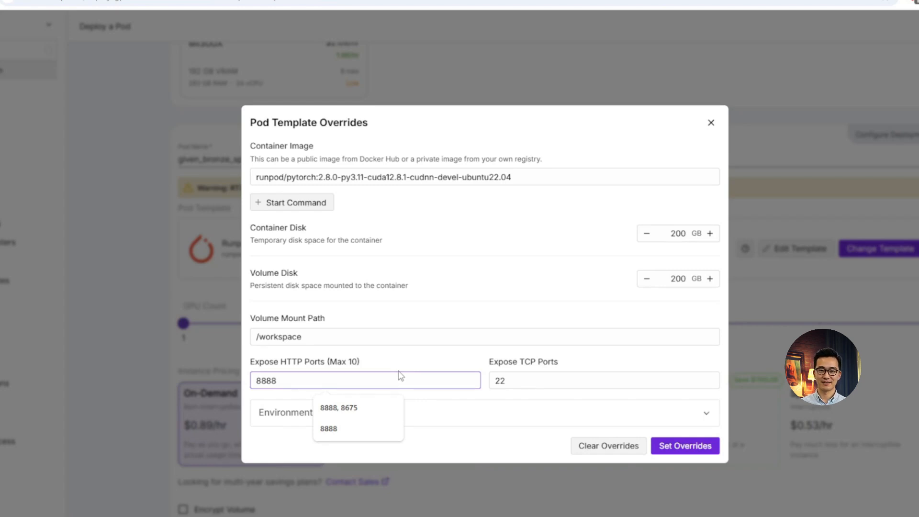
text(, 8675)
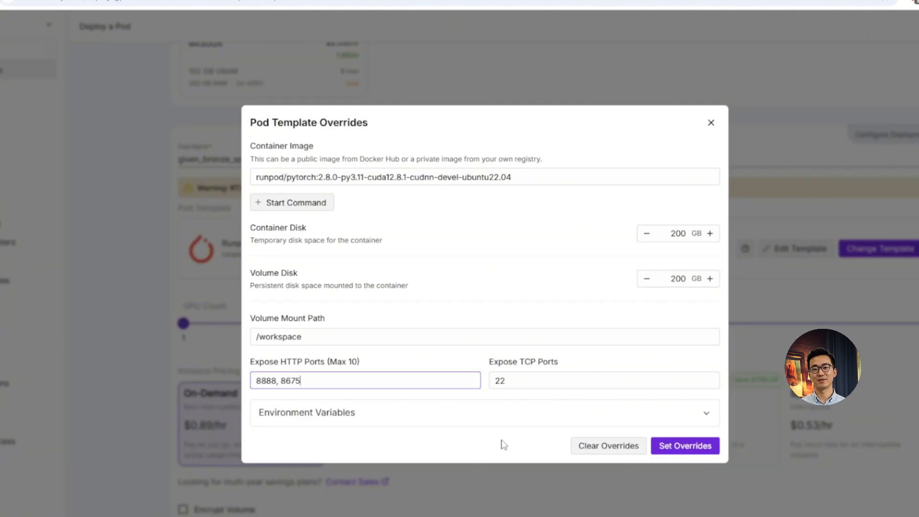
- Add an AI_TOOLKIT_AUTH environment variable with a password and apply the overrides
click(364, 412)
click(328, 442)
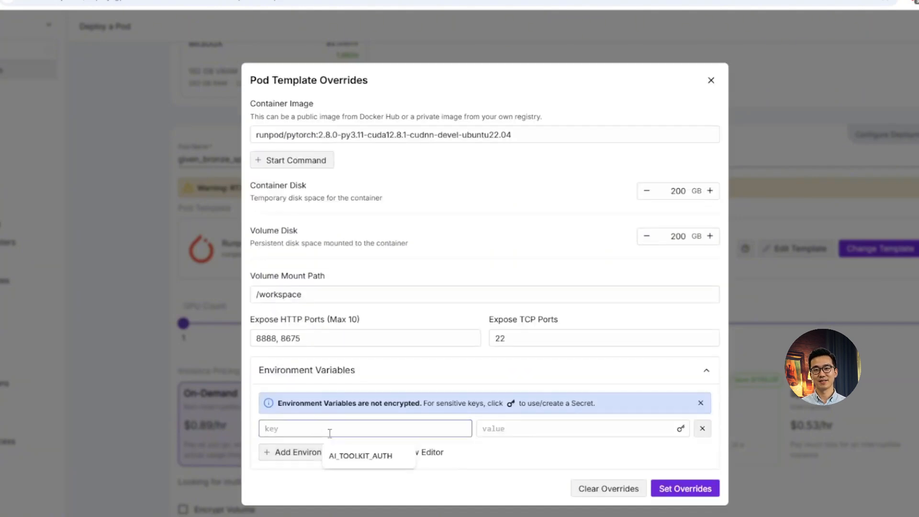
click(367, 459)
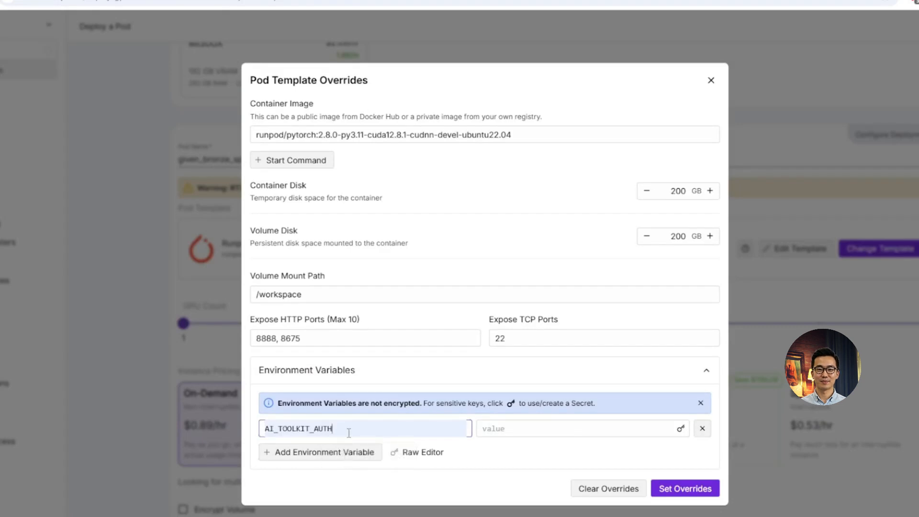
click(491, 430)
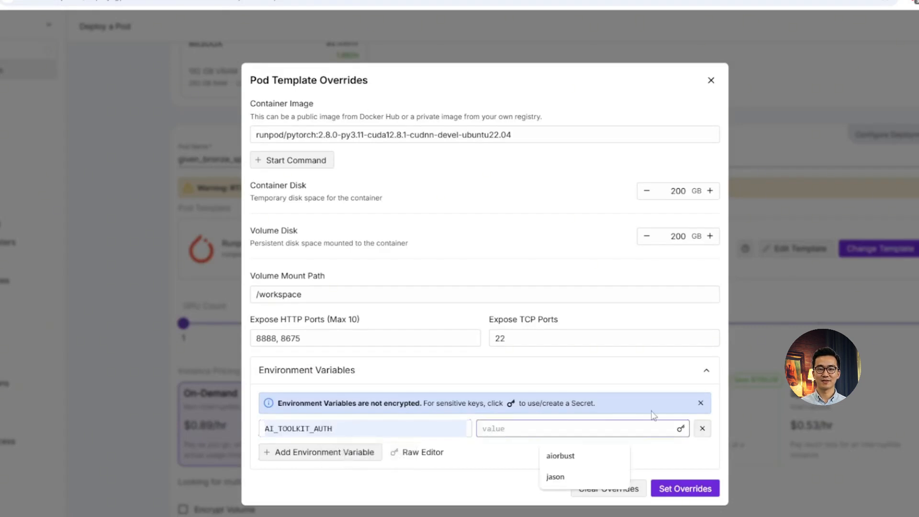
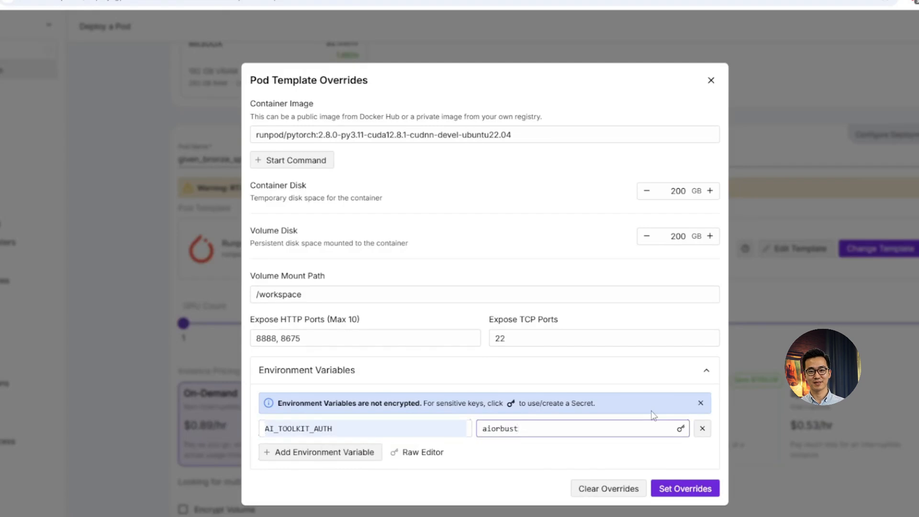
drag(527, 429, 469, 428)
click(546, 452)
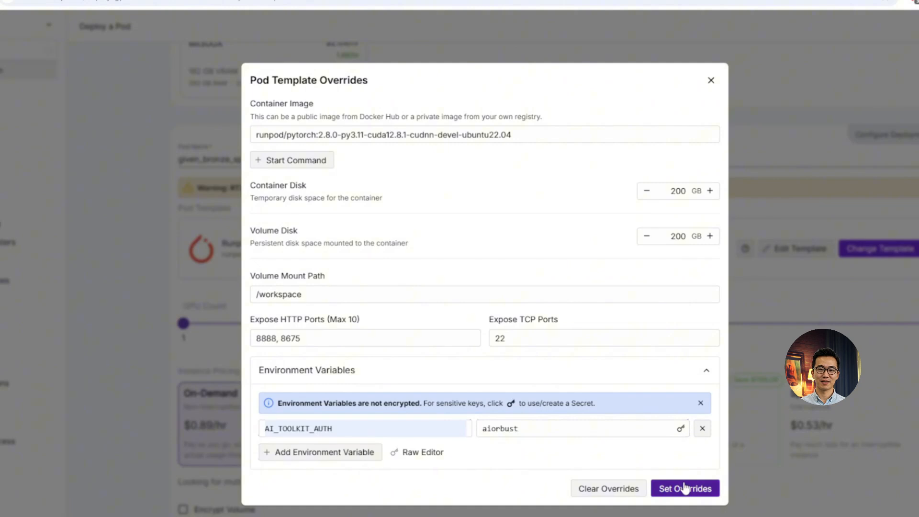
click(685, 488)
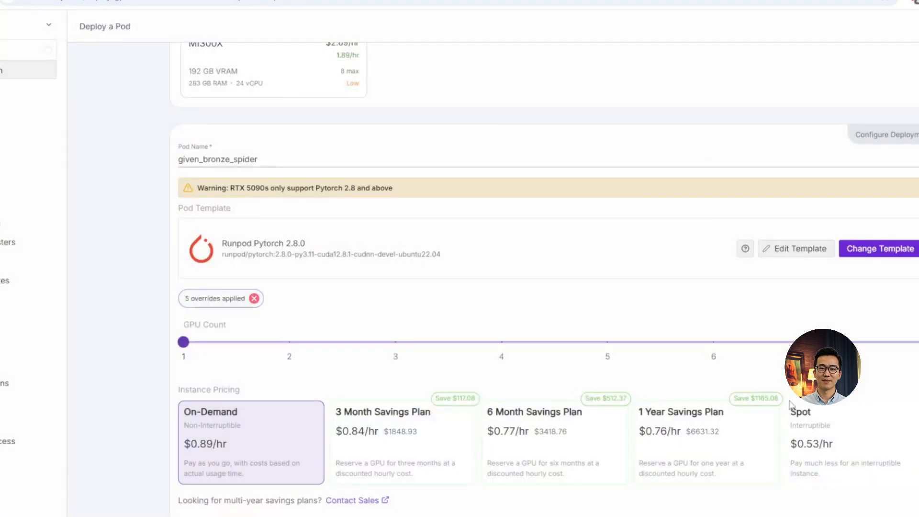
- Deploy the RTX 5090 pod on demand and open JupyterLab on port 8888
scroll(547, 490, down, 5)
click(543, 512)
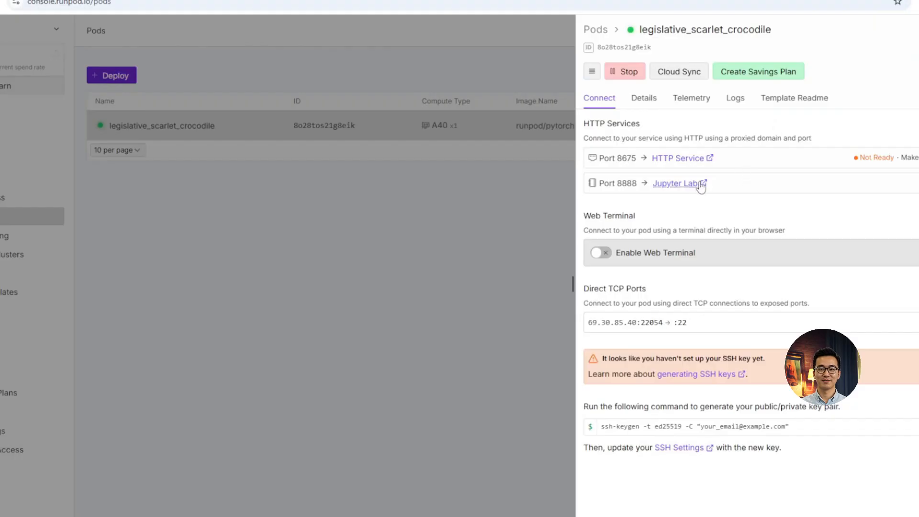
click(680, 184)
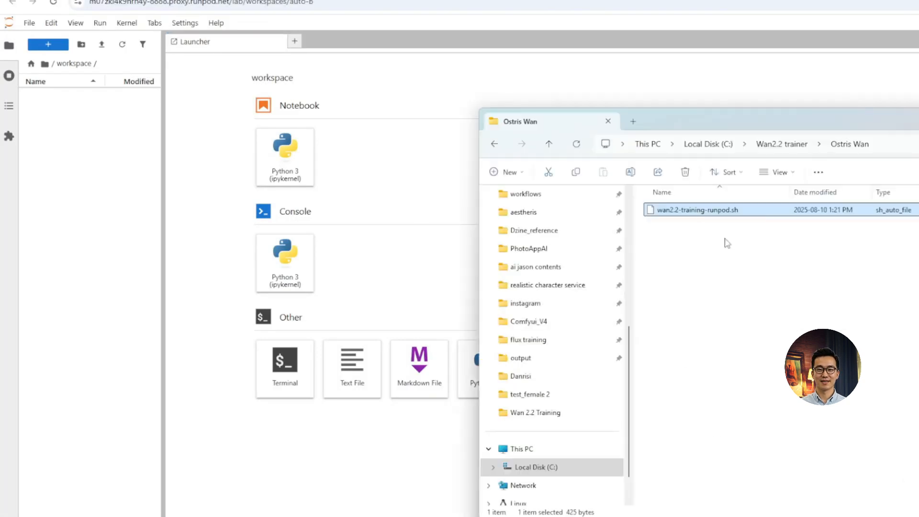
- Upload wan2.2-training-runpod.sh, then chmod and run it until AI Toolkit's UI is ready on localhost:8675
drag(699, 211, 100, 177)
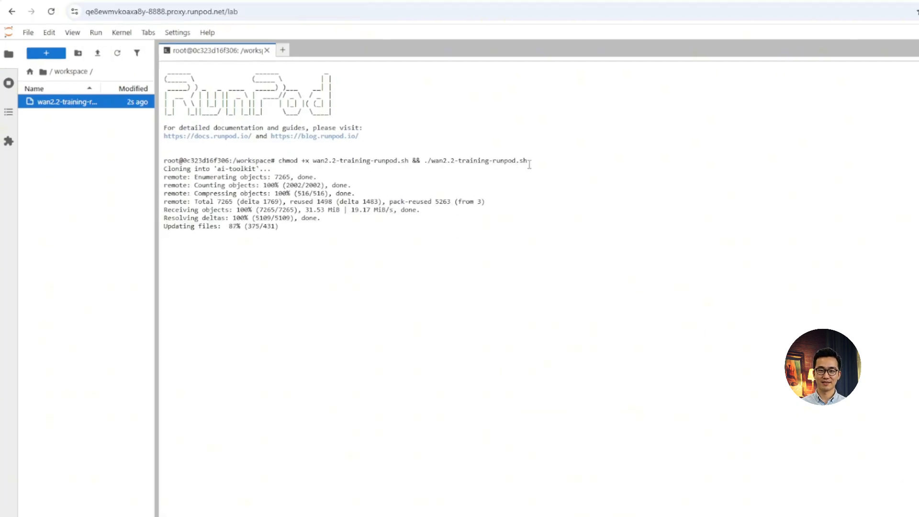
drag(529, 160, 278, 162)
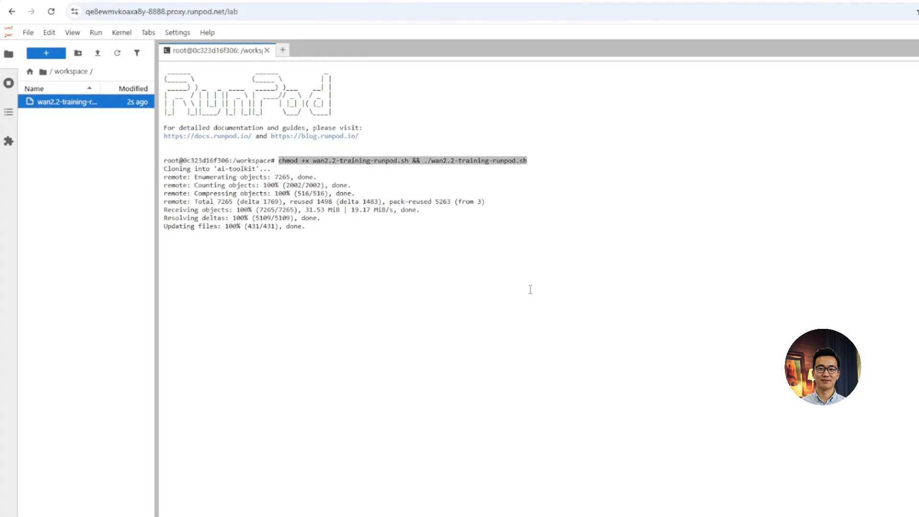
click(387, 239)
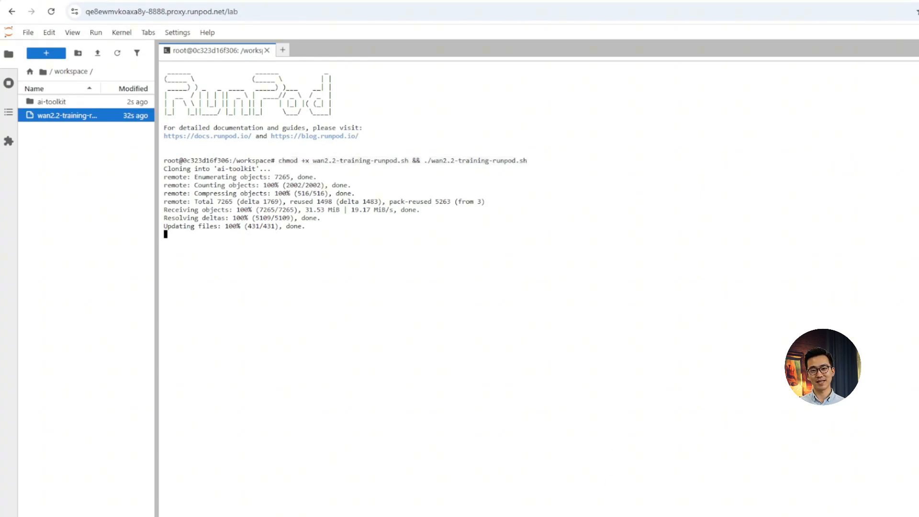
drag(528, 161, 326, 159)
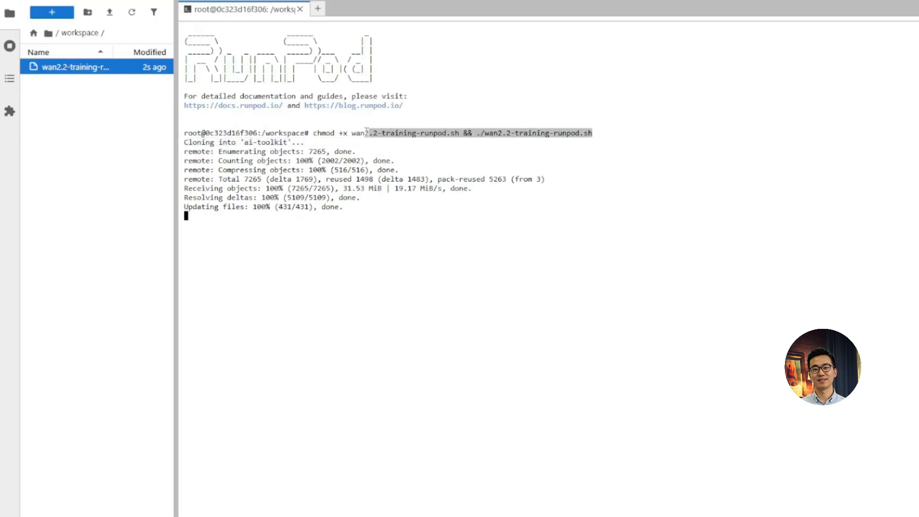
drag(366, 132, 314, 133)
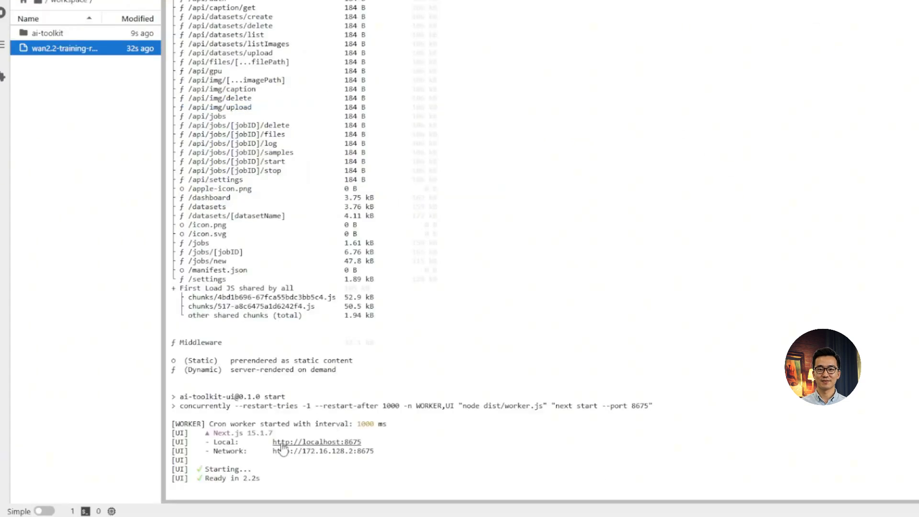
drag(365, 442, 203, 435)
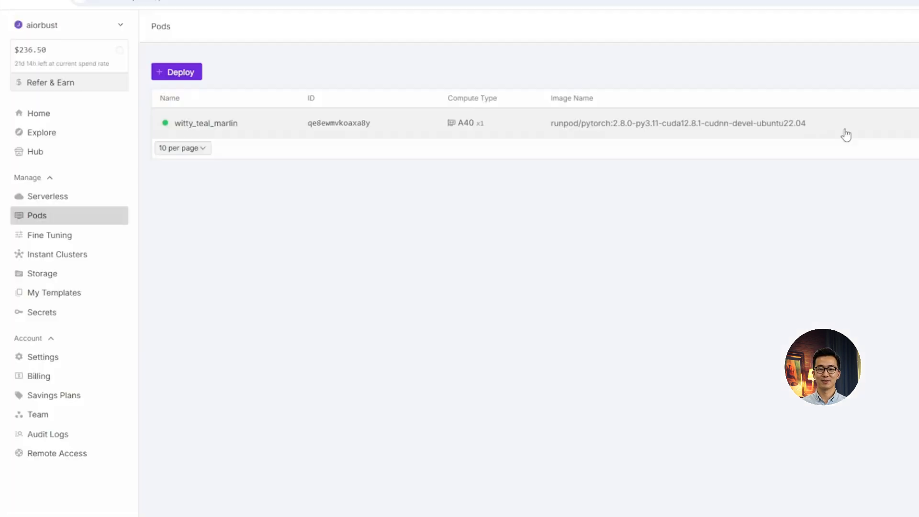
click(846, 131)
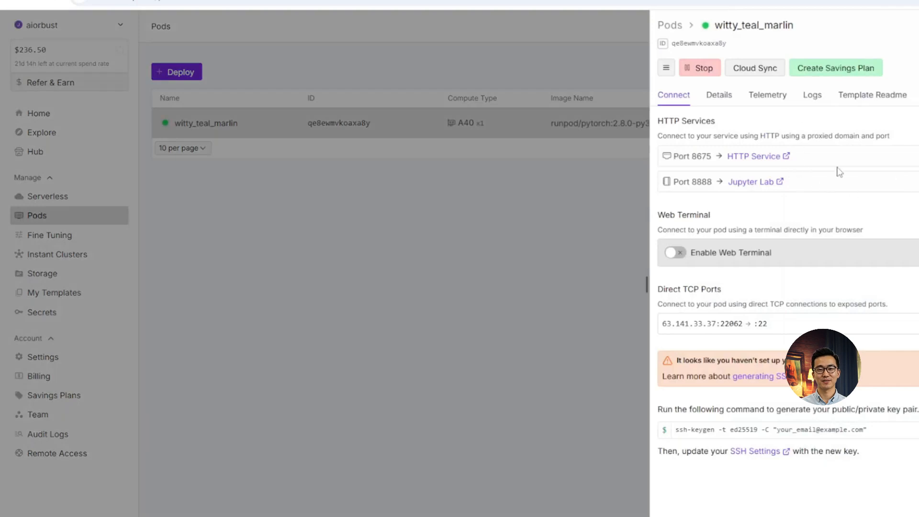
- Open the port 8675 HTTP service and log into AI Toolkit with the access token
click(766, 158)
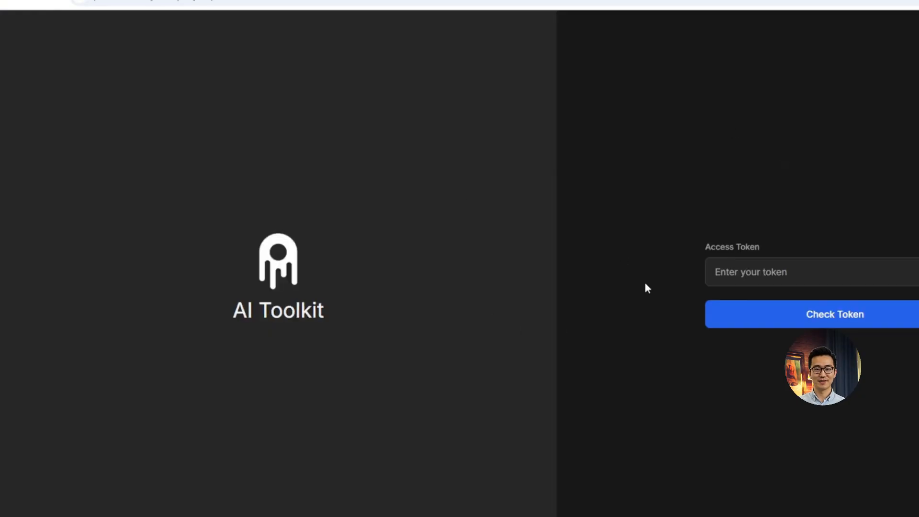
click(746, 272)
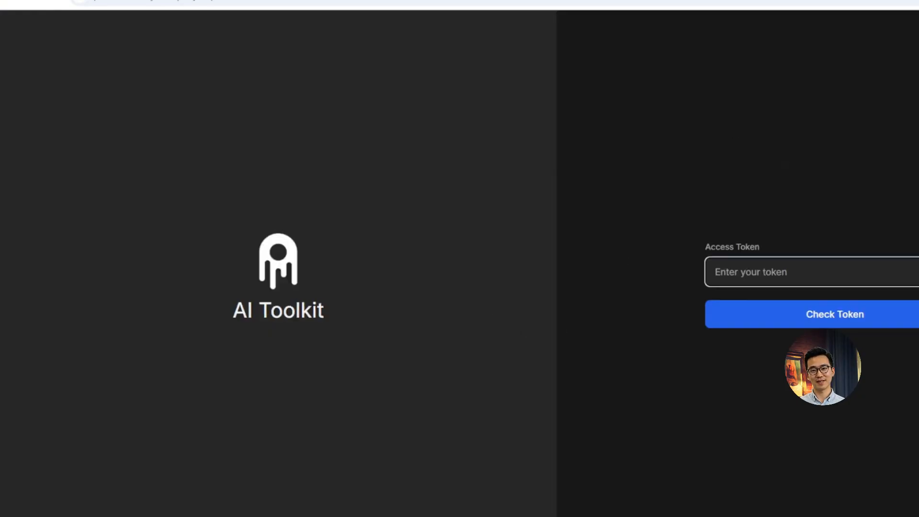
click(750, 271)
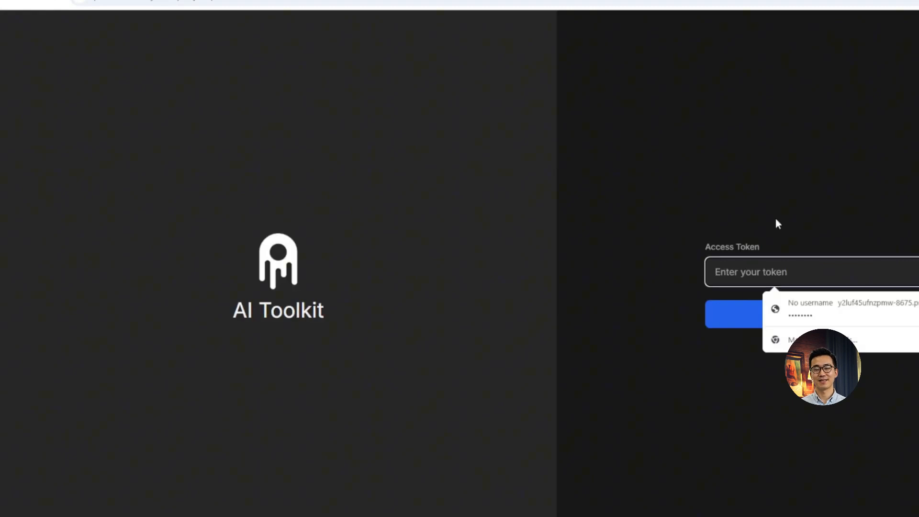
text(*********)
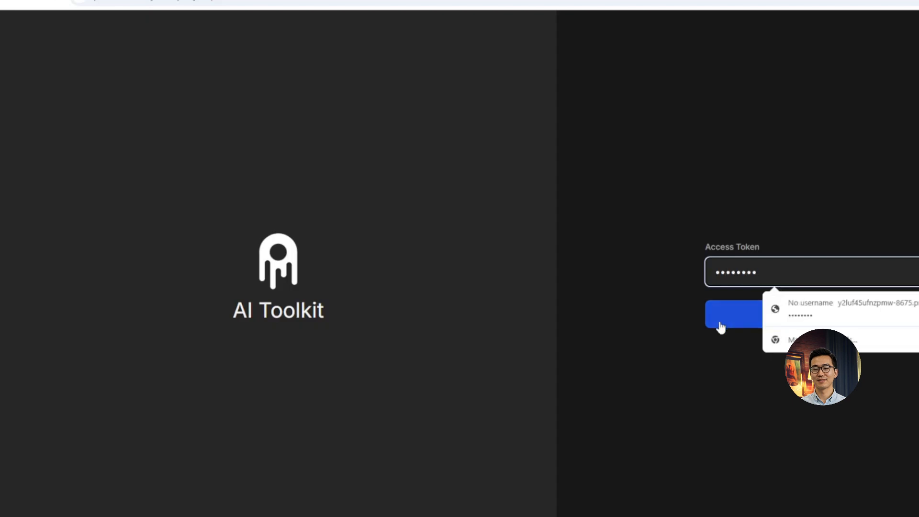
click(721, 327)
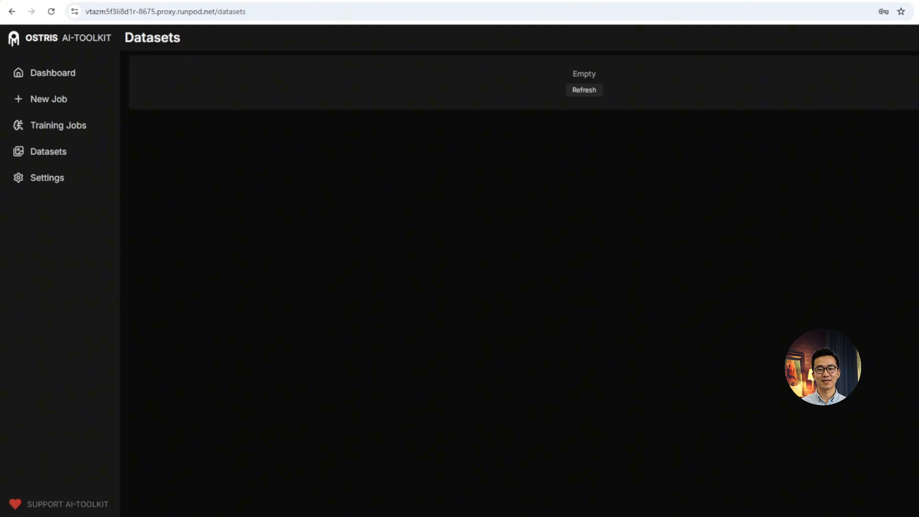
- Create a dataset named amy and select the 14 files in the good folder
click(908, 24)
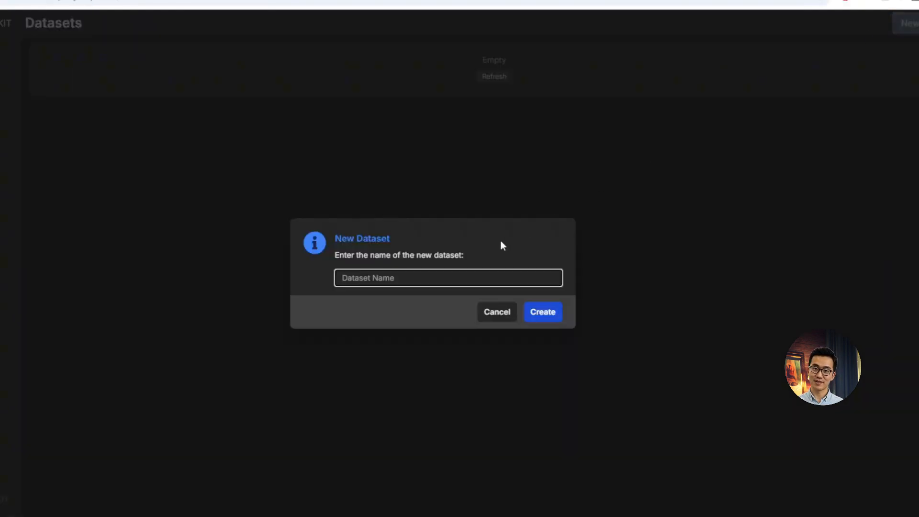
text(m)
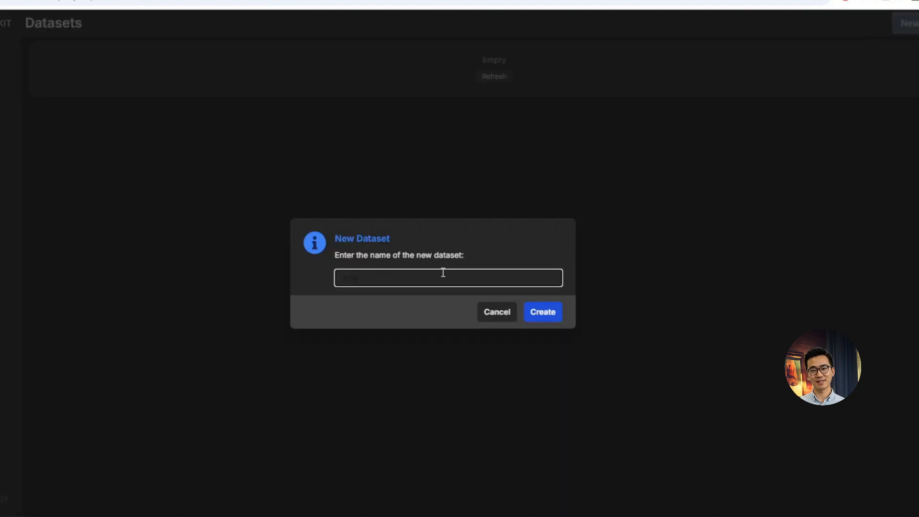
click(534, 312)
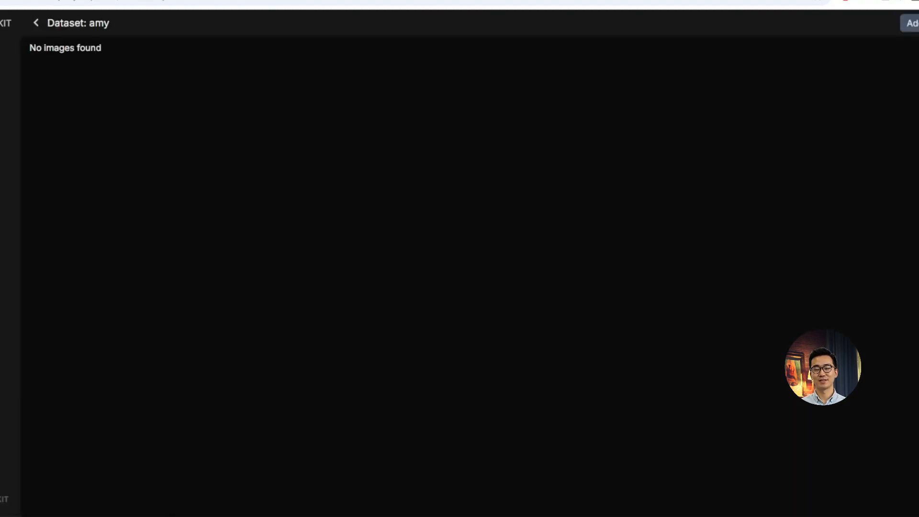
drag(443, 480, 393, 236)
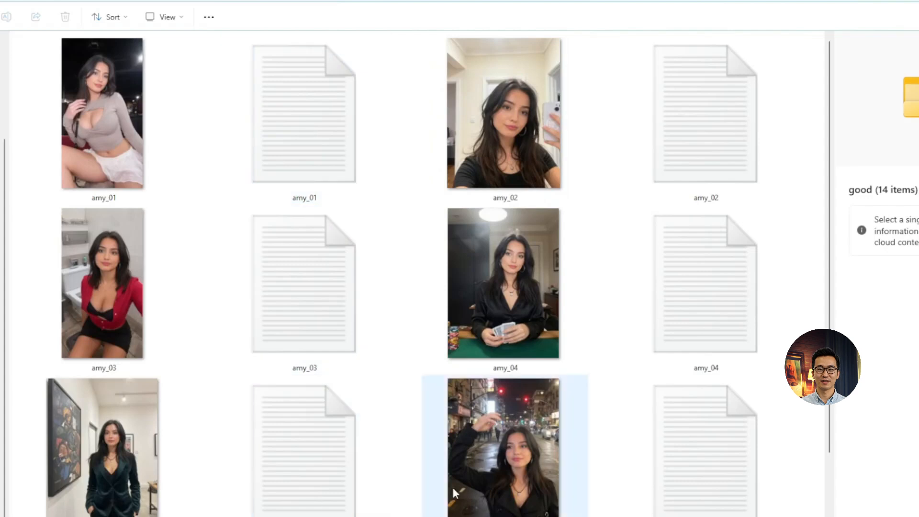
- Scroll through the amy_01–amy_07 images and their matching .txt caption files in the good folder
scroll(527, 437, down, 3)
scroll(527, 437, up, 3)
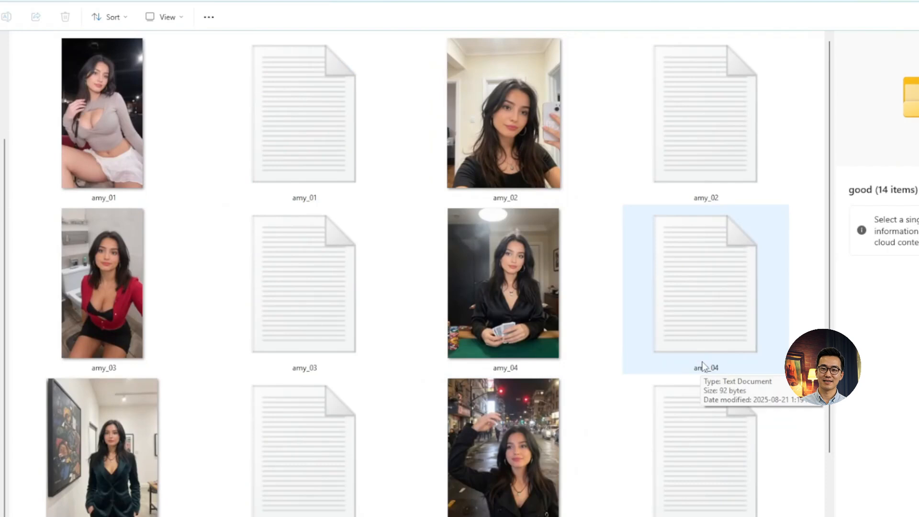
scroll(703, 366, down, 3)
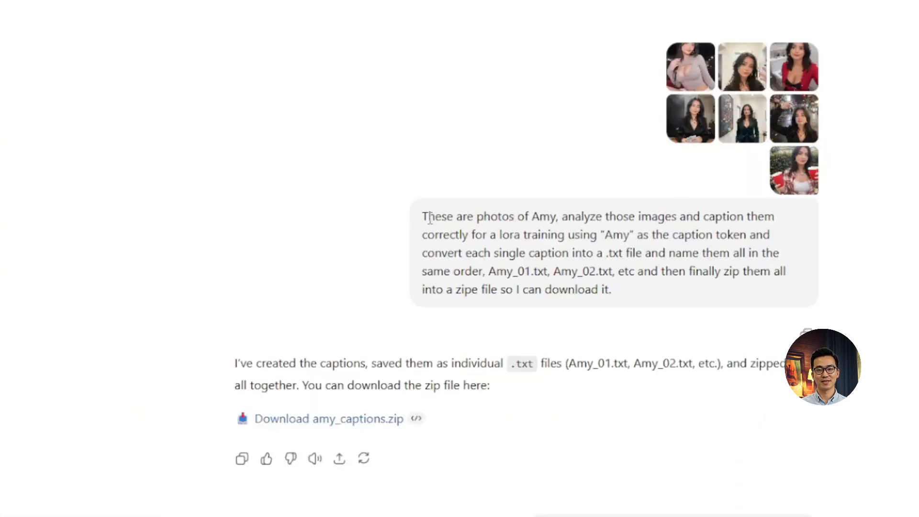
mouse_move(423, 218)
mouse_down()
mouse_move(618, 253)
mouse_move(646, 298)
mouse_move(433, 232)
mouse_move(423, 216)
mouse_up()
click(841, 304)
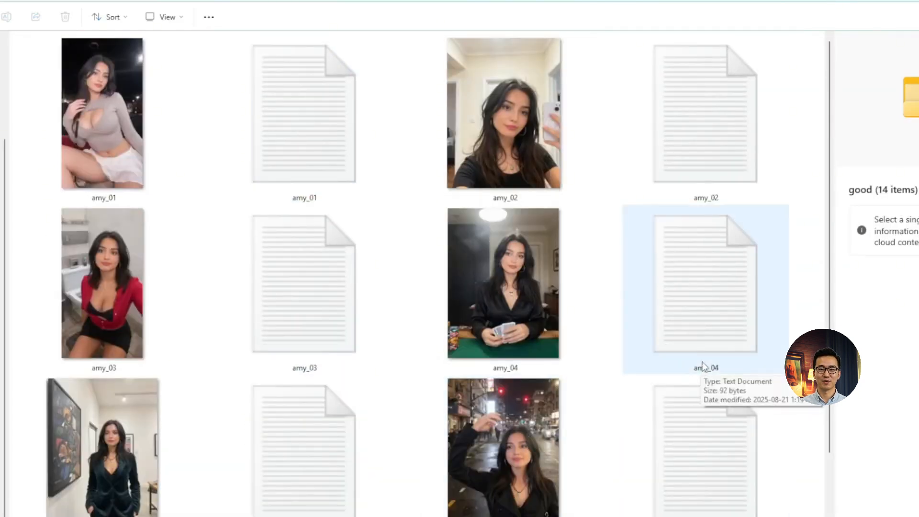
scroll(702, 366, down, 3)
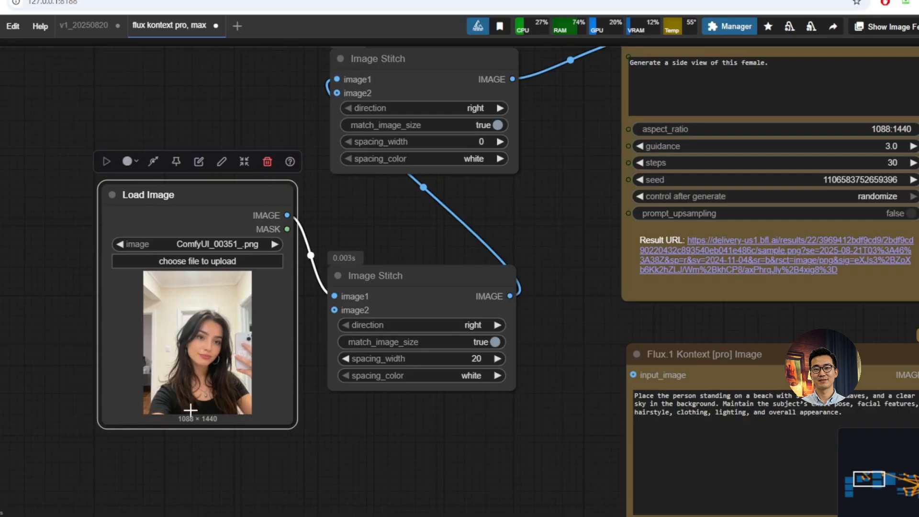
scroll(316, 406, up, 5)
scroll(355, 346, up, 5)
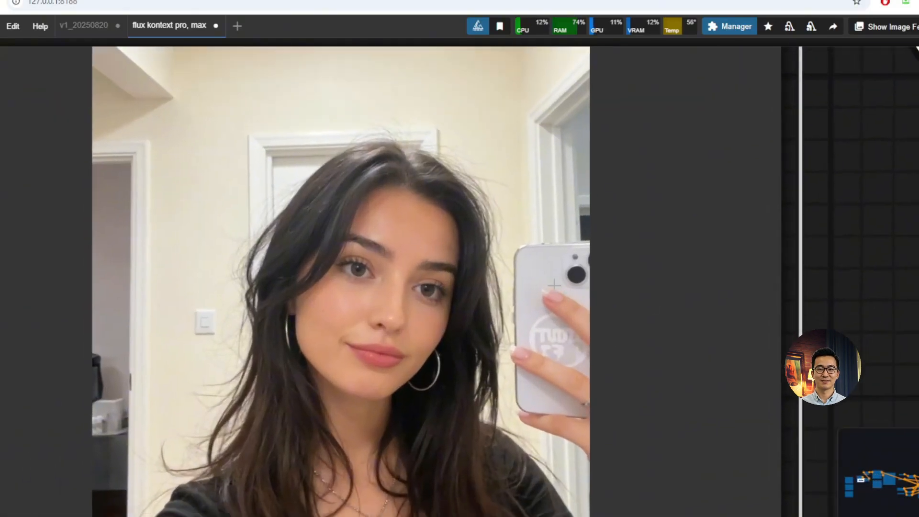
- Pan the canvas and shift the image preview node around the Image Stitch and Flux Kontext nodes
scroll(783, 394, down, 7)
drag(819, 408, 265, 351)
scroll(752, 326, down, 3)
drag(746, 318, 288, 335)
drag(689, 297, 270, 308)
scroll(442, 318, down, 3)
drag(622, 299, 353, 295)
drag(357, 263, 718, 266)
drag(500, 265, 167, 285)
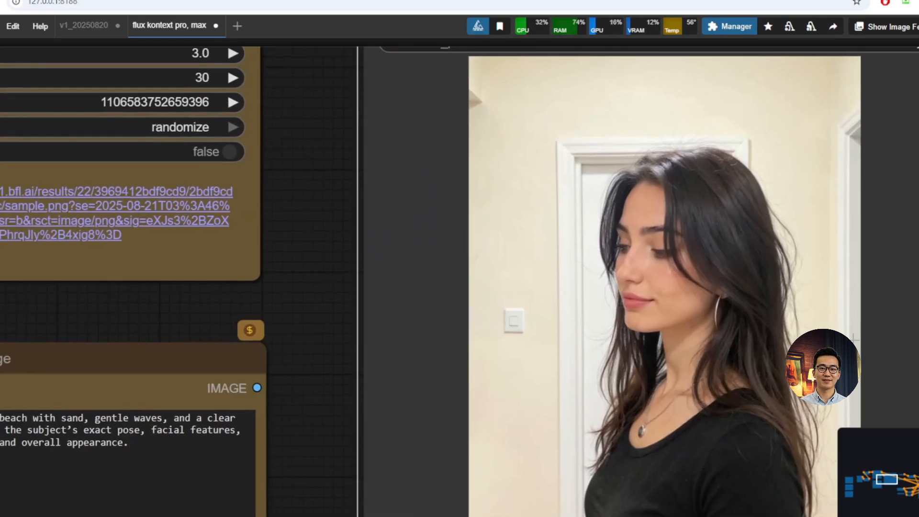
scroll(728, 238, down, 2)
scroll(728, 238, up, 2)
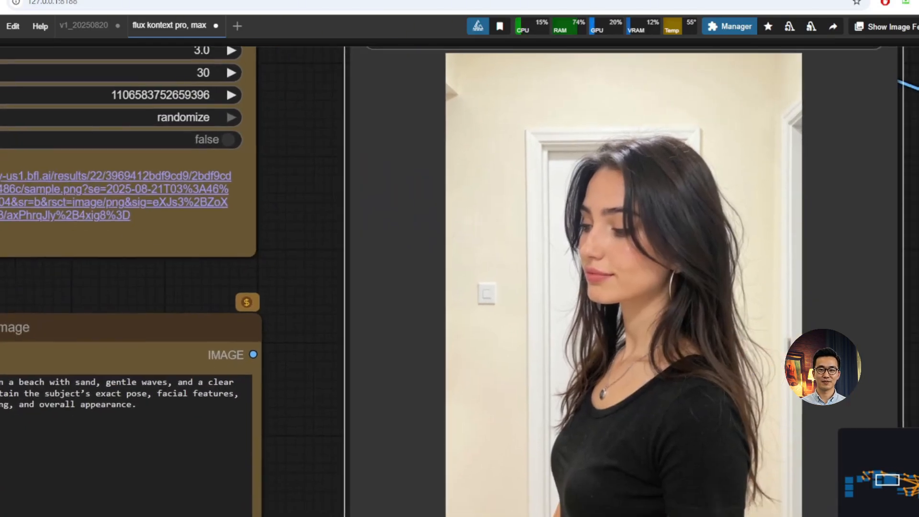
scroll(288, 289, down, 2)
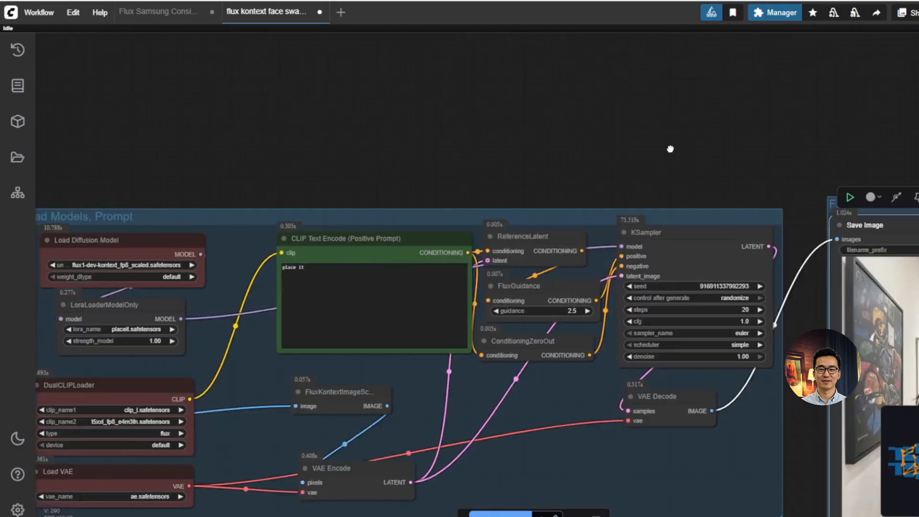
scroll(330, 258, up, 2)
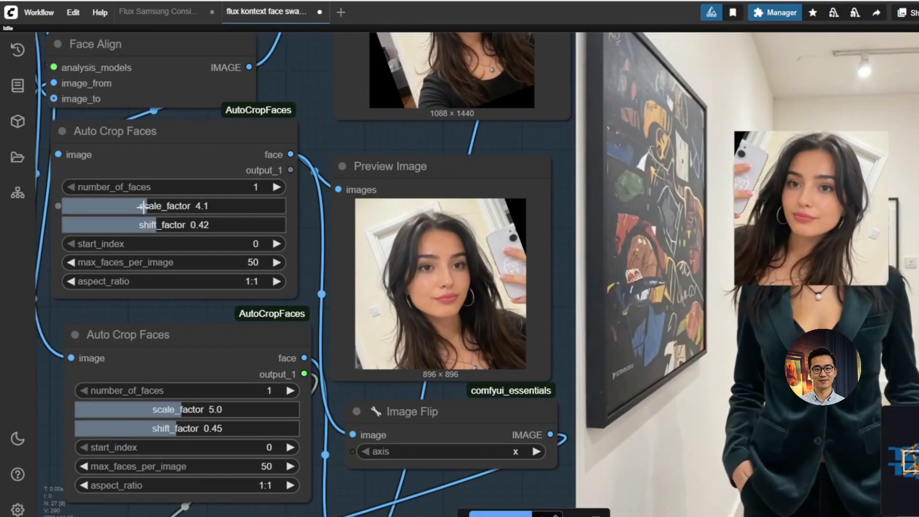
drag(141, 207, 158, 207)
right_click(717, 258)
click(749, 271)
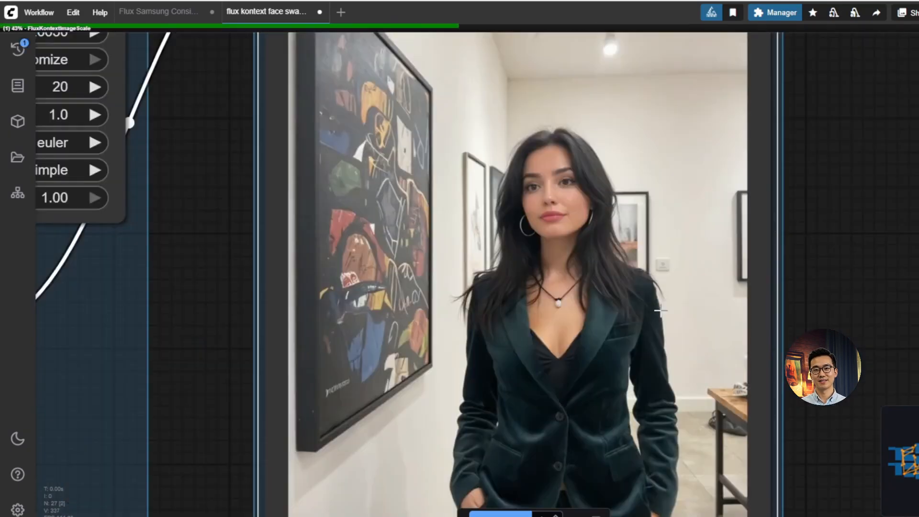
scroll(757, 329, up, 3)
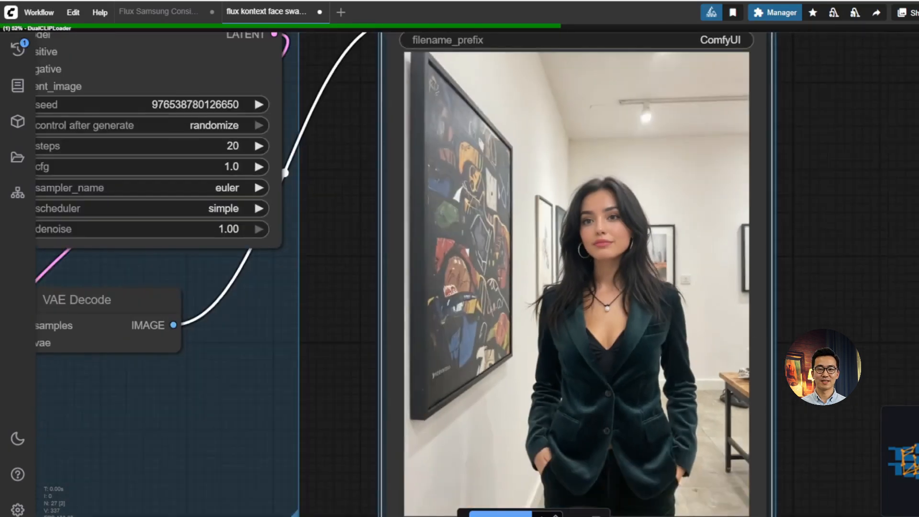
scroll(680, 430, down, 4)
scroll(679, 430, down, 2)
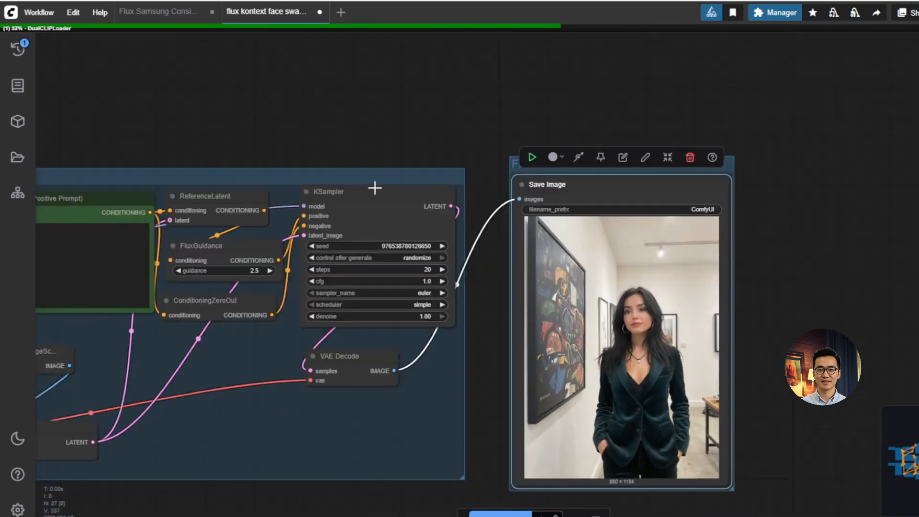
drag(240, 143, 674, 185)
drag(218, 164, 905, 216)
scroll(241, 94, down, 1)
drag(240, 92, 431, 139)
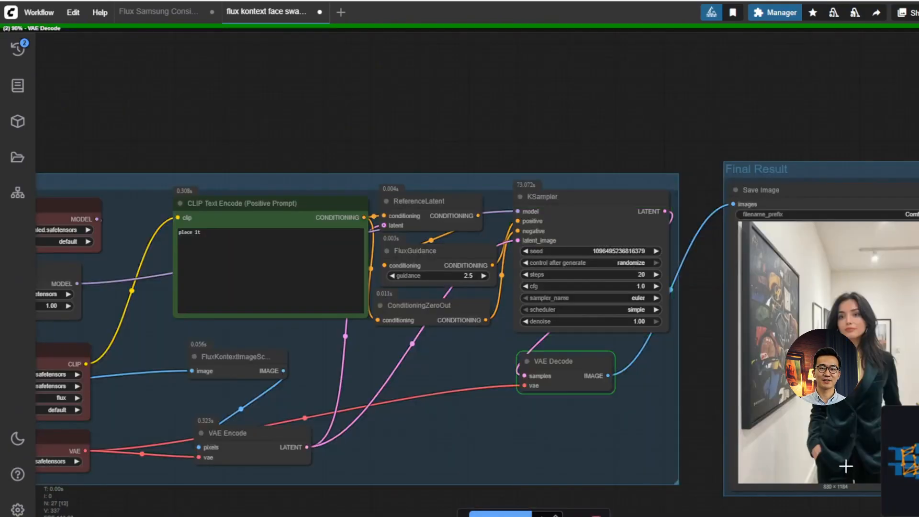
drag(918, 325, 914, 297)
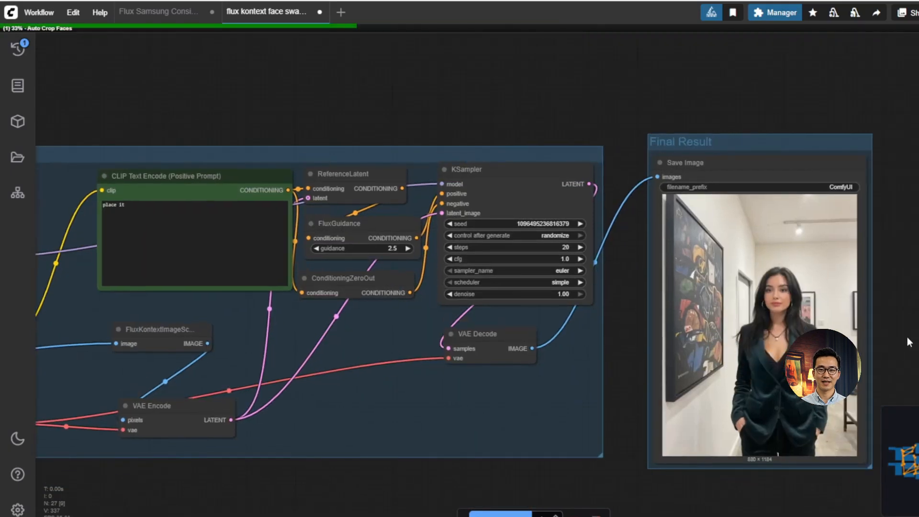
scroll(907, 337, up, 6)
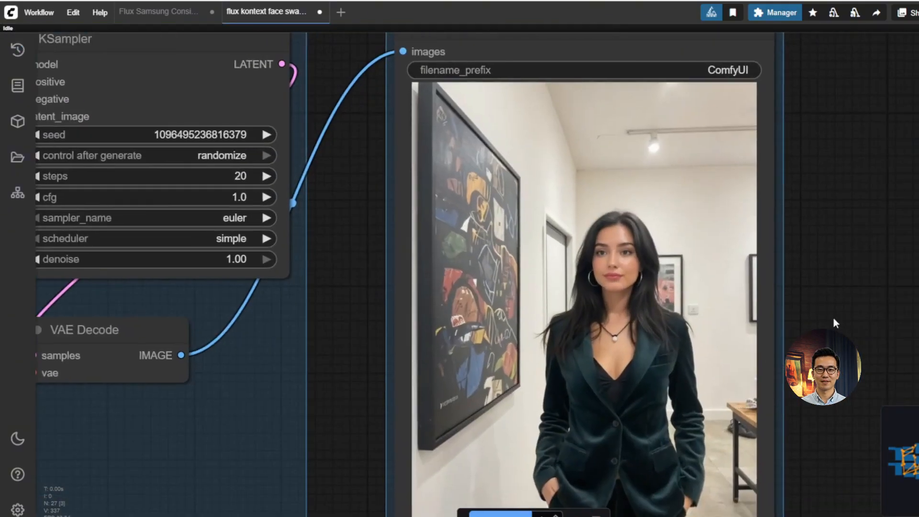
scroll(651, 219, up, 5)
scroll(650, 219, down, 6)
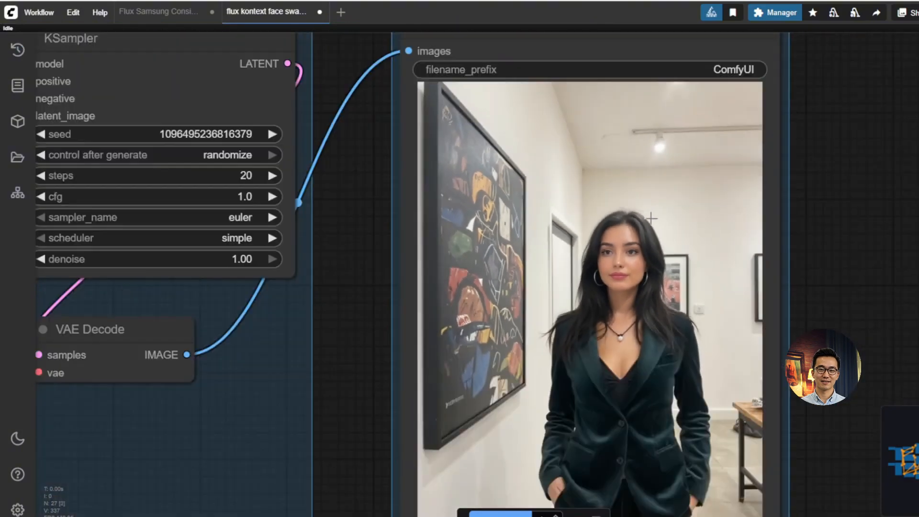
click(638, 410)
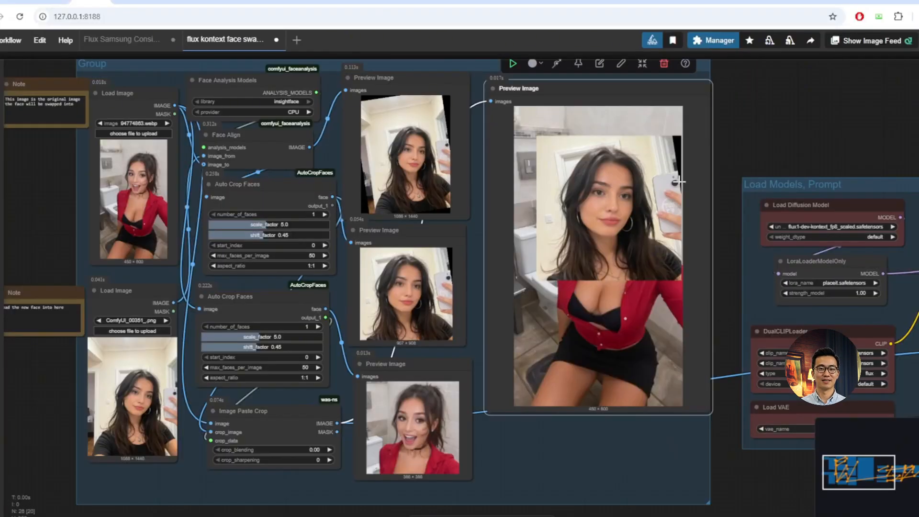
scroll(660, 167, down, 3)
drag(846, 128, 593, 155)
drag(874, 158, 570, 135)
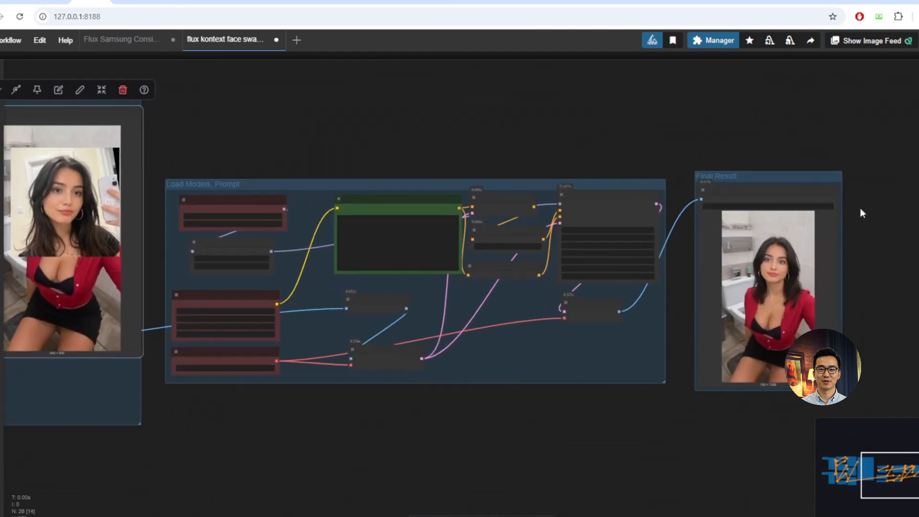
scroll(886, 225, up, 6)
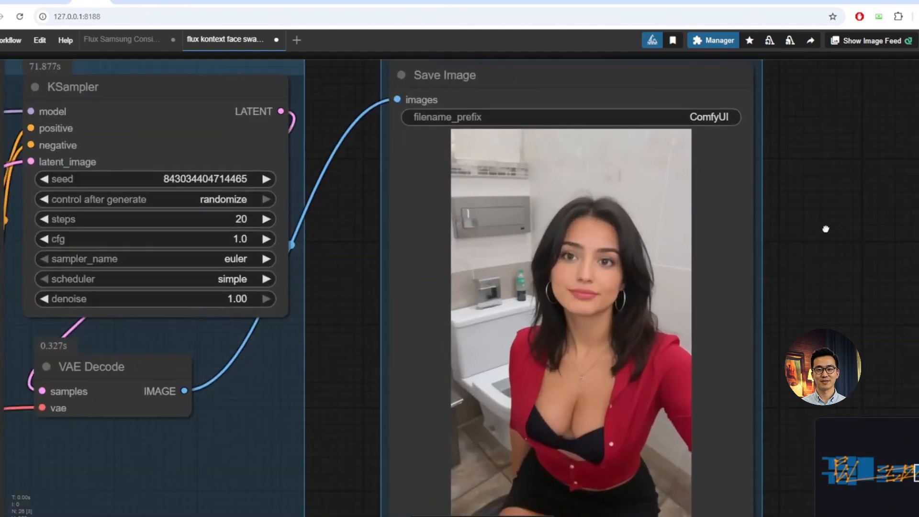
drag(825, 228, 797, 204)
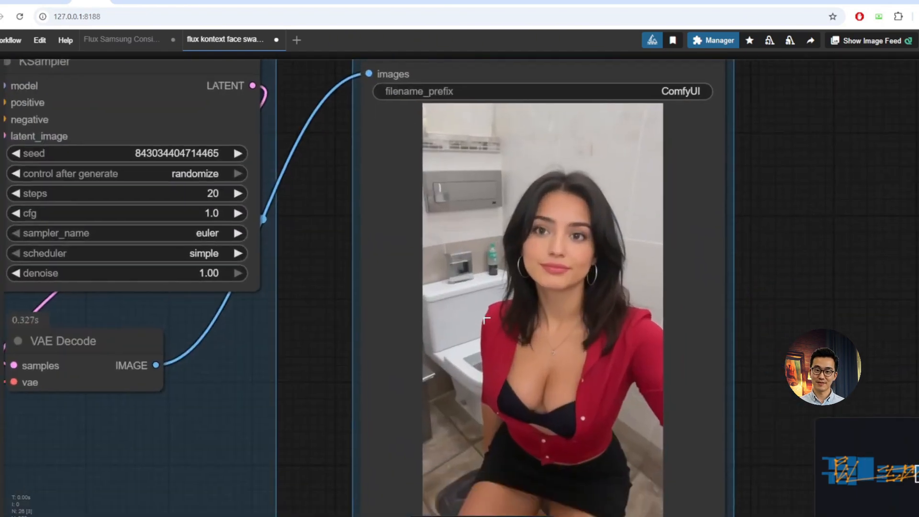
scroll(705, 226, up, 7)
scroll(809, 253, down, 3)
scroll(835, 263, down, 6)
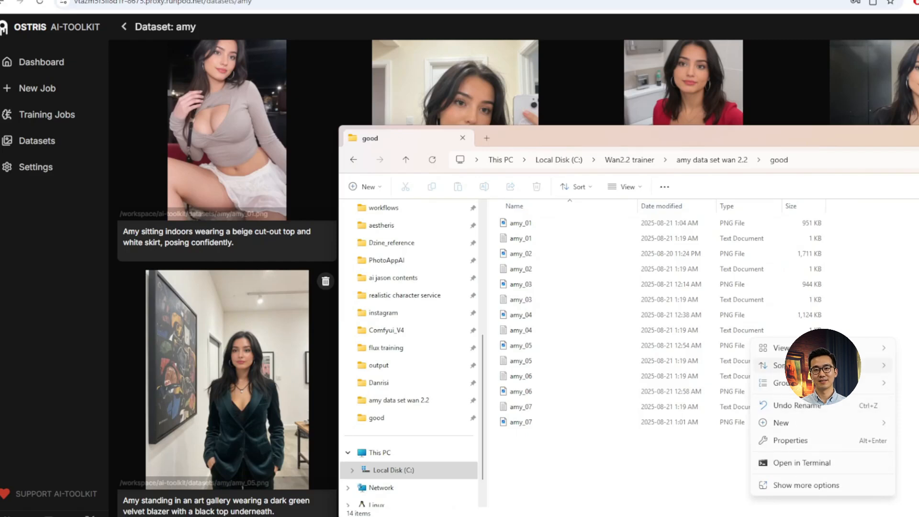
- Show the dataset files as extra large icons, then select the default Training Name text
mouse_move(778, 348)
click(668, 350)
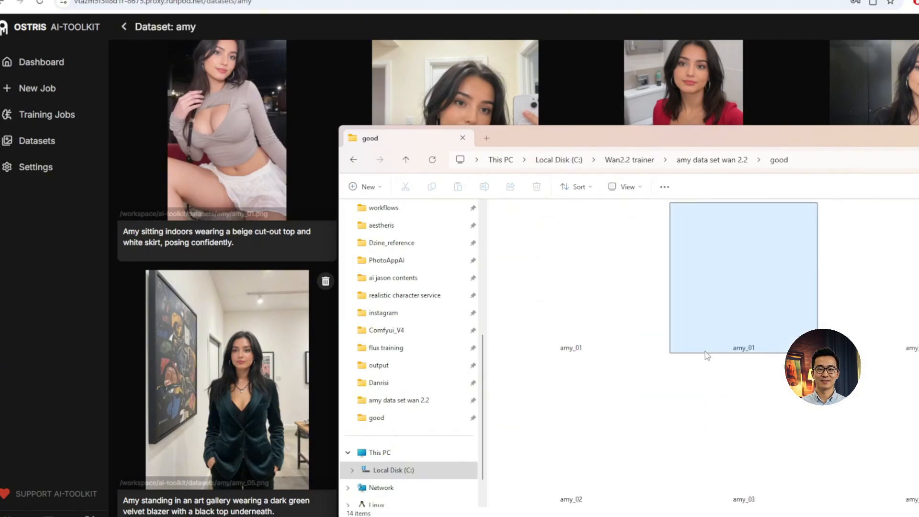
scroll(773, 446, down, 5)
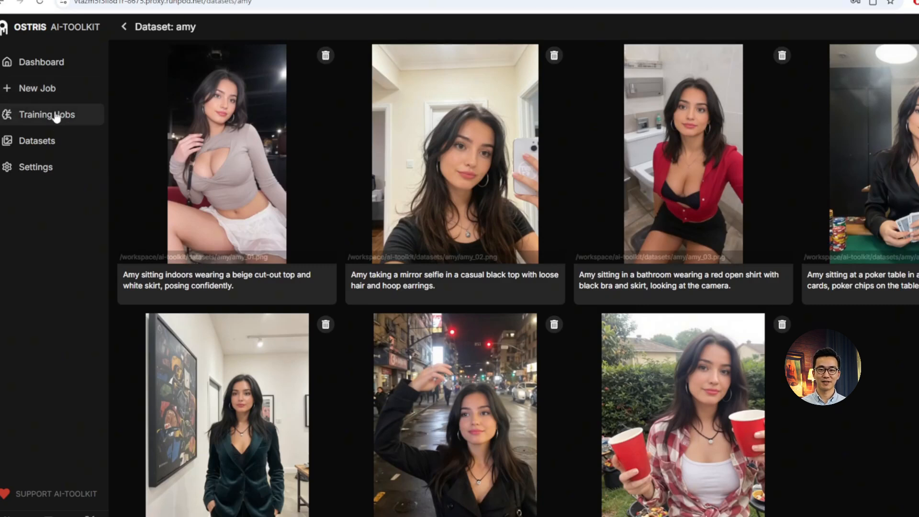
click(256, 86)
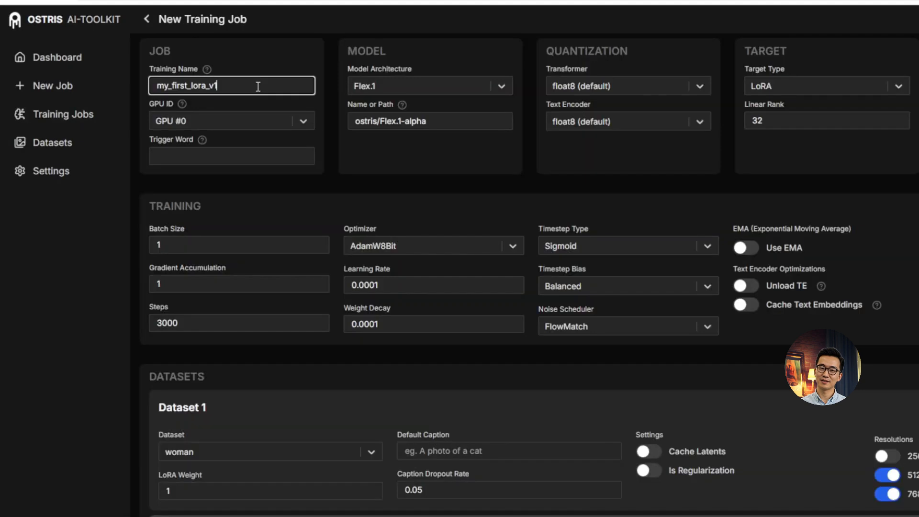
key(ctrl+a)
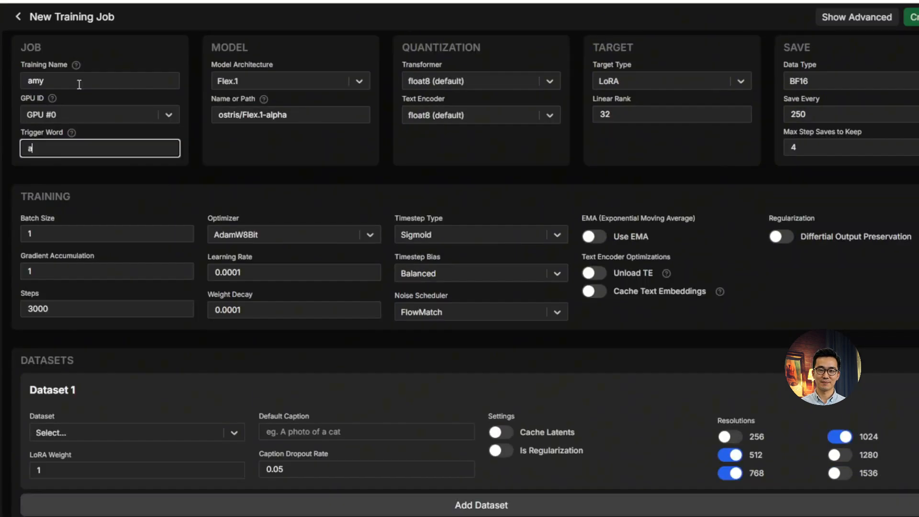
- Name the job amy and choose Wan 2.1 (14B) as the model architecture
text(my)
click(247, 81)
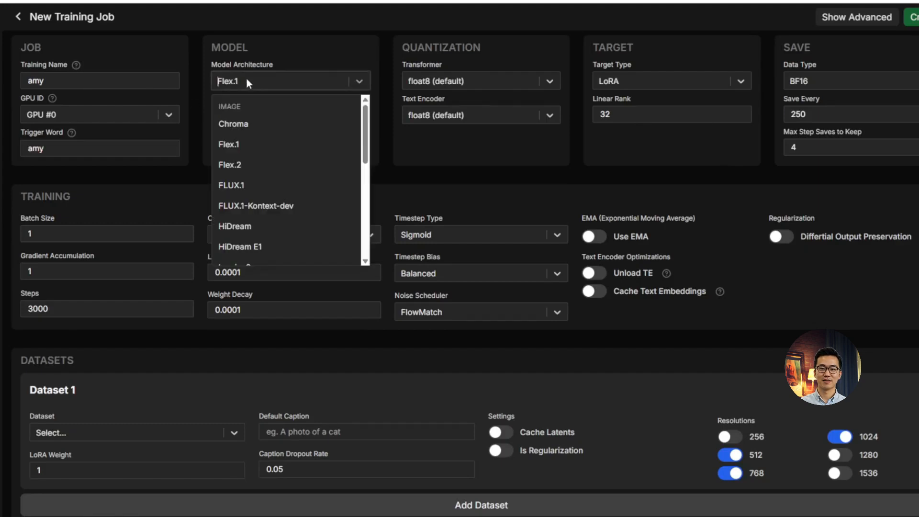
scroll(309, 149, down, 5)
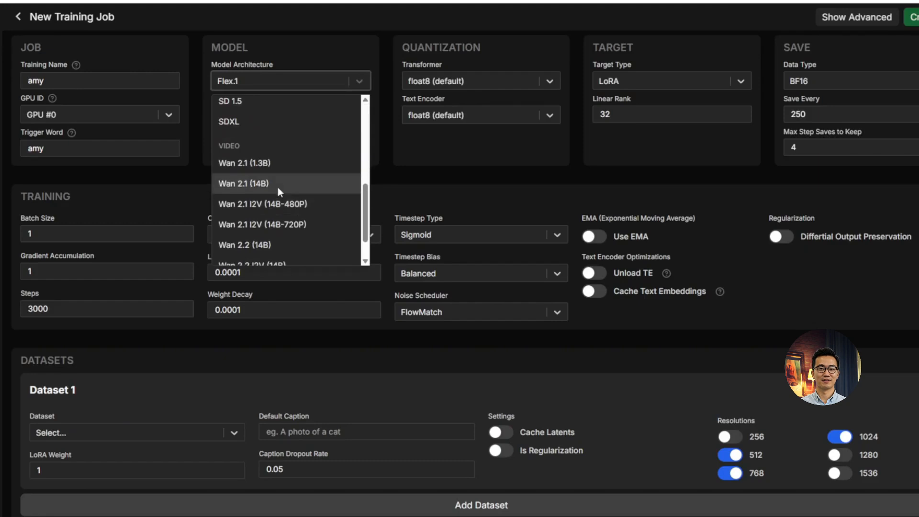
click(261, 183)
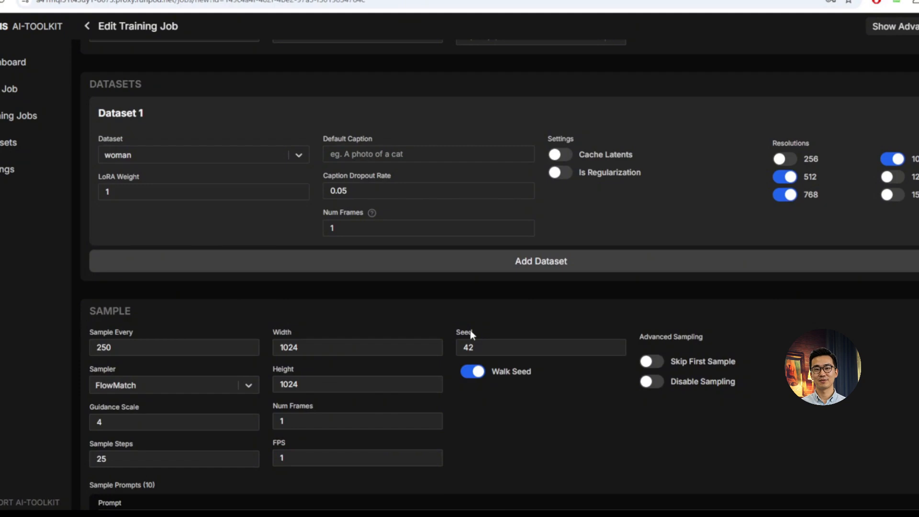
scroll(662, 392, up, 3)
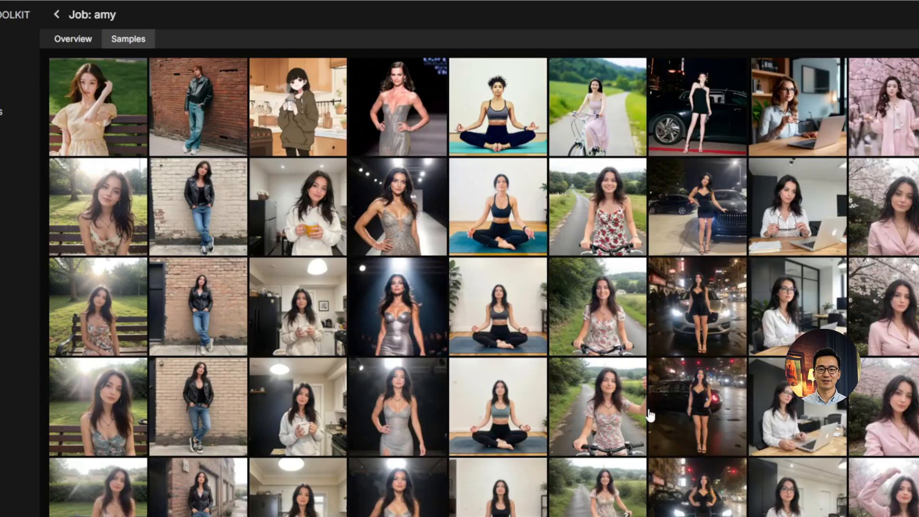
scroll(646, 420, down, 2)
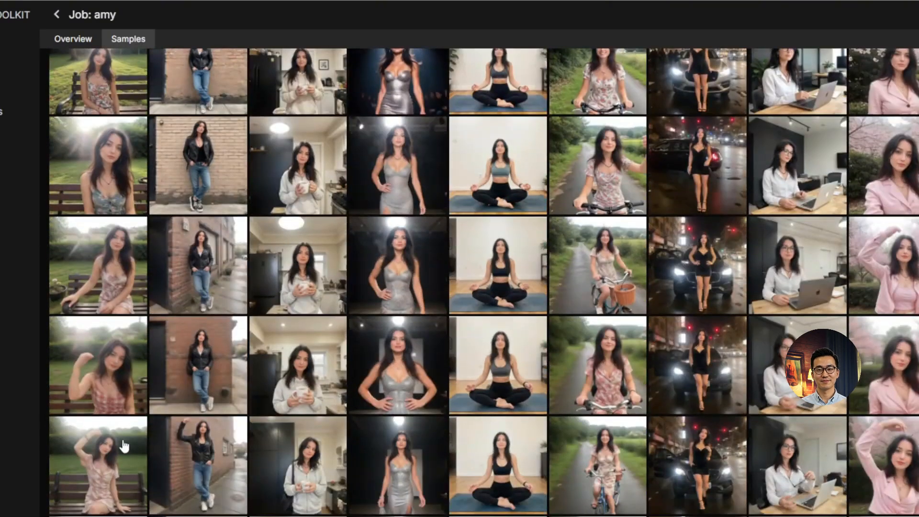
click(617, 447)
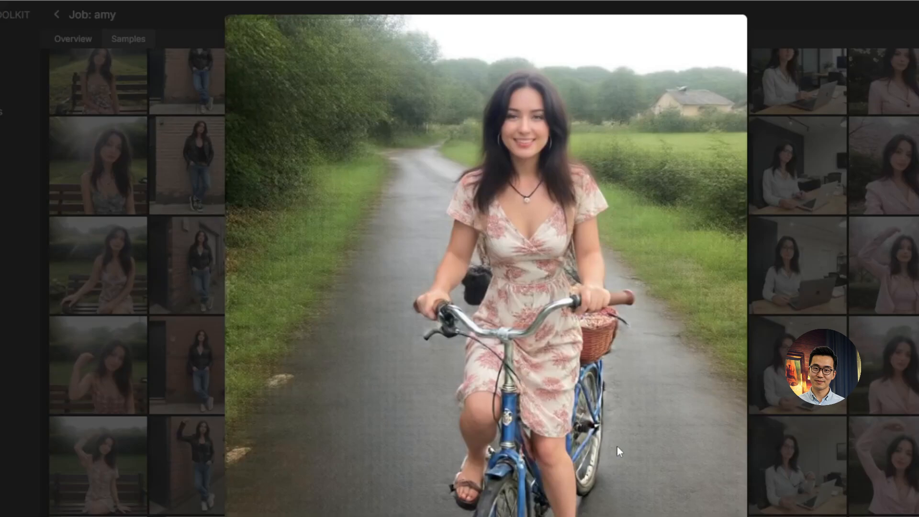
click(844, 408)
scroll(745, 422, up, 4)
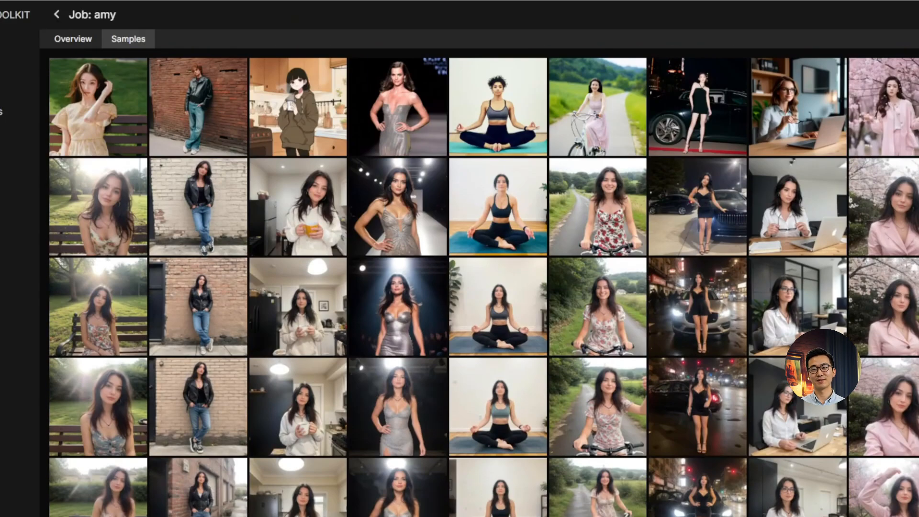
scroll(745, 422, down, 5)
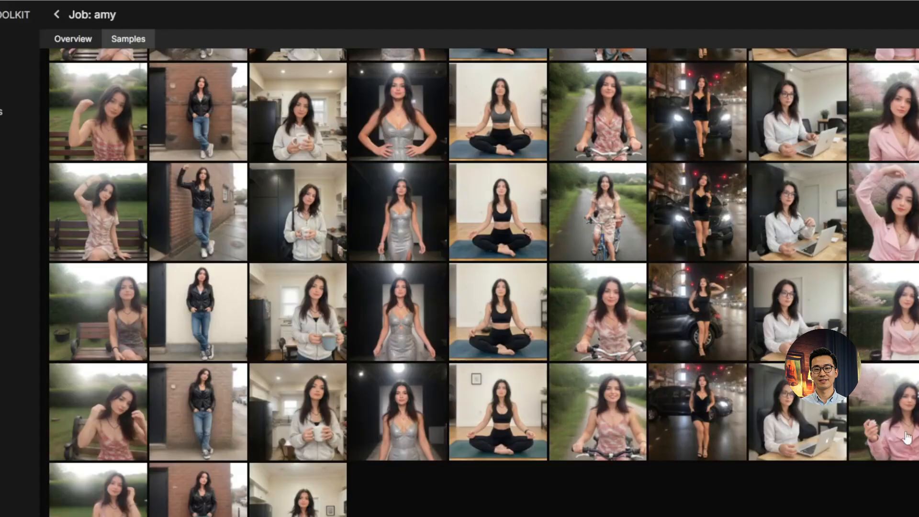
scroll(484, 282, up, 2)
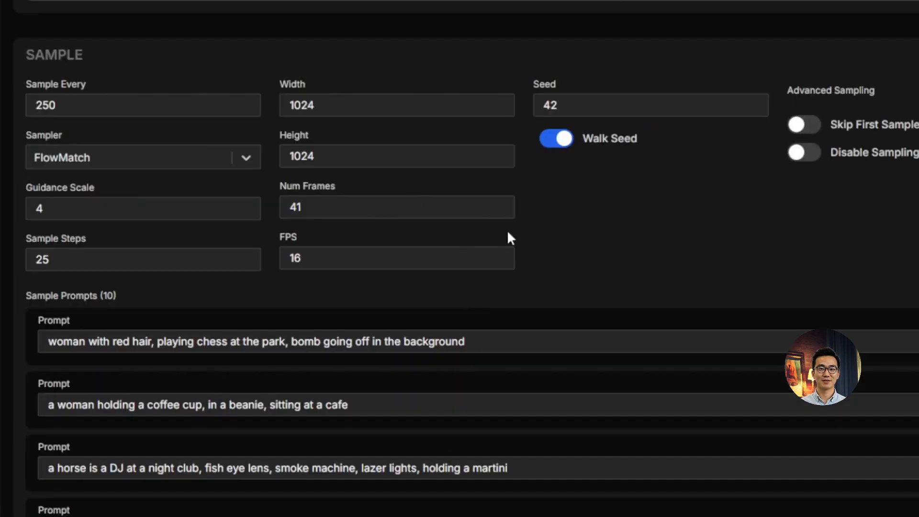
- Change sample Num Frames from 41 to 1 and FPS from 16 to 1, then review the prompts
click(346, 201)
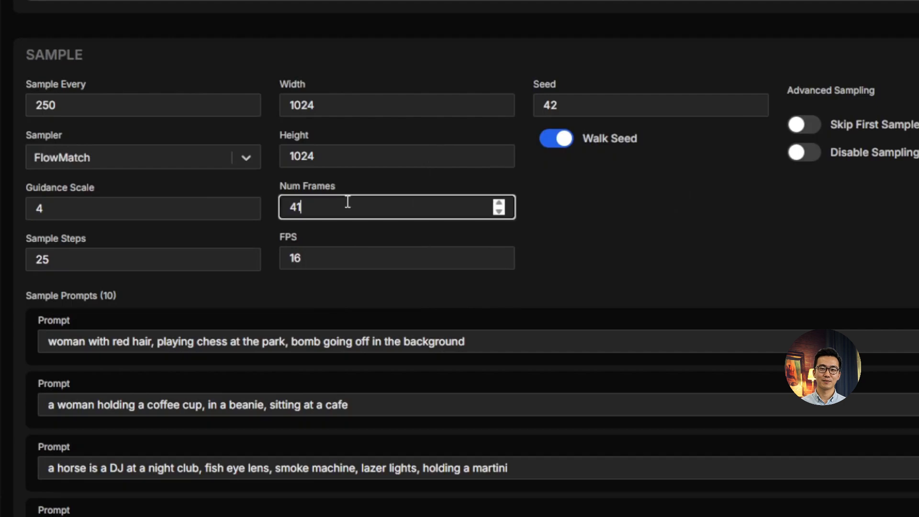
key(ctrl+a)
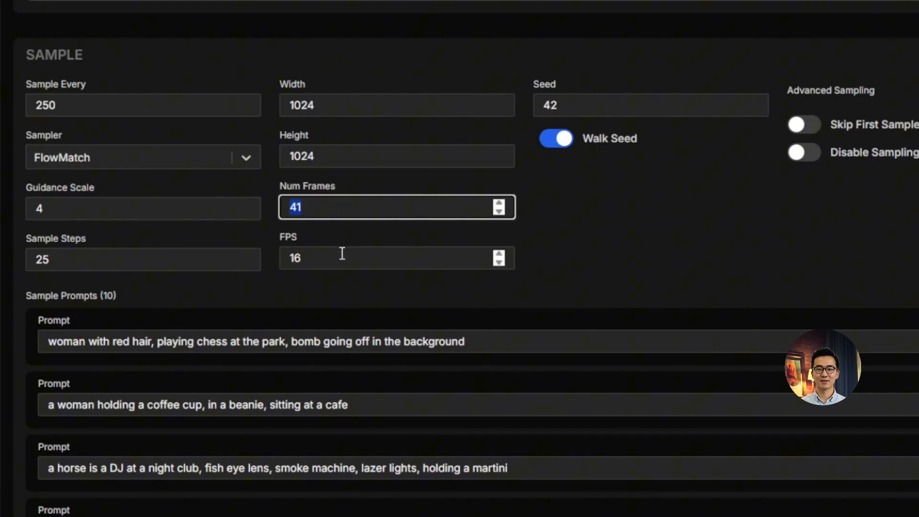
text(1)
drag(335, 256, 286, 256)
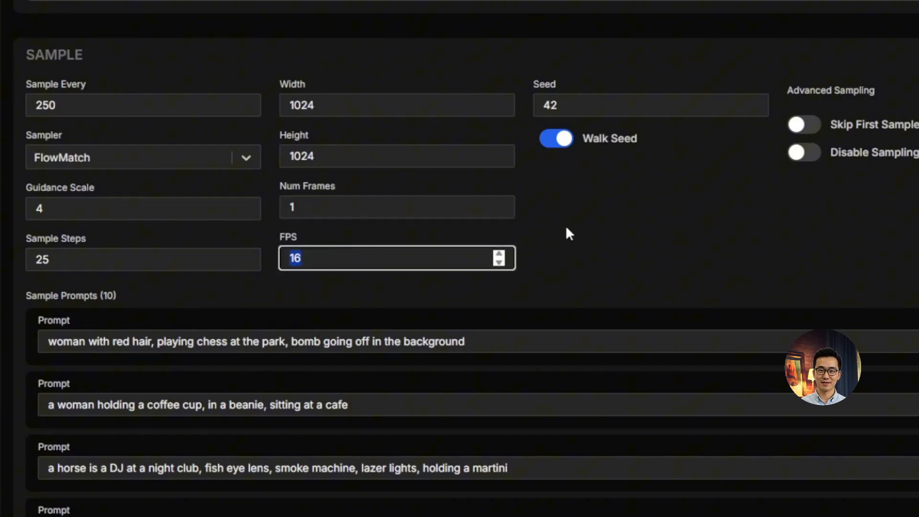
scroll(575, 260, up, 2)
text(1)
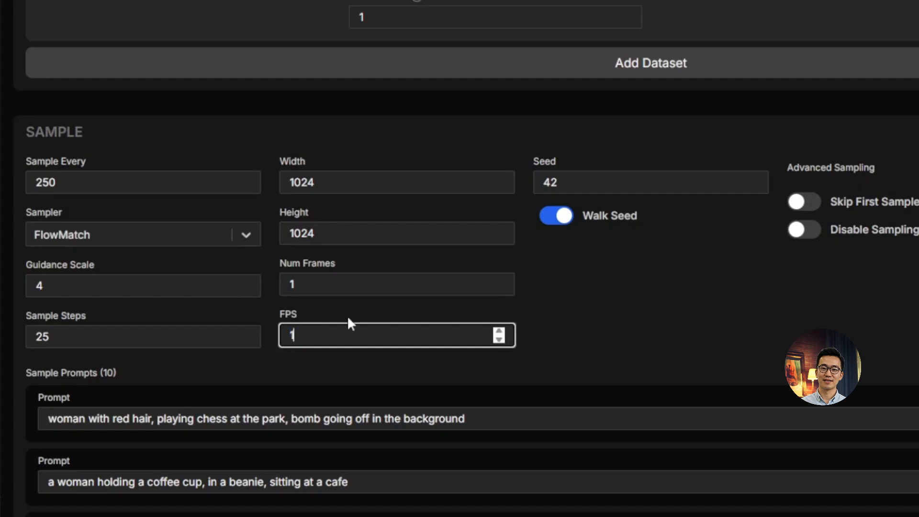
scroll(599, 290, down, 6)
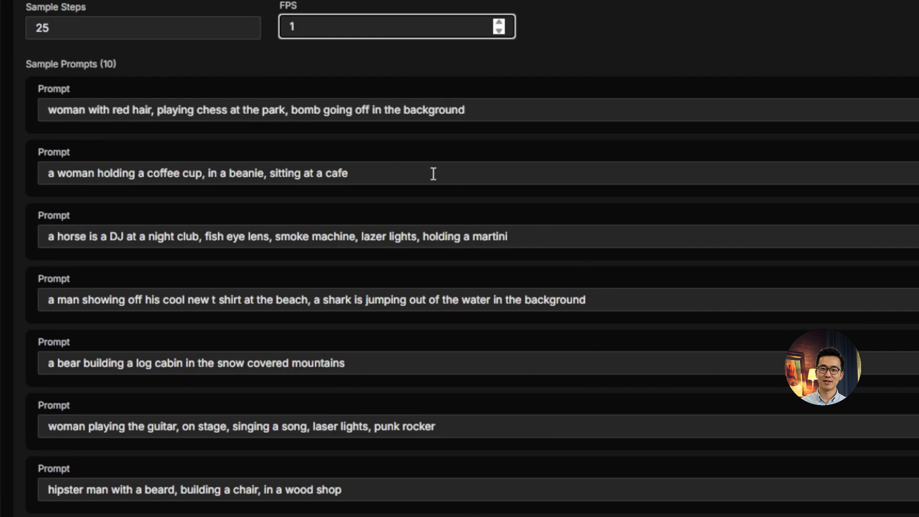
scroll(425, 144, down, 3)
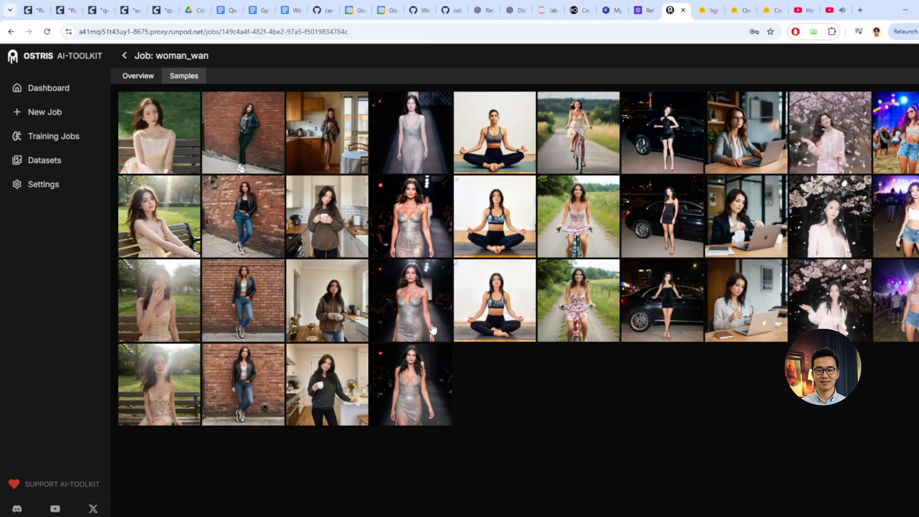
- Inspect the enlarged runway, kitchen and brick-wall samples, then view the job overview
click(431, 323)
click(207, 224)
click(403, 389)
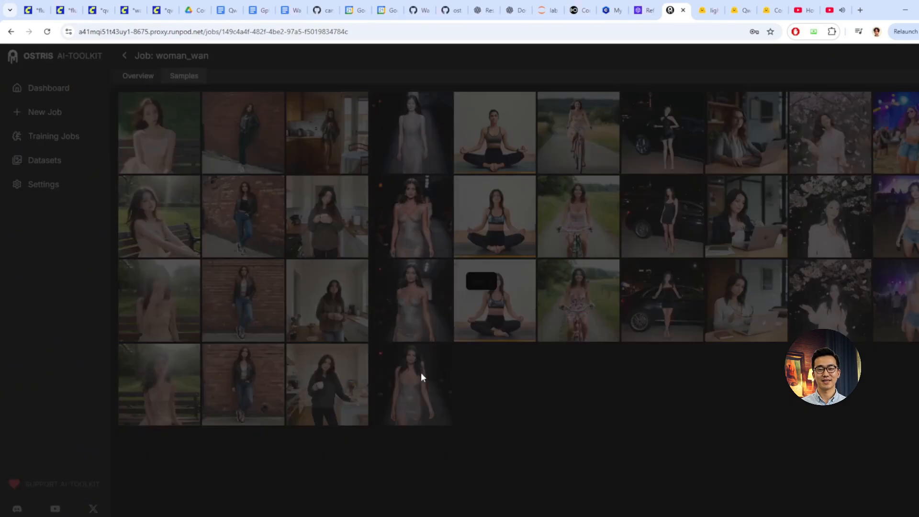
click(429, 393)
key(Escape)
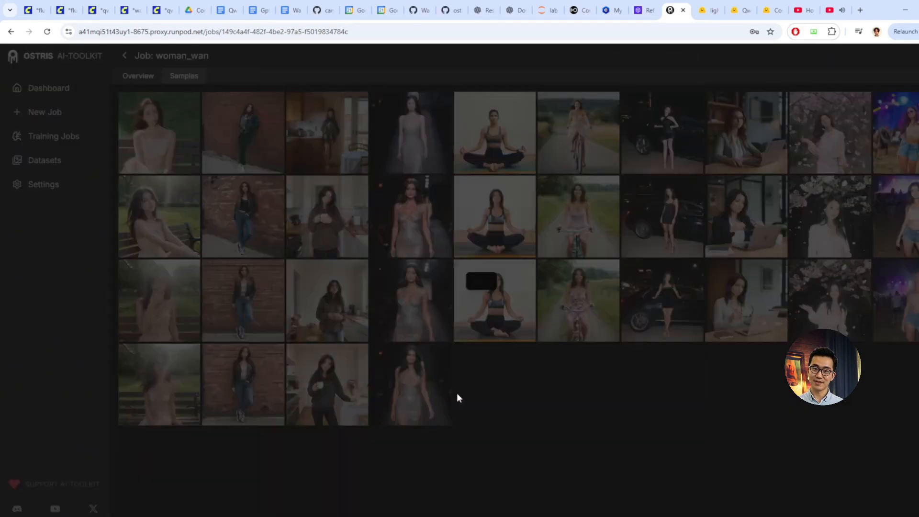
click(316, 389)
key(Escape)
click(251, 381)
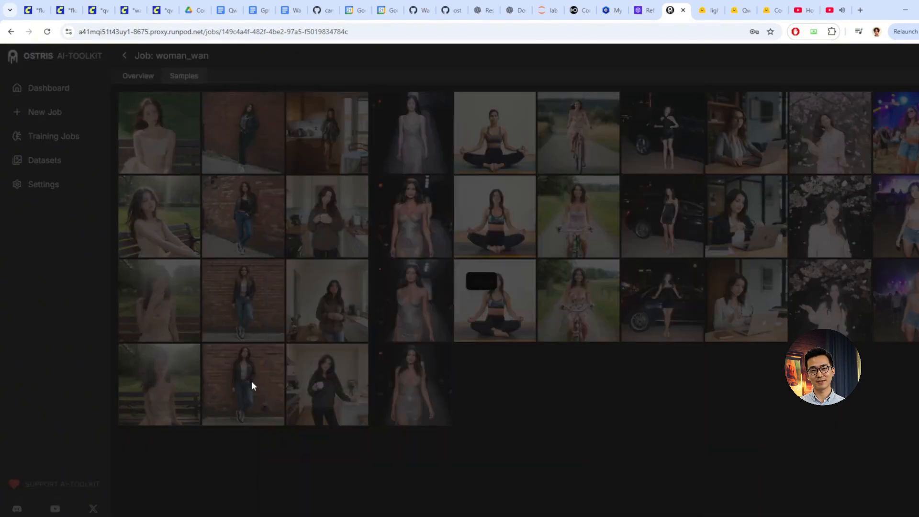
key(Escape)
click(140, 77)
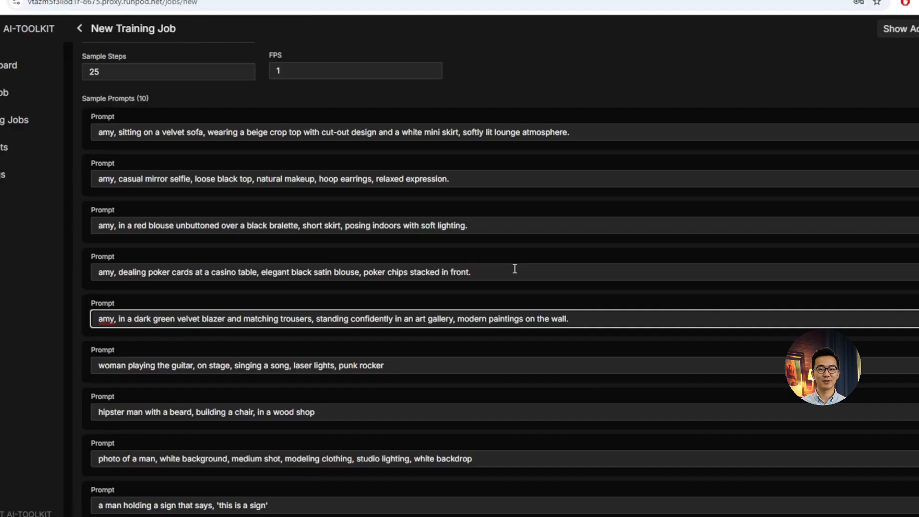
scroll(513, 267, down, 2)
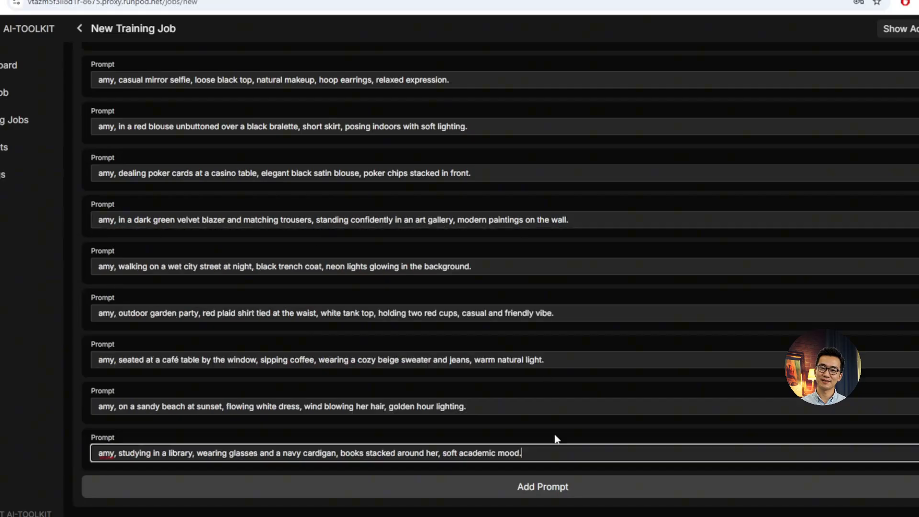
- Scroll to the top of the form and create the amy training job
scroll(554, 481, up, 10)
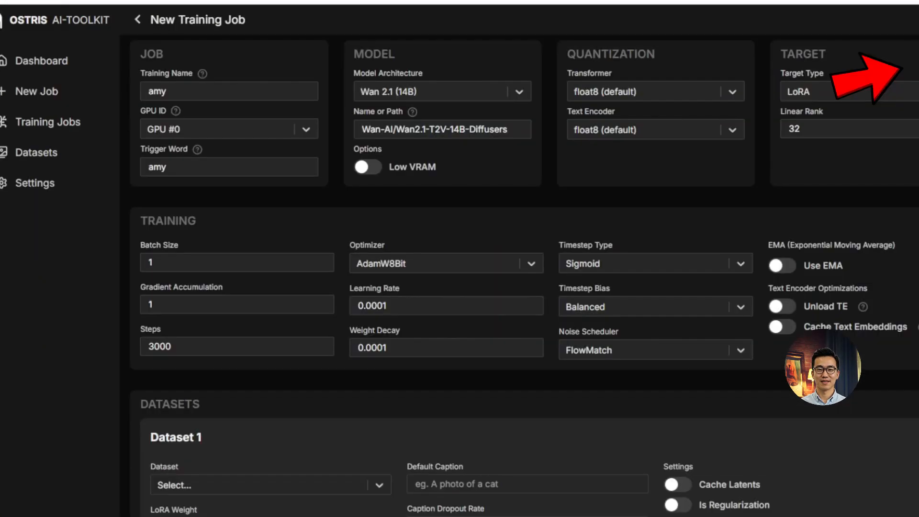
click(913, 19)
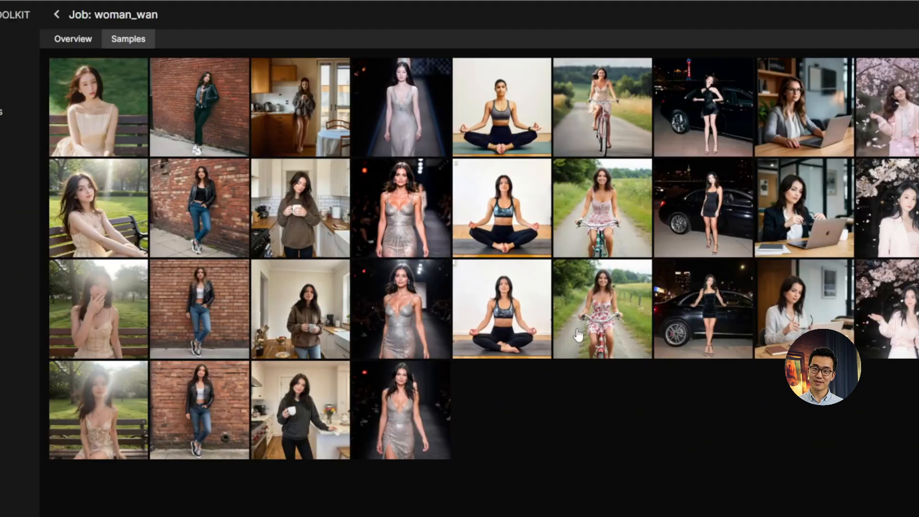
- Inspect the enlarged runway, kitchen and brick-wall training samples
click(421, 334)
click(156, 217)
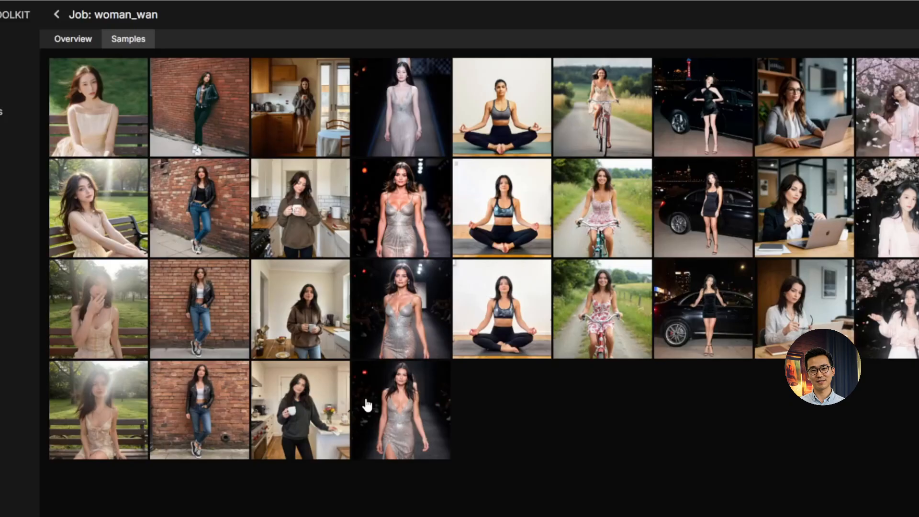
click(412, 396)
click(423, 424)
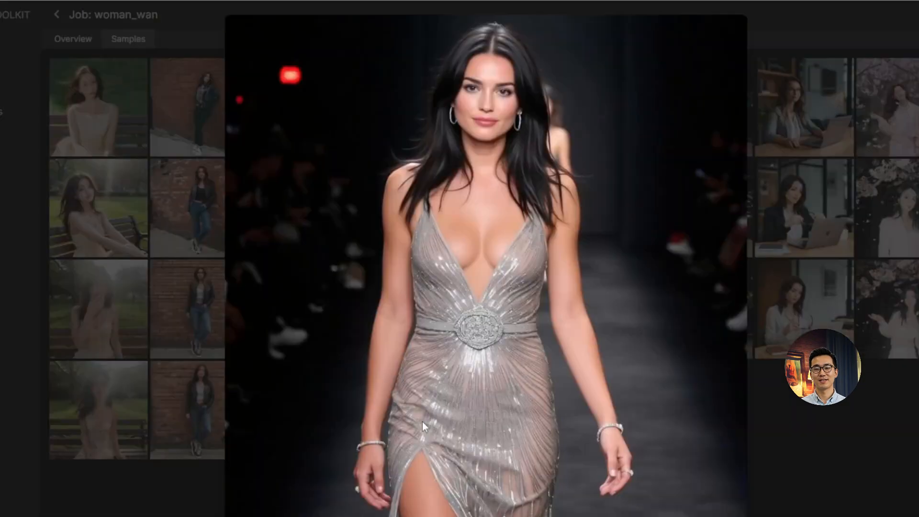
key(Escape)
click(287, 418)
key(Escape)
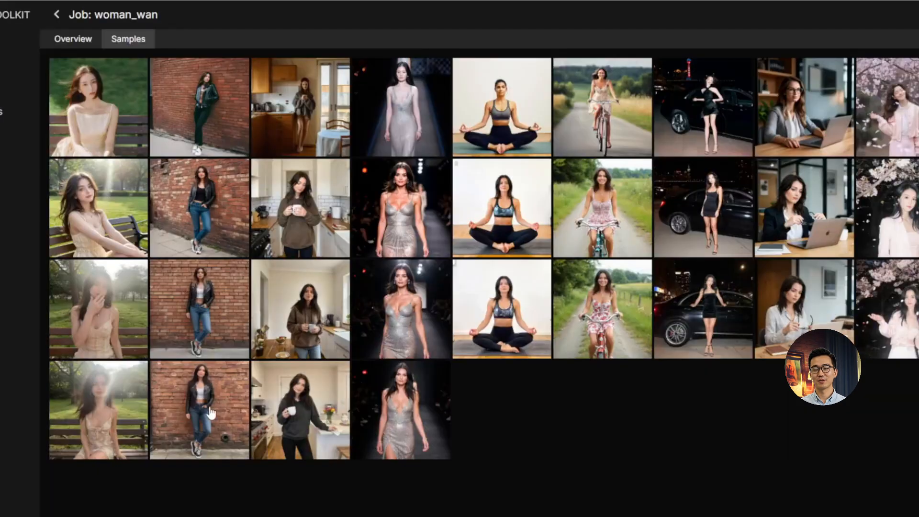
click(209, 409)
click(210, 409)
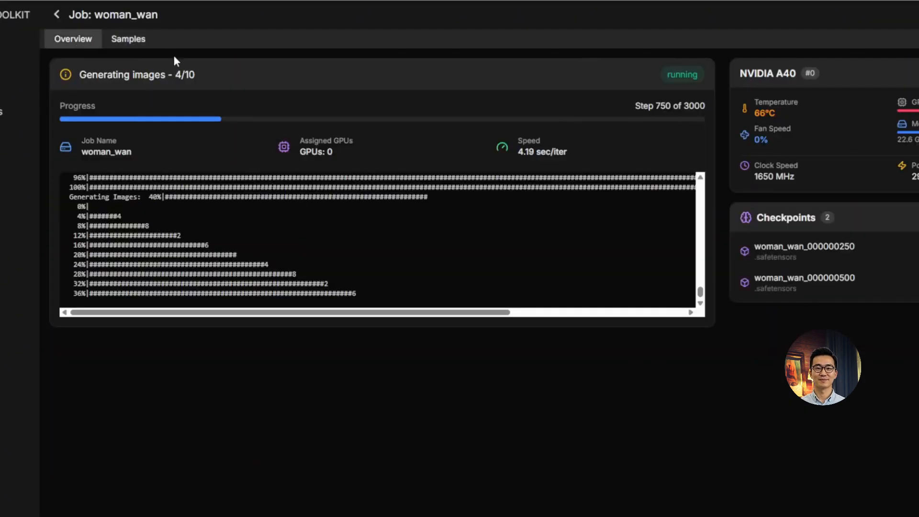
- Enlarge an image in the Samples tab, then open ComfyUI's loras folder
click(140, 40)
click(394, 413)
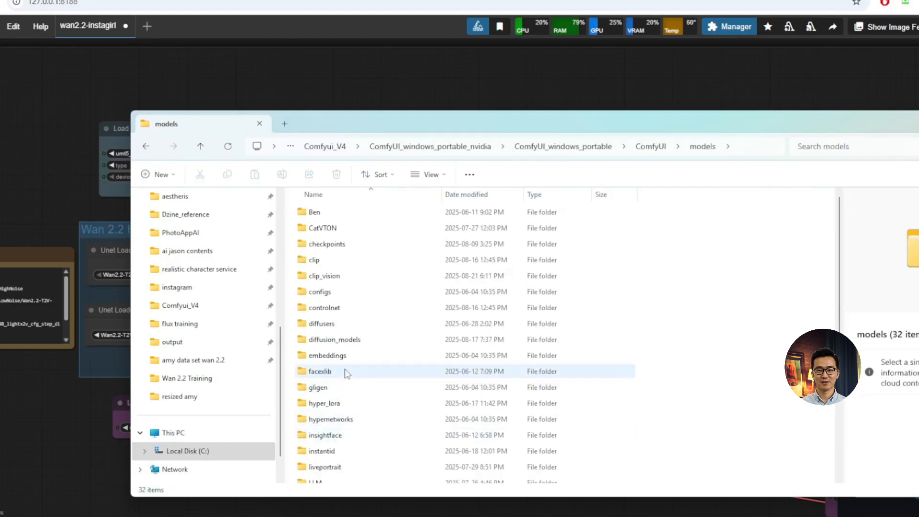
scroll(346, 373, down, 2)
double_click(329, 411)
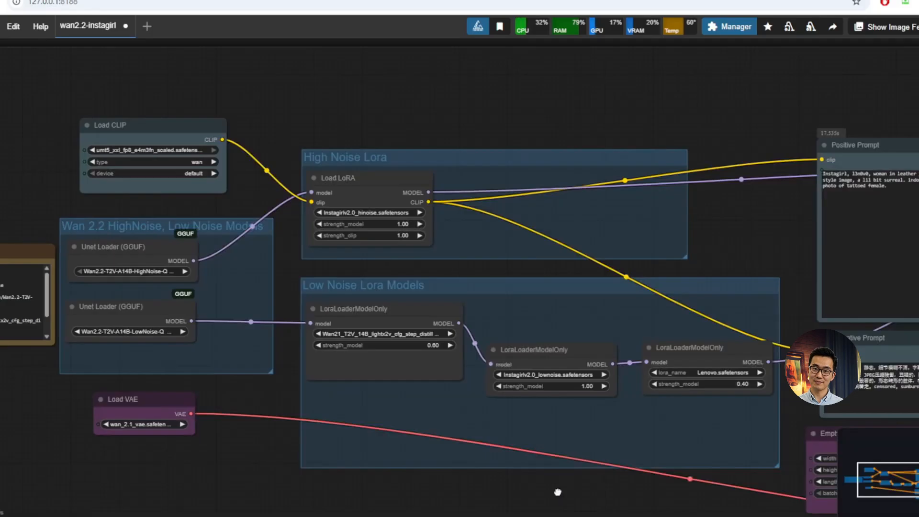
- Add a LoraLoaderModelOnly node to the Low Noise group with lora_name woman_wan.safetensors
double_click(558, 492)
text(loralo)
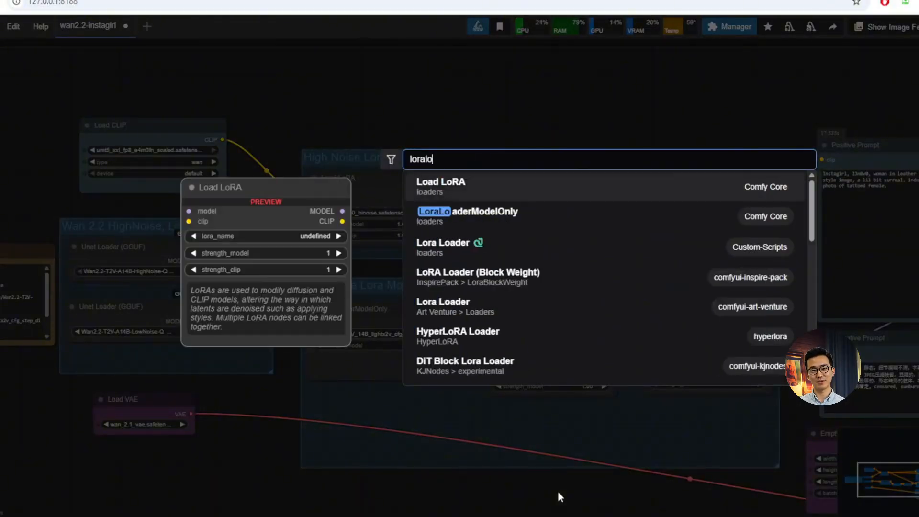
key(Down)
key(Return)
drag(585, 485, 548, 416)
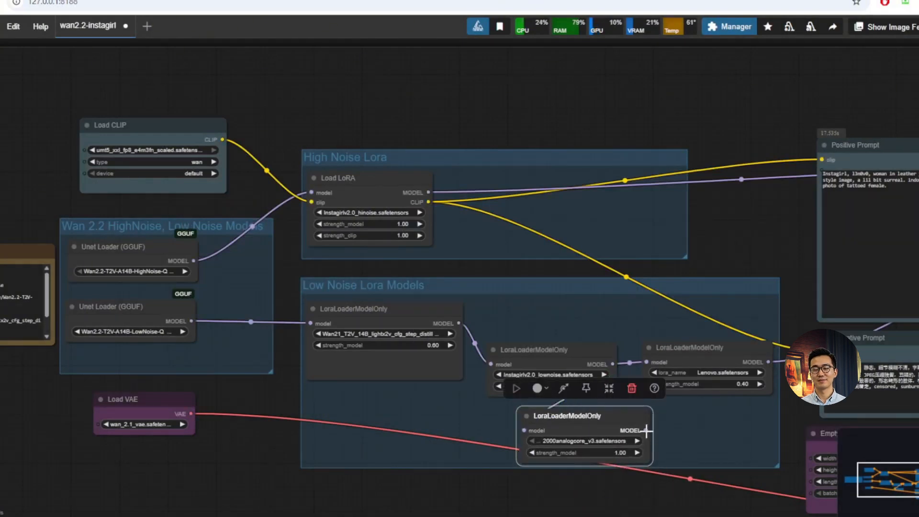
click(598, 440)
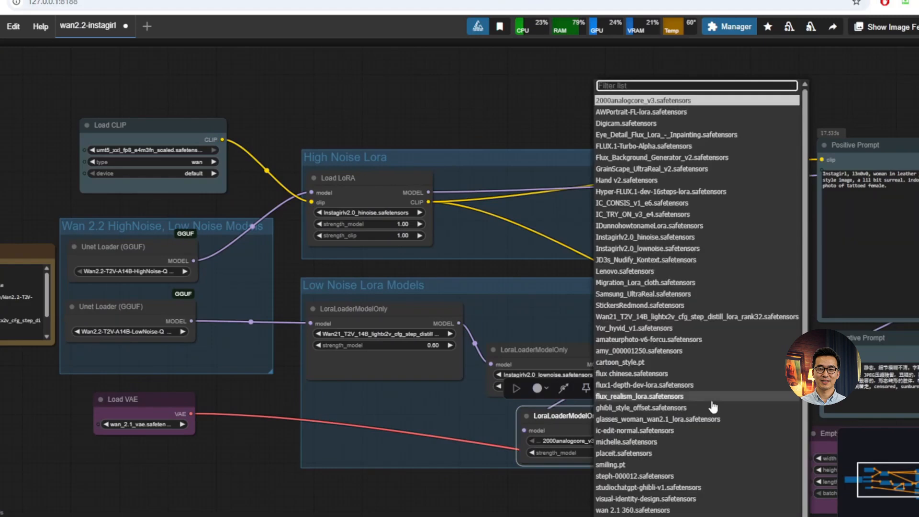
text(woman)
key(Down)
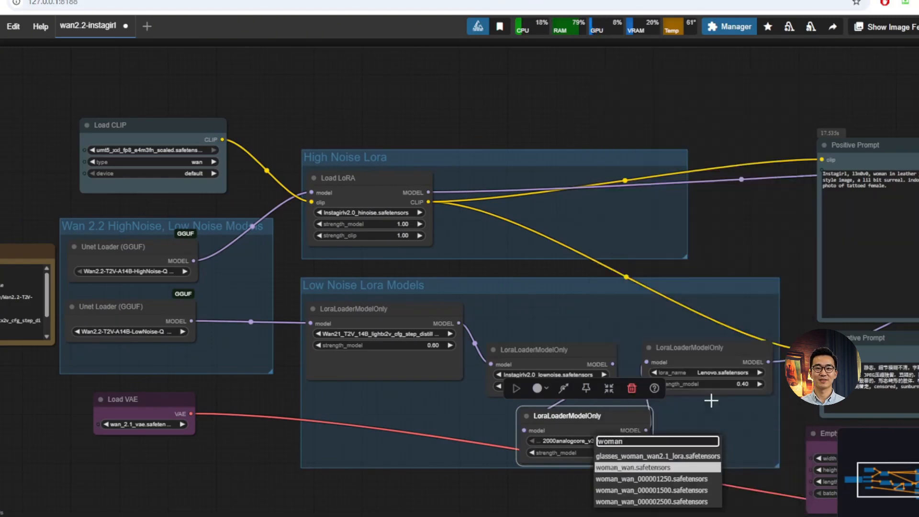
key(Return)
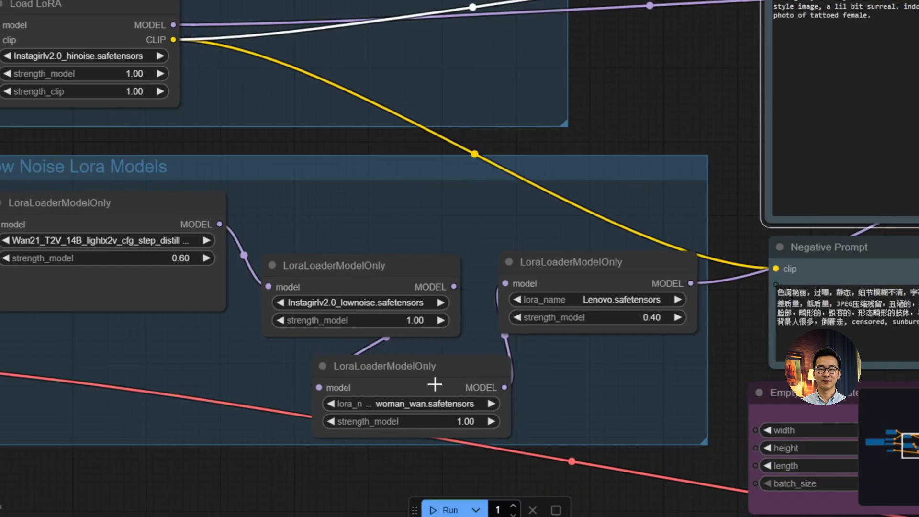
click(435, 384)
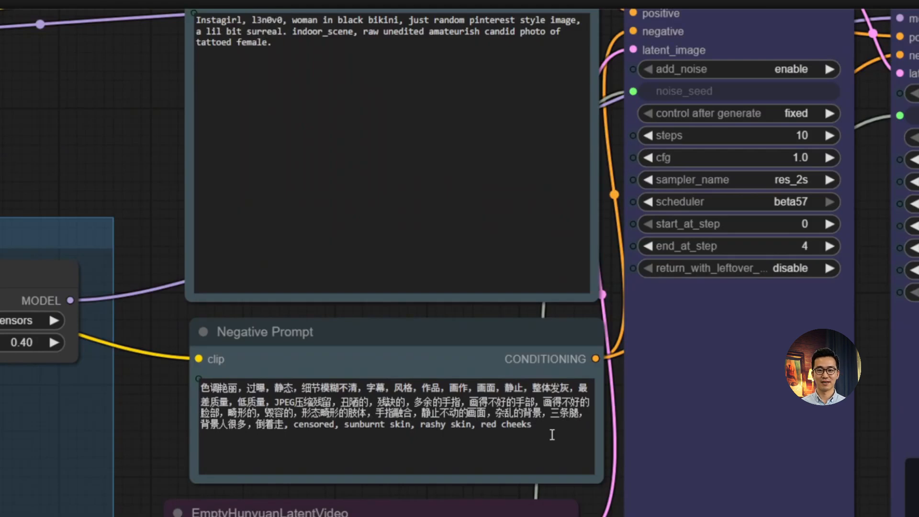
click(385, 397)
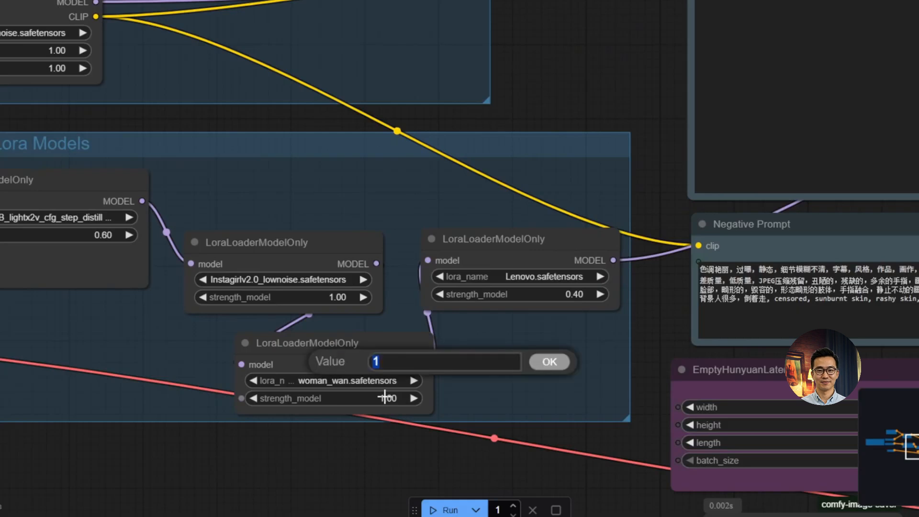
text(0.85)
key(Return)
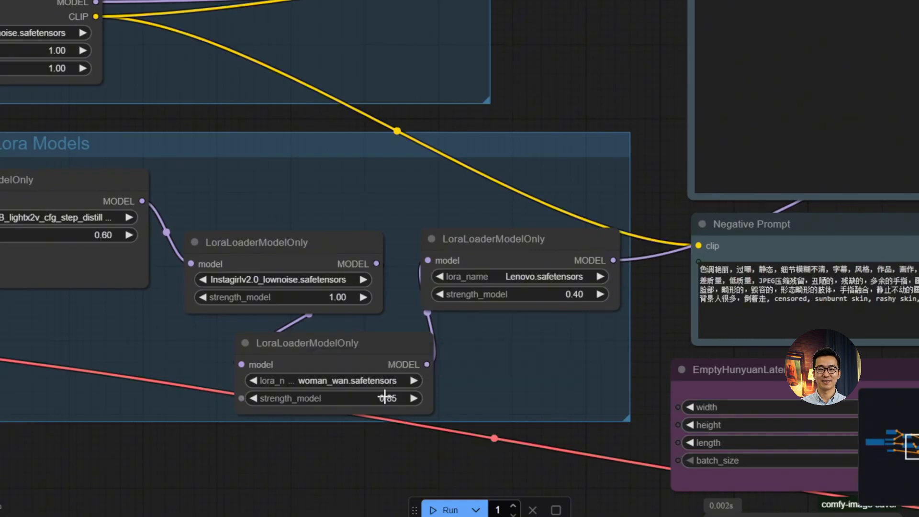
key(ctrl+z)
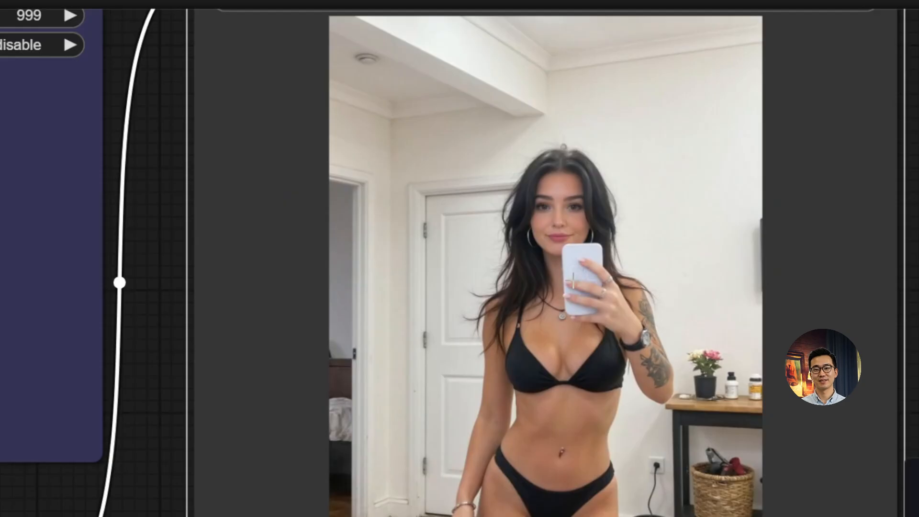
drag(564, 147, 556, 106)
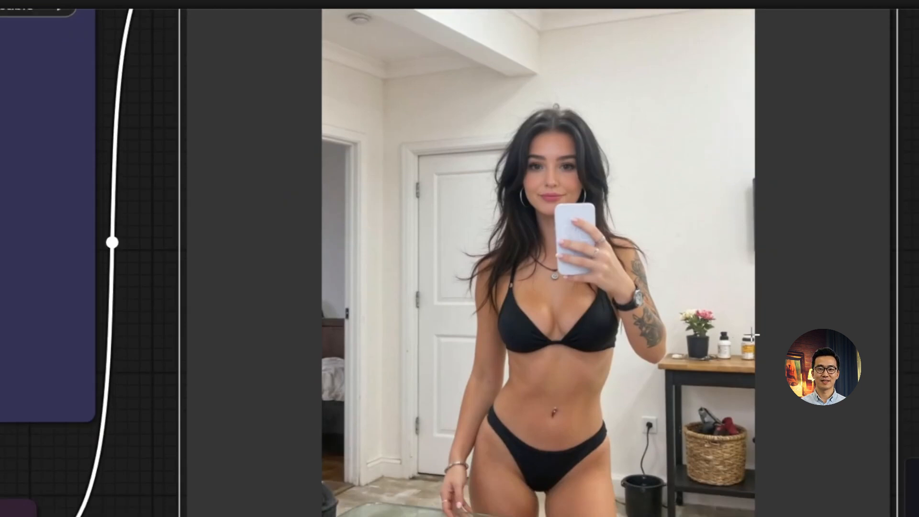
scroll(755, 297, down, 1)
drag(755, 297, 757, 322)
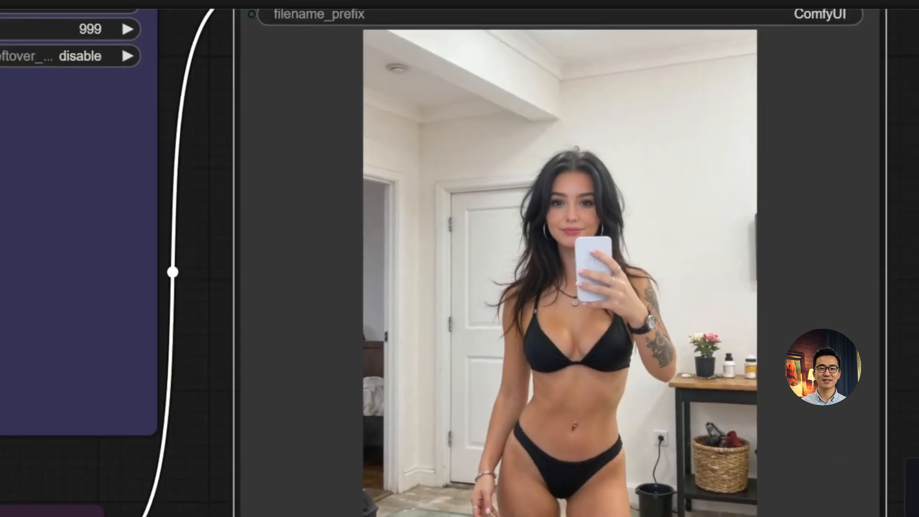
scroll(572, 211, up, 8)
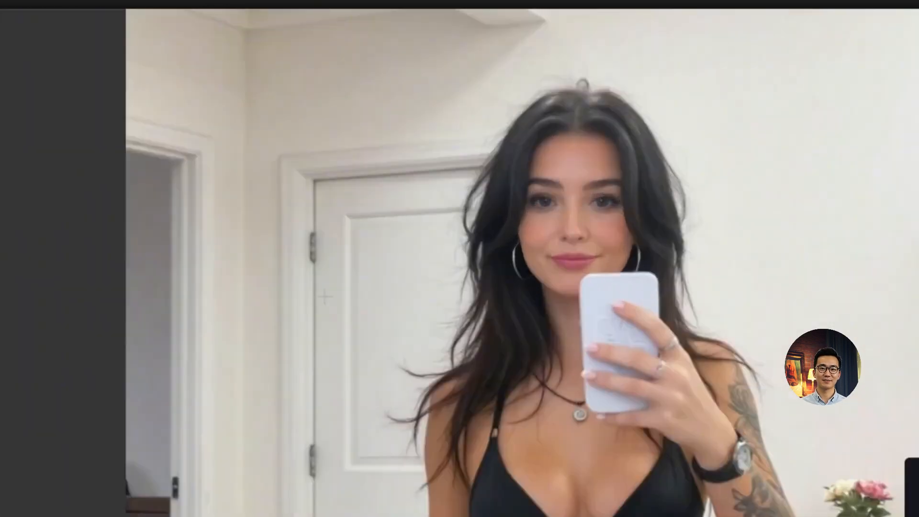
scroll(325, 297, down, 8)
drag(57, 301, 277, 290)
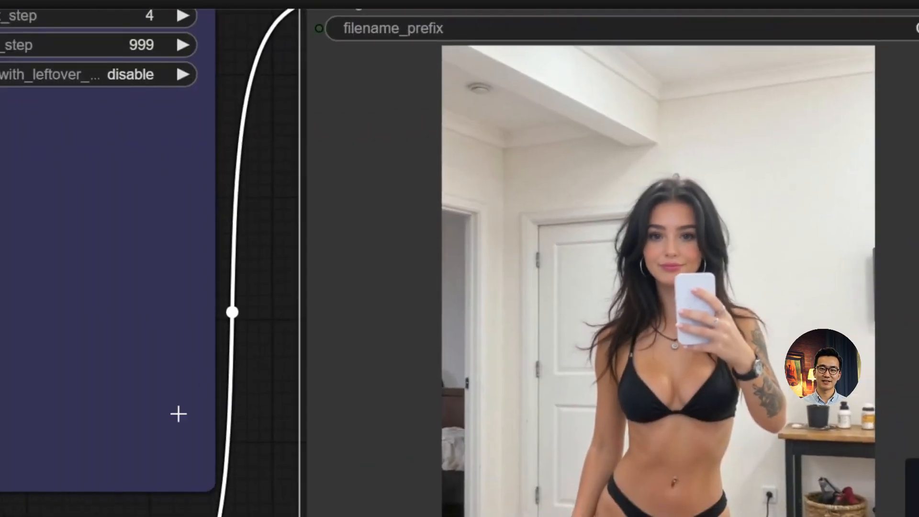
drag(99, 501, 497, 516)
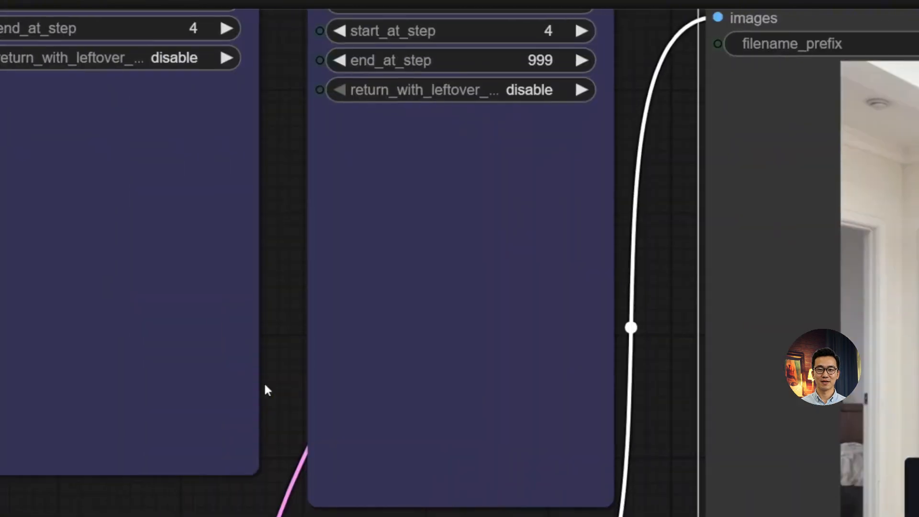
drag(283, 339, 891, 516)
scroll(590, 287, down, 1)
drag(590, 283, 764, 424)
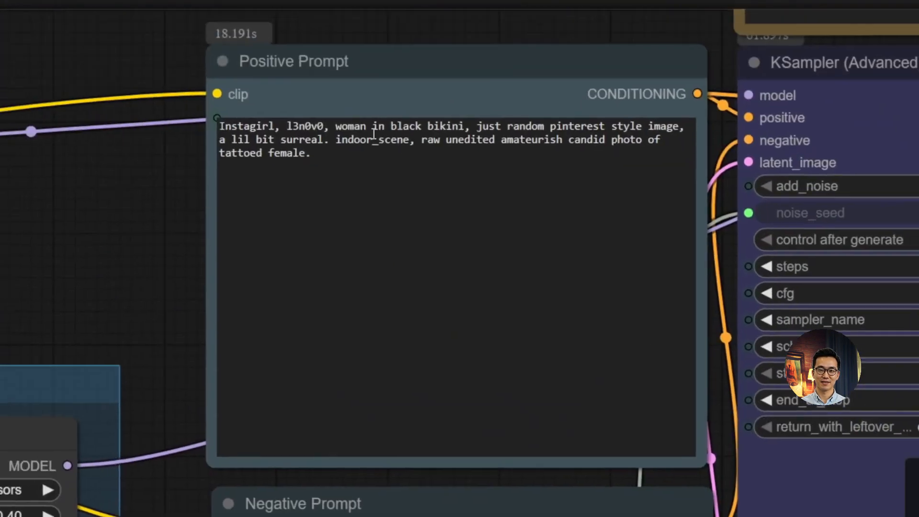
- Review the Positive Prompt text and output, then nudge the Expression Editor's pupil_x value
click(324, 149)
key(ctrl+a)
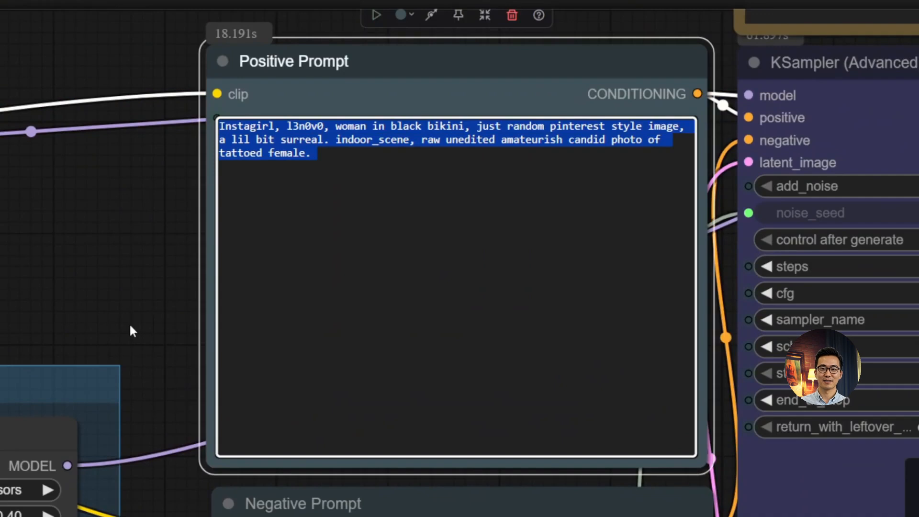
click(130, 325)
scroll(130, 326, down, 1)
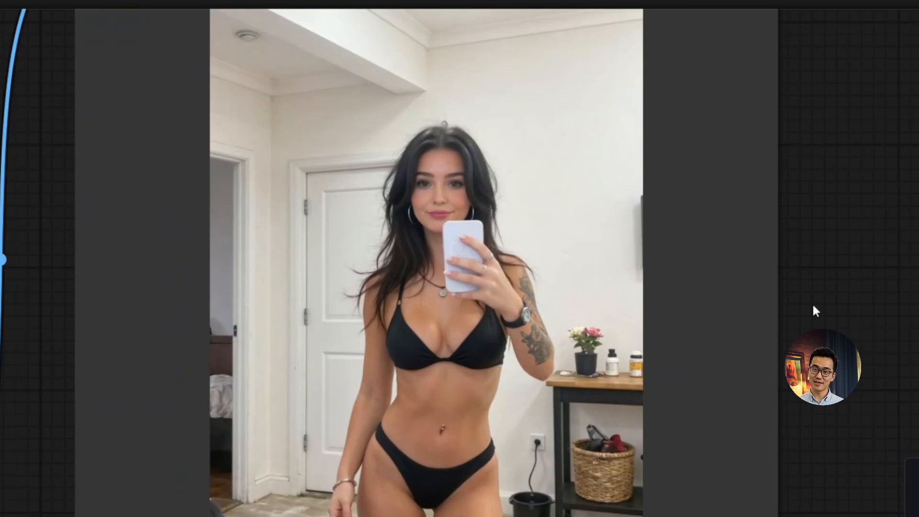
scroll(812, 302, down, 1)
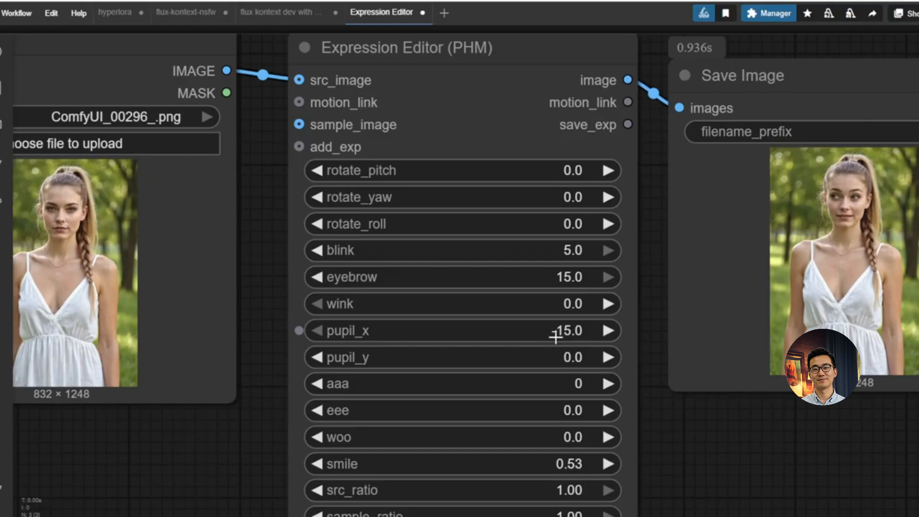
drag(588, 338, 538, 336)
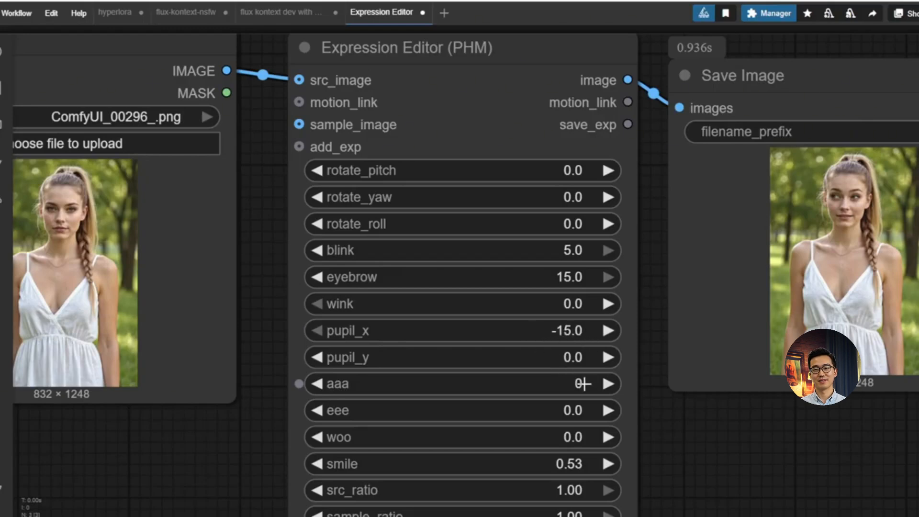
- Raise the aaa mouth shape to 15 and queue the workflow
drag(586, 383, 604, 383)
key(ctrl+Return)
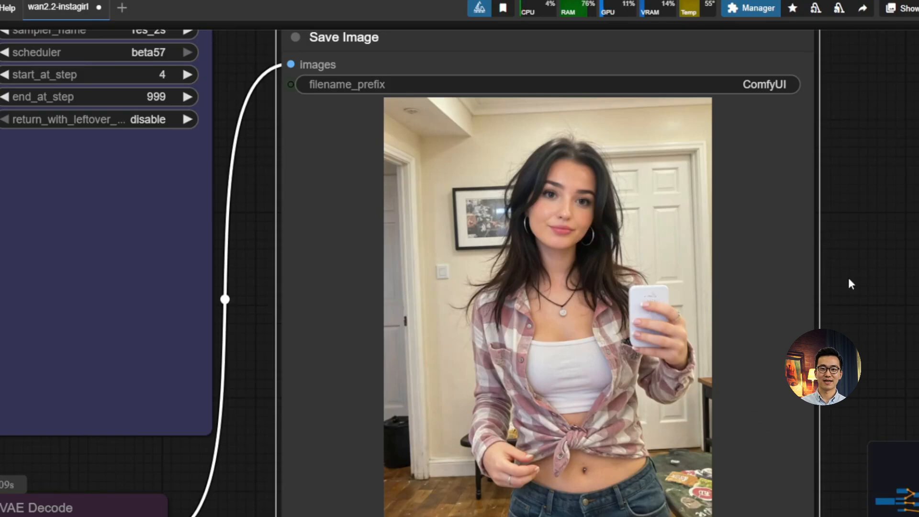
scroll(596, 228, up, 8)
scroll(626, 264, down, 5)
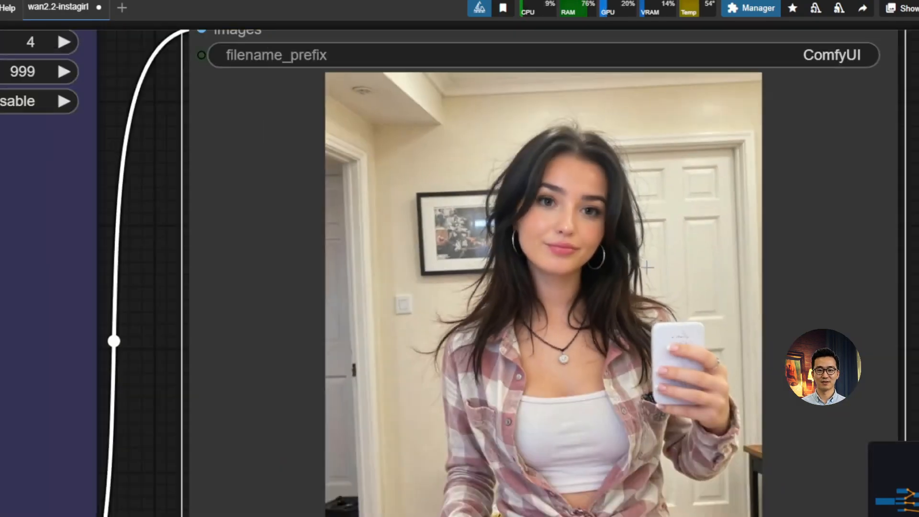
scroll(869, 347, down, 3)
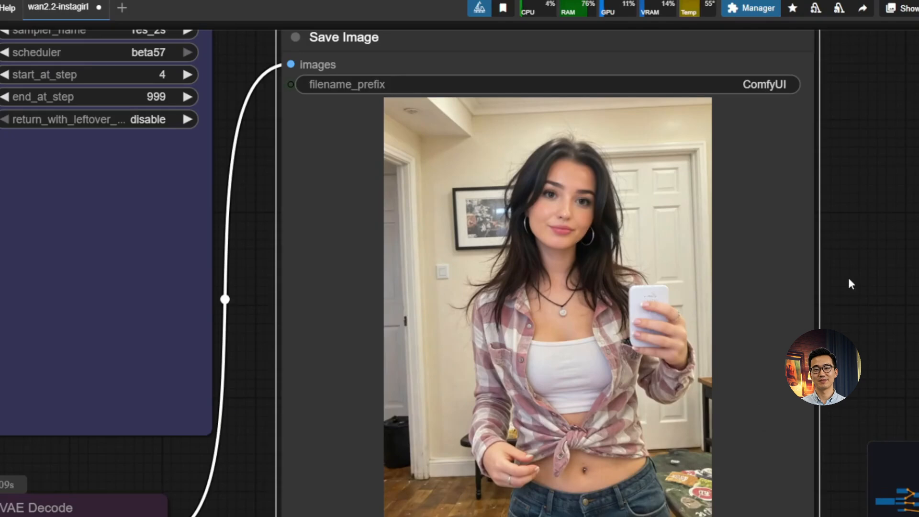
scroll(611, 233, up, 5)
scroll(609, 246, down, 4)
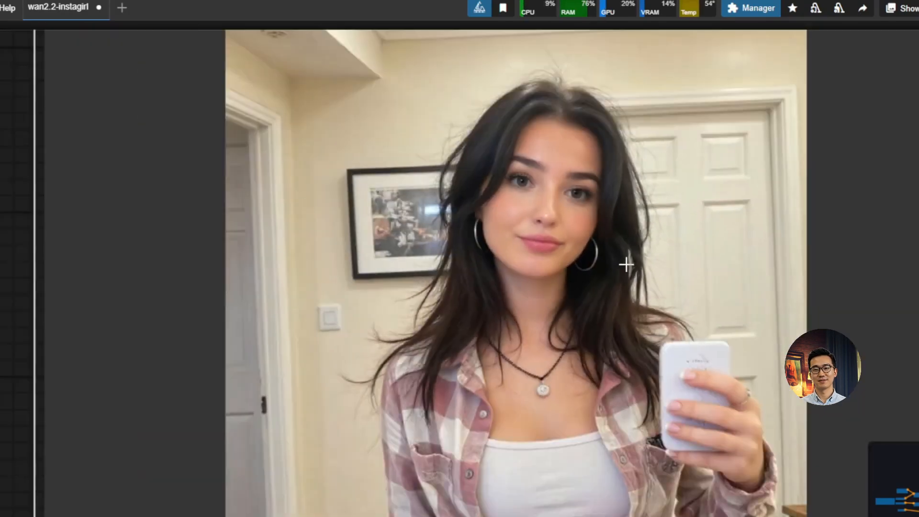